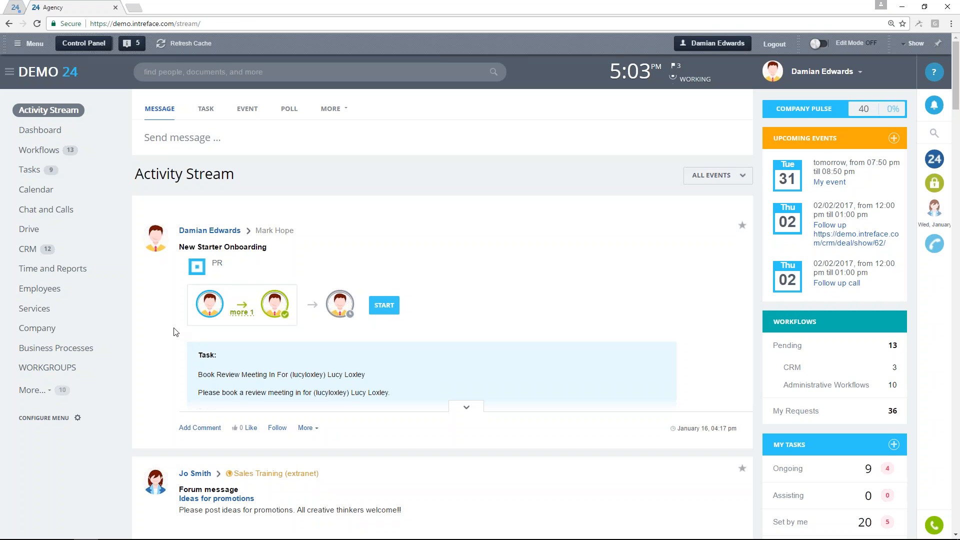
Step: Open the company import page from the CRM's company list
{"action": "left_click", "coordinate": [30, 255]}
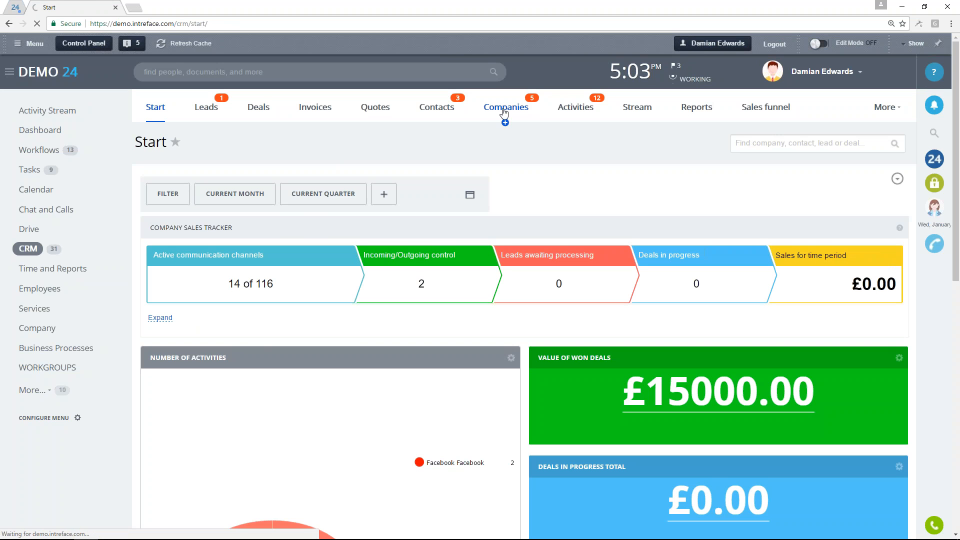
{"action": "left_click", "coordinate": [502, 111]}
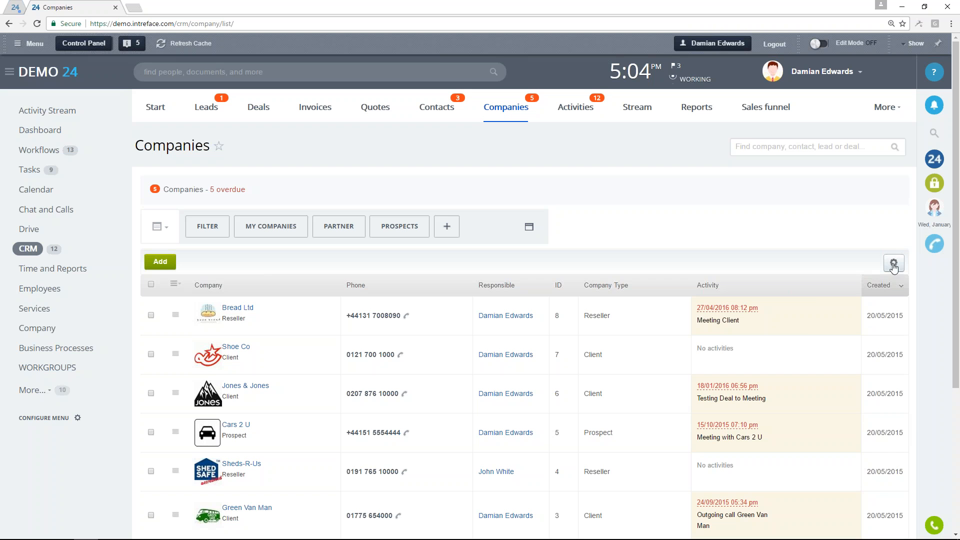
{"action": "left_click", "coordinate": [893, 264]}
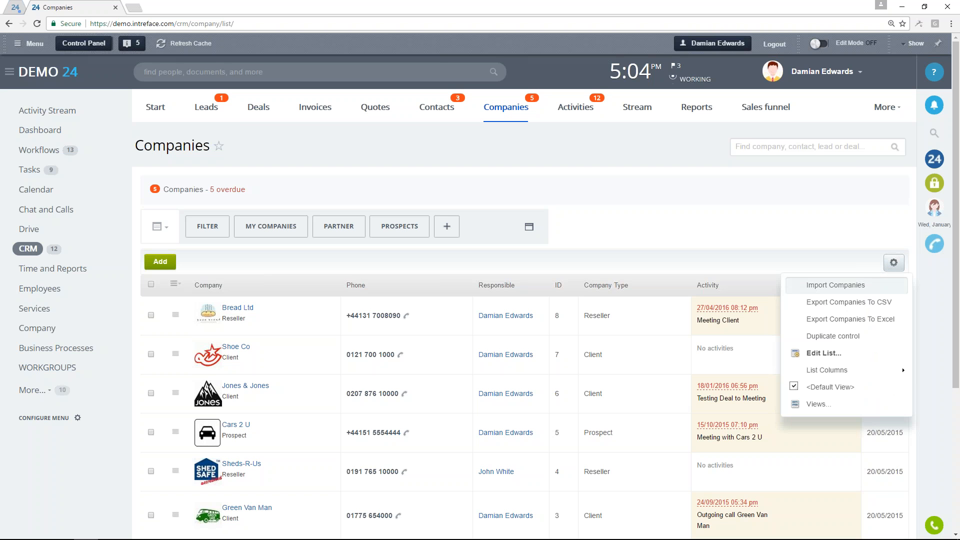
{"action": "left_click", "coordinate": [844, 286]}
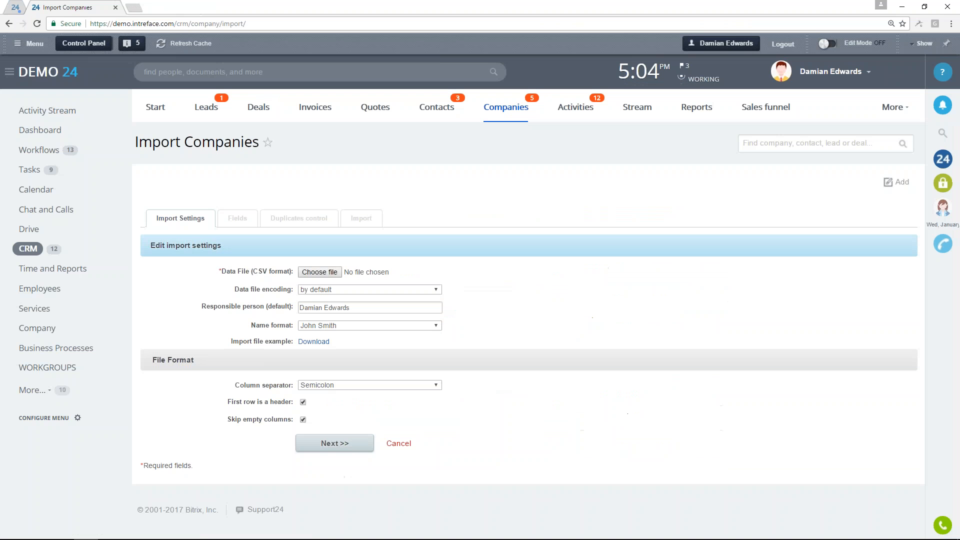
Step: Select the COMPANY_IMPORT file from the Next Level CRM folder on the Desktop as the company import's data file
{"action": "left_click", "coordinate": [334, 272]}
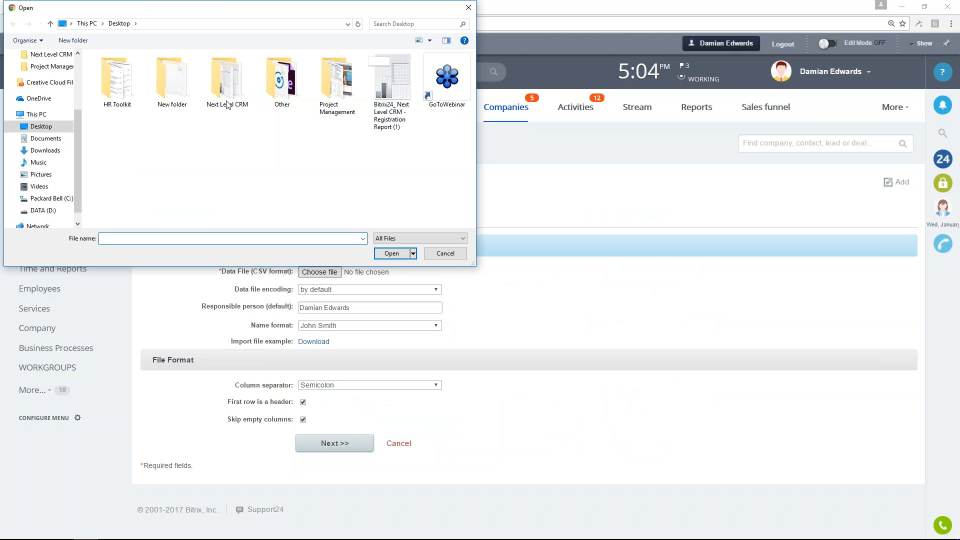
{"action": "double_click", "coordinate": [230, 90]}
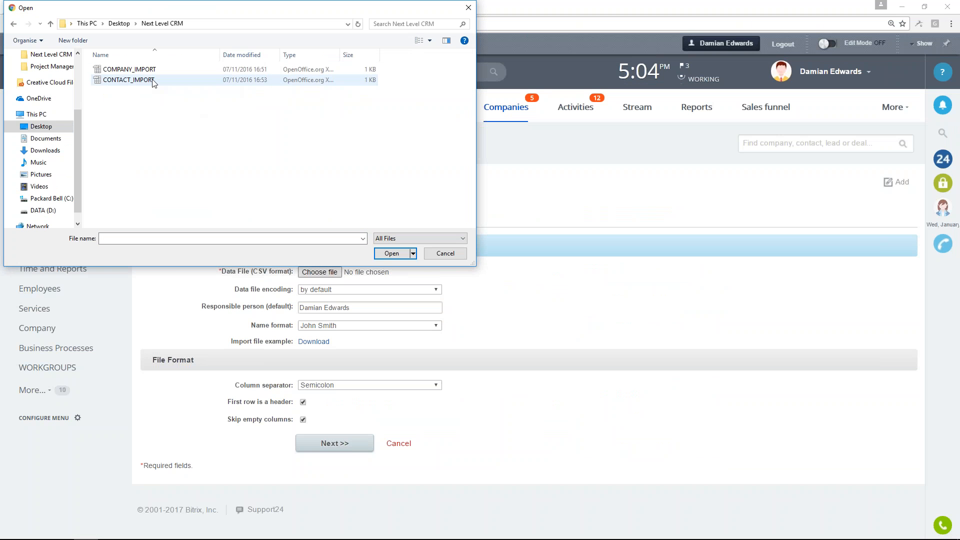
{"action": "left_click", "coordinate": [130, 69]}
{"action": "left_click", "coordinate": [392, 253]}
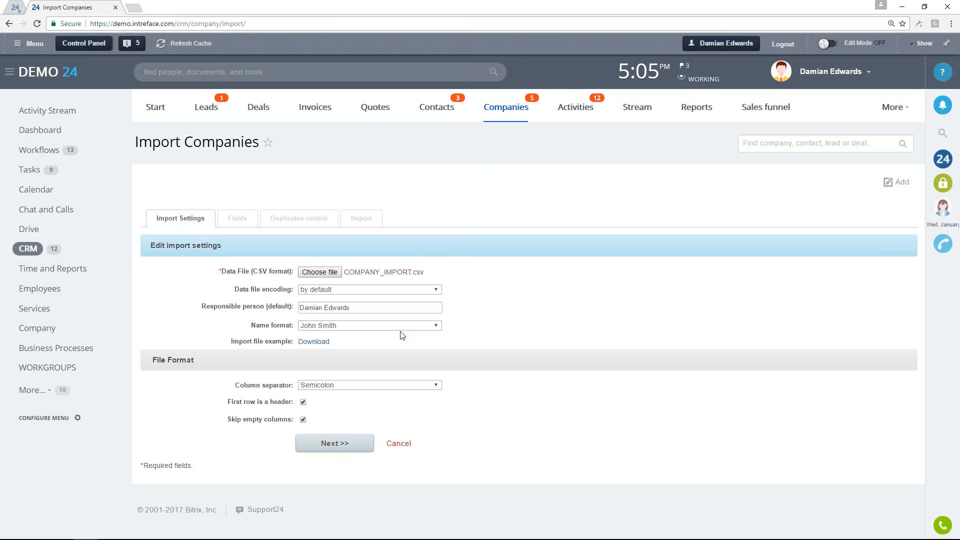
Step: Set the company file's column separator to Tab and continue to the field mapping
{"action": "left_click", "coordinate": [375, 386]}
{"action": "left_click", "coordinate": [374, 415]}
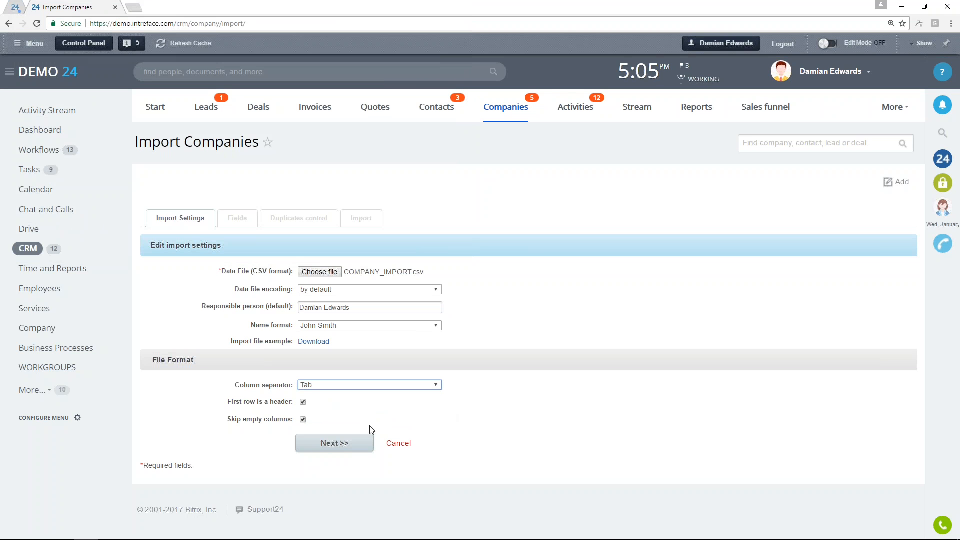
{"action": "left_click", "coordinate": [341, 451]}
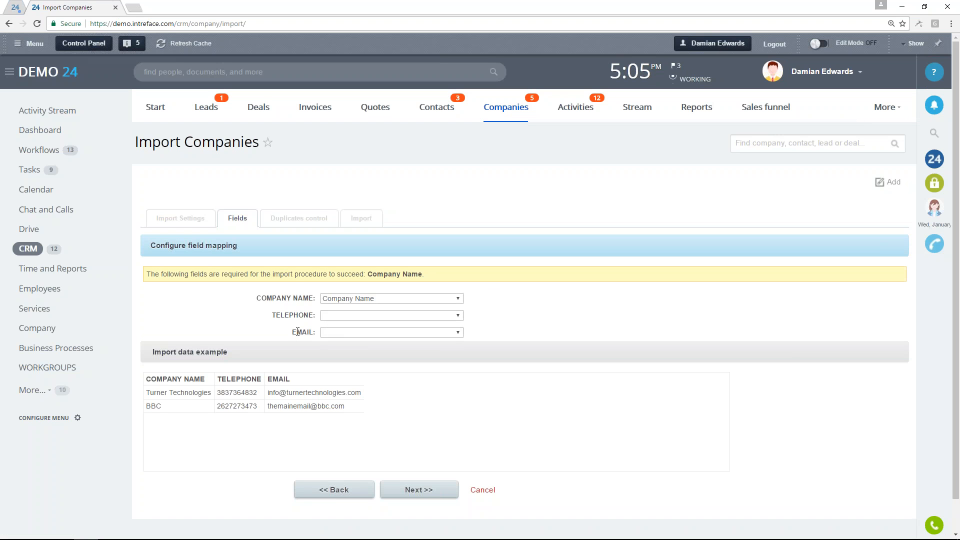
Step: Map the telephone column to Work Phone and the email column to Work E-mail, and run the company import with the Import all duplicates option
{"action": "left_click", "coordinate": [376, 319]}
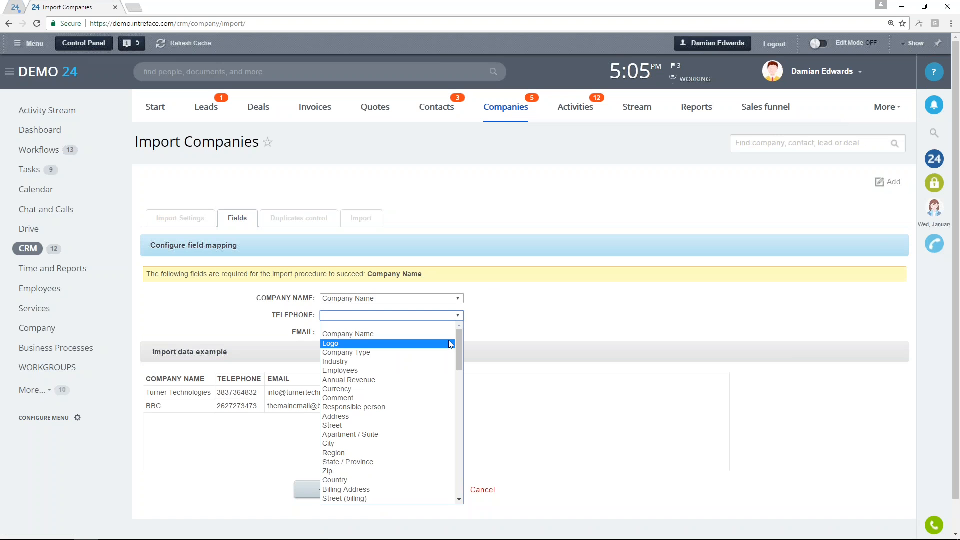
{"action": "left_click_drag", "start_coordinate": [458, 335], "coordinate": [462, 380]}
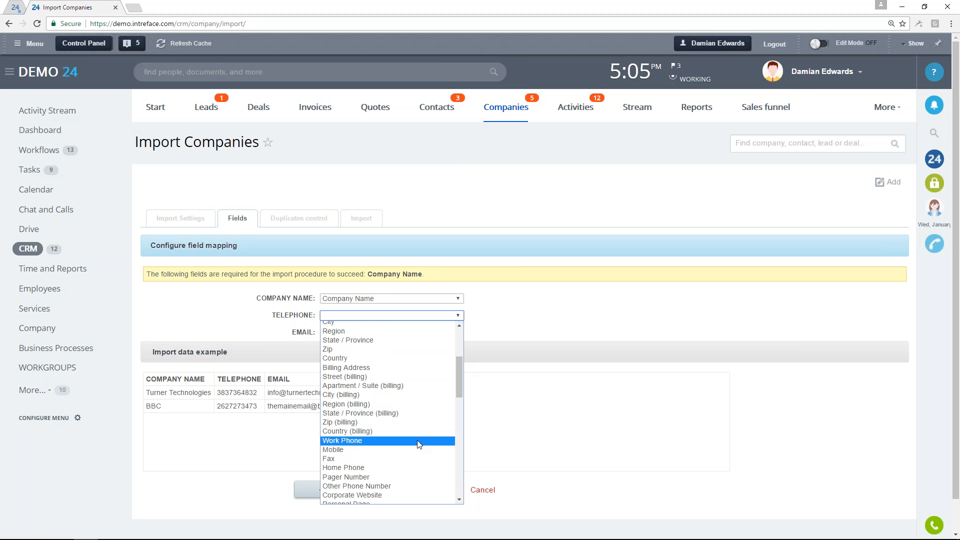
{"action": "left_click", "coordinate": [422, 384]}
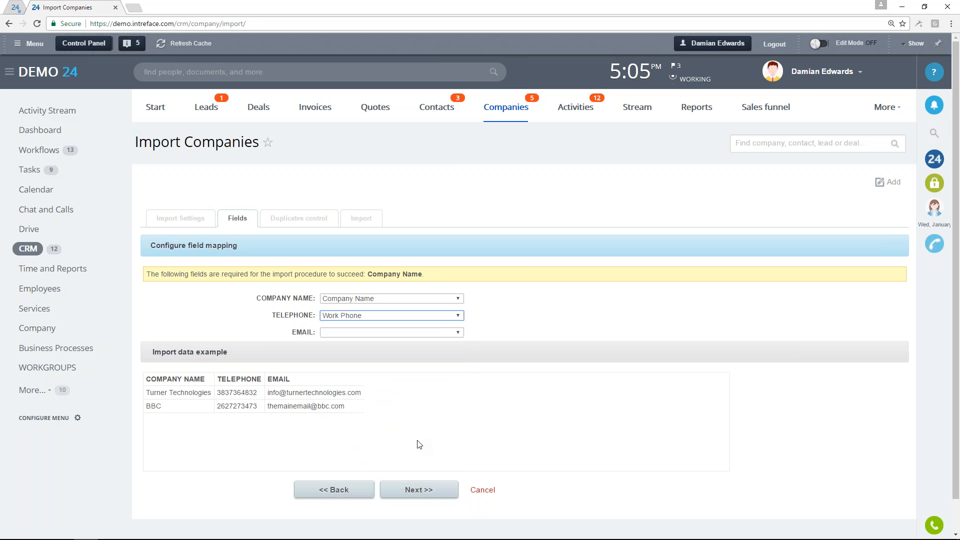
{"action": "left_click", "coordinate": [458, 334]}
{"action": "left_click_drag", "start_coordinate": [459, 381], "coordinate": [460, 429]}
{"action": "left_click", "coordinate": [403, 488]}
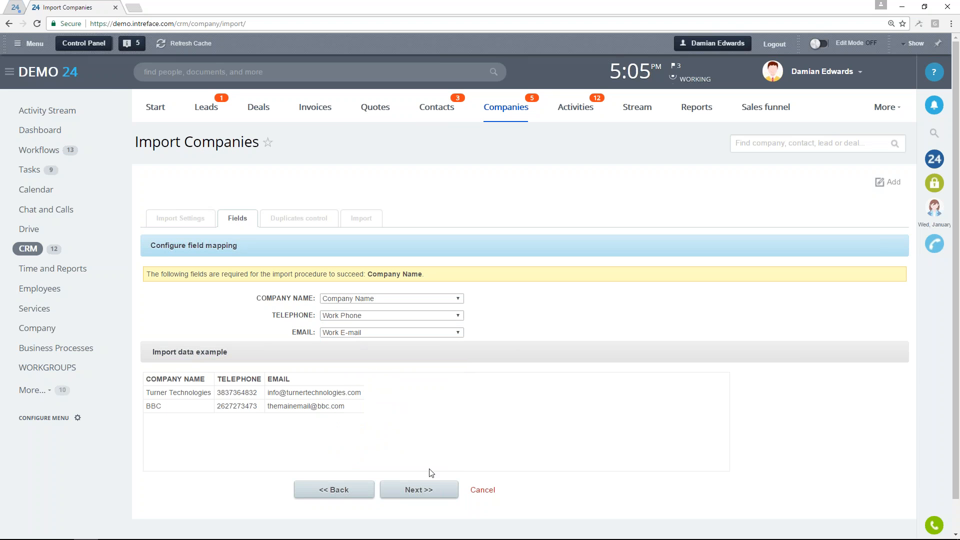
{"action": "left_click", "coordinate": [428, 493]}
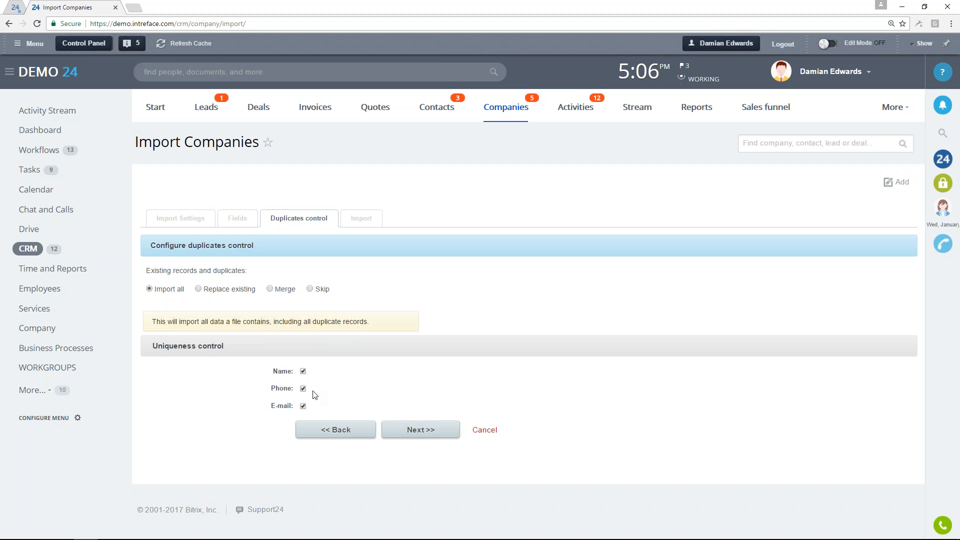
{"action": "left_click", "coordinate": [424, 436]}
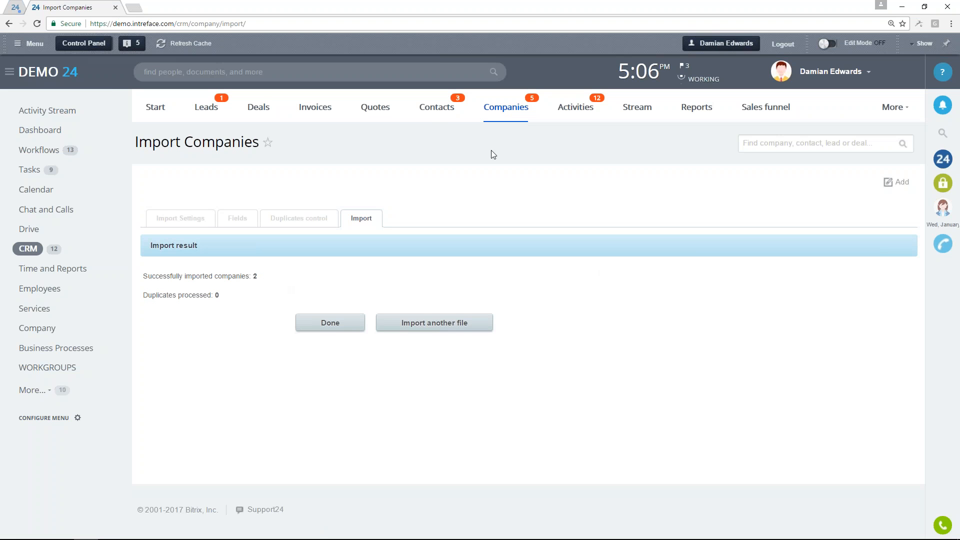
Step: Open the custom CSV import page from the CRM's contact list
{"action": "left_click", "coordinate": [433, 109]}
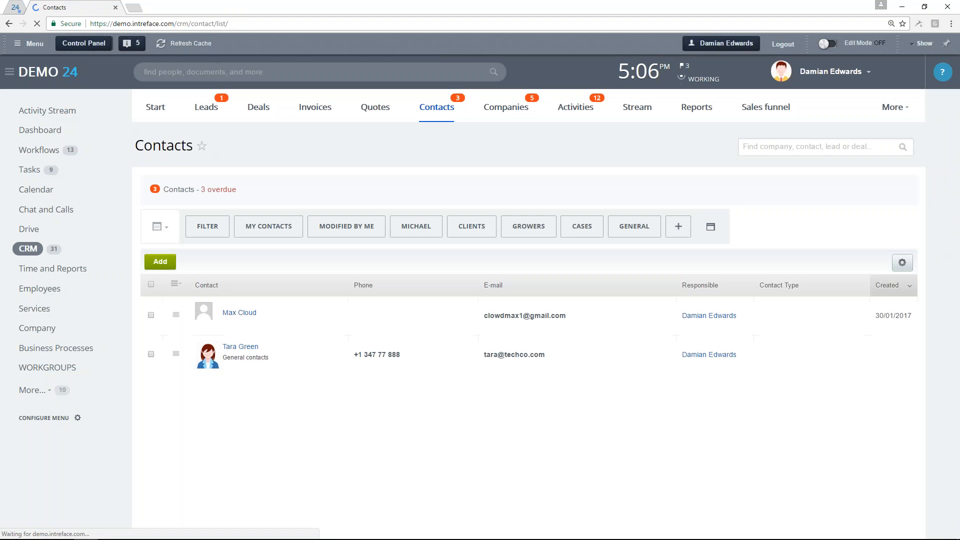
{"action": "left_click", "coordinate": [894, 263]}
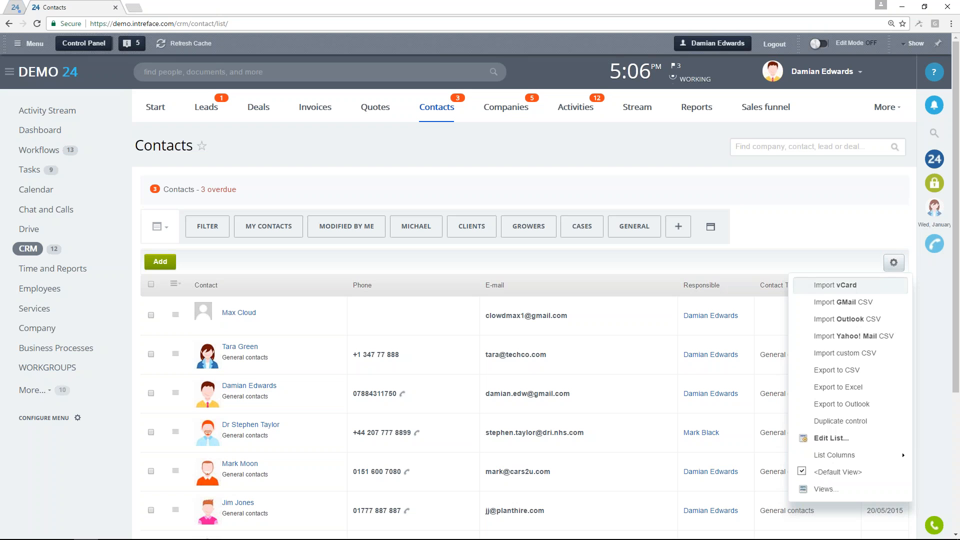
{"action": "left_click", "coordinate": [848, 354]}
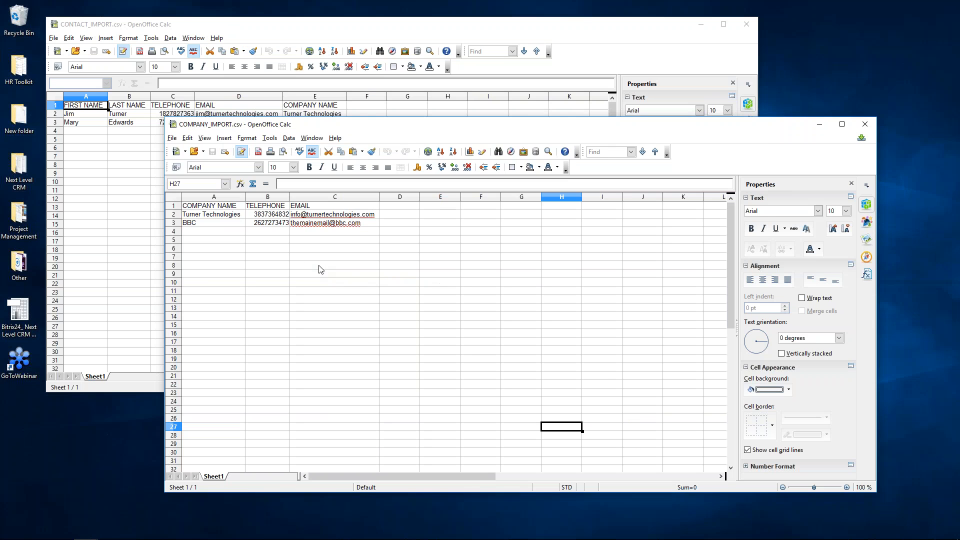
Step: Examine CONTACT_IMPORT.csv in OpenOffice Calc, focusing on the company name column
{"action": "left_click", "coordinate": [352, 34]}
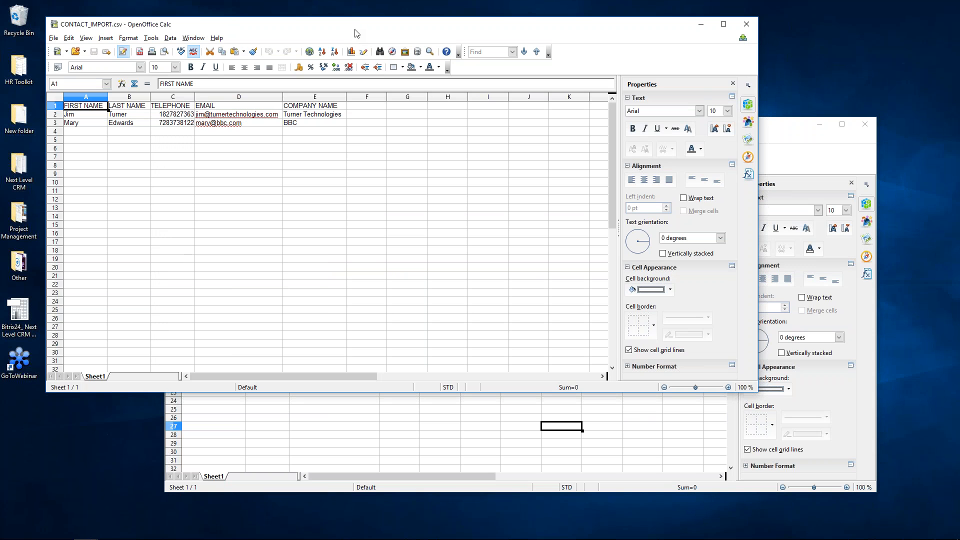
{"action": "left_click", "coordinate": [319, 100]}
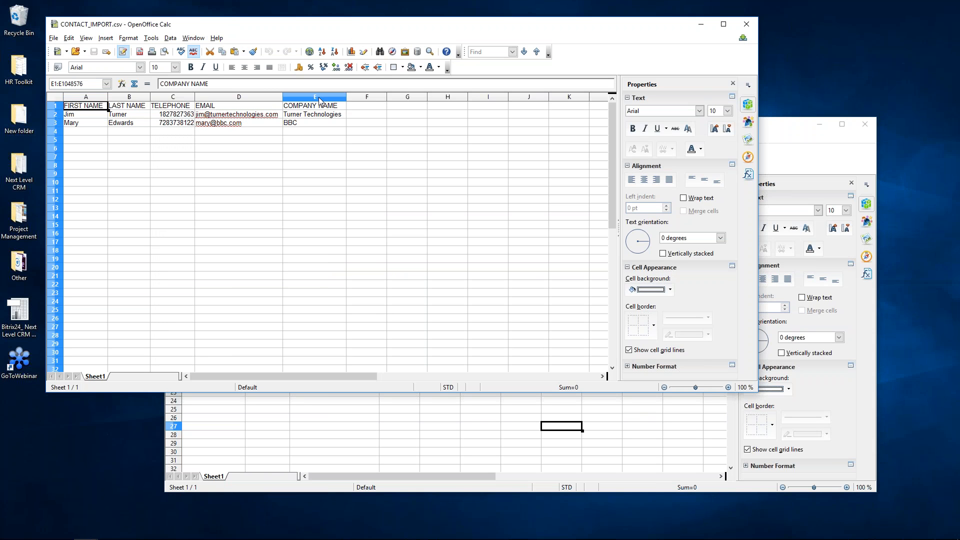
{"action": "left_click", "coordinate": [321, 141]}
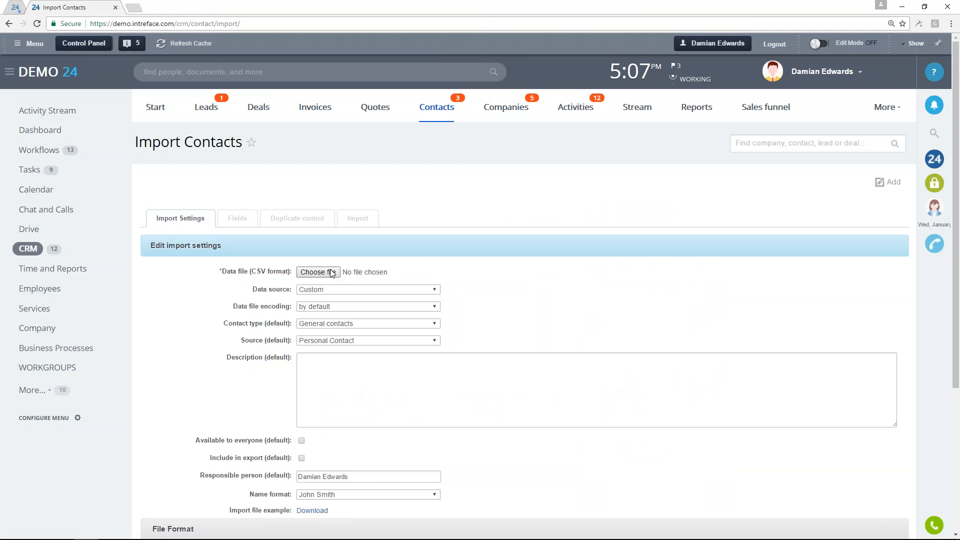
Step: Back in Bitrix24, select the CONTACT_IMPORT file from the Next Level CRM folder as the contact import's data file
{"action": "left_click", "coordinate": [331, 273]}
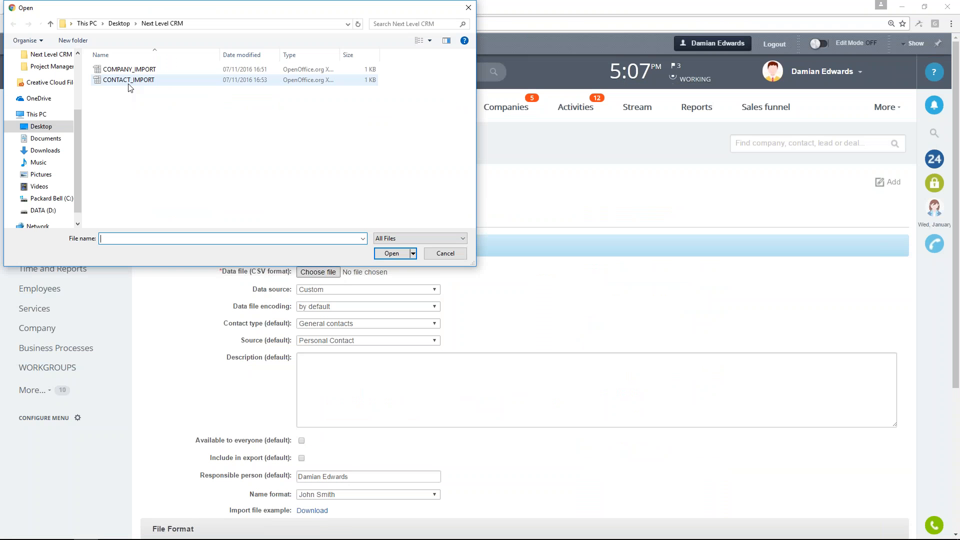
{"action": "left_click", "coordinate": [127, 81]}
{"action": "left_click", "coordinate": [392, 255]}
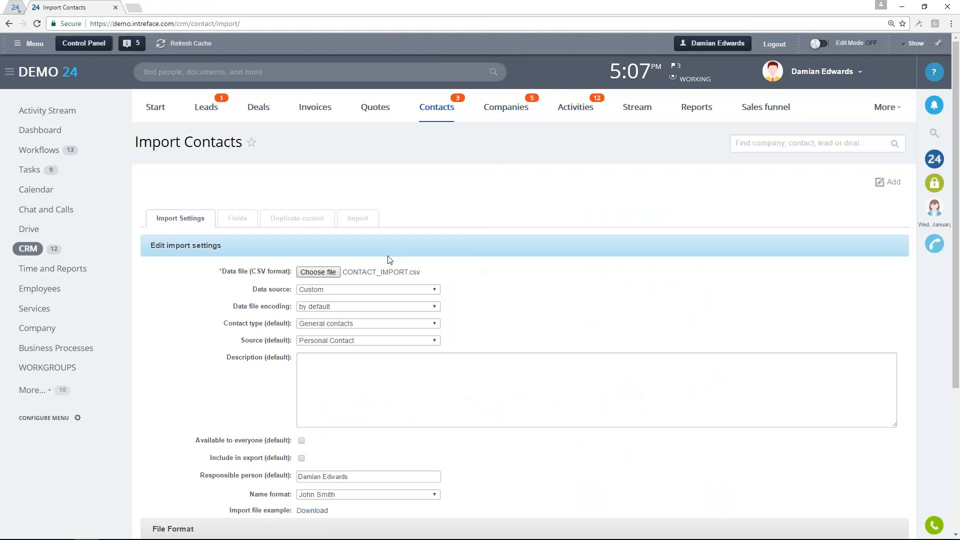
Step: Set the contact file's column separator to Tab and continue to the field mapping
{"action": "scroll", "coordinate": [516, 318], "scroll_direction": "down", "scroll_amount": 1}
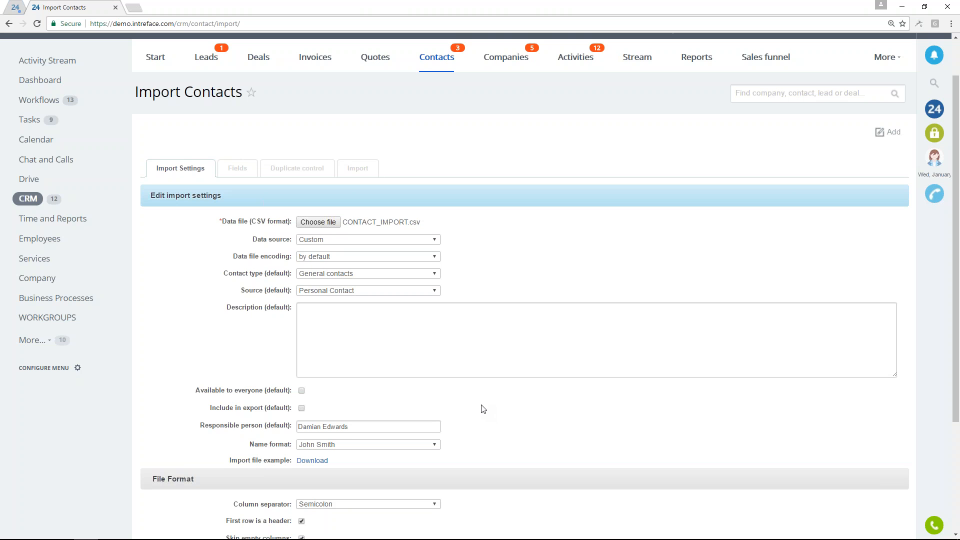
{"action": "scroll", "coordinate": [482, 408], "scroll_direction": "down", "scroll_amount": 1}
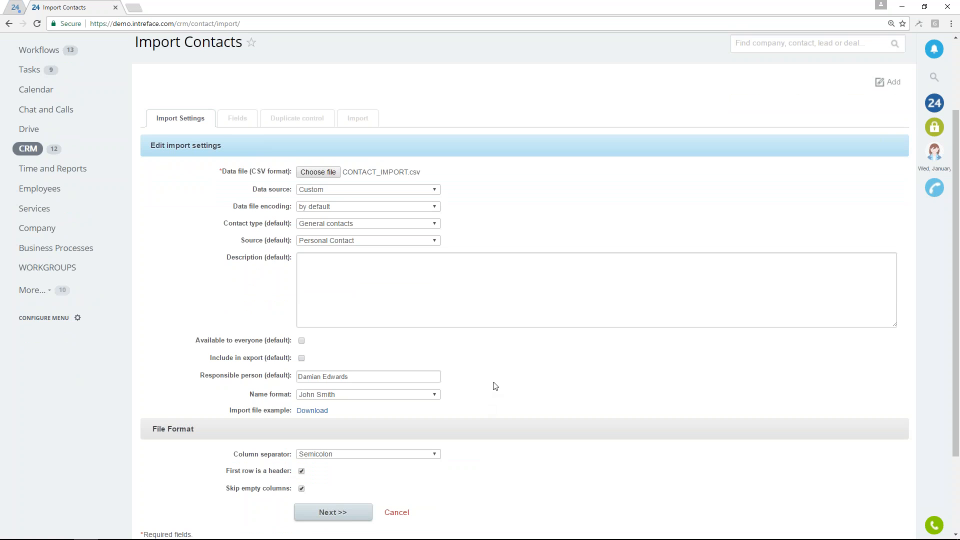
{"action": "scroll", "coordinate": [493, 388], "scroll_direction": "down", "scroll_amount": 1}
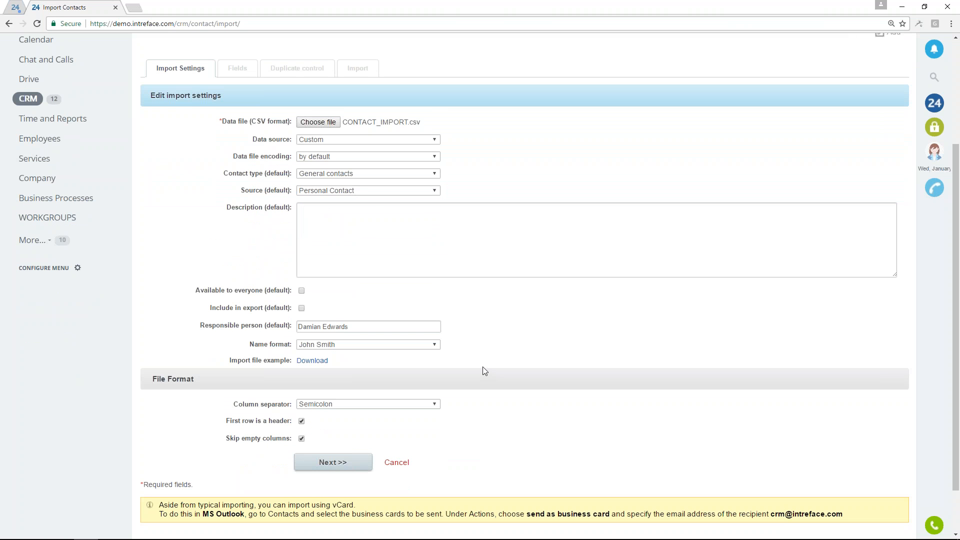
{"action": "scroll", "coordinate": [482, 367], "scroll_direction": "down", "scroll_amount": 1}
{"action": "left_click", "coordinate": [400, 355]}
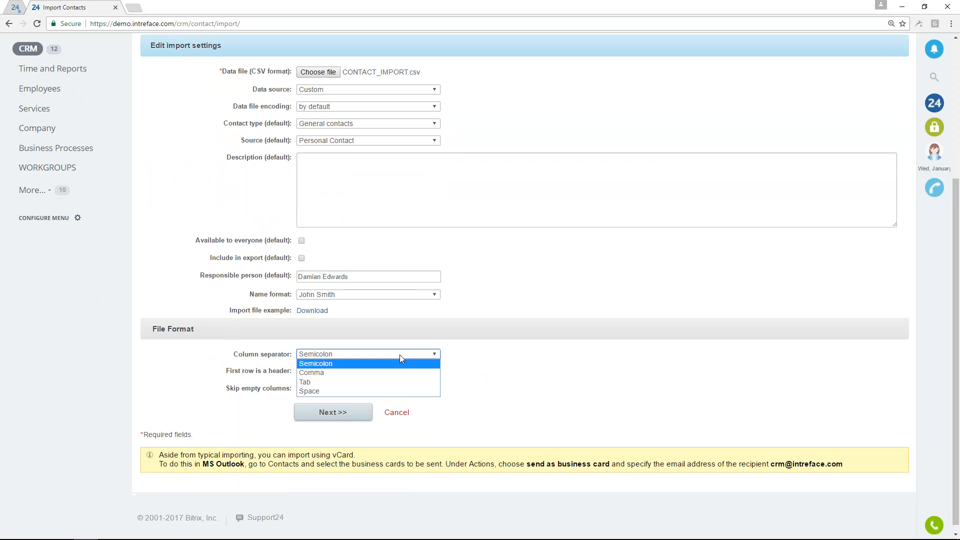
{"action": "left_click", "coordinate": [396, 382]}
{"action": "left_click", "coordinate": [333, 411]}
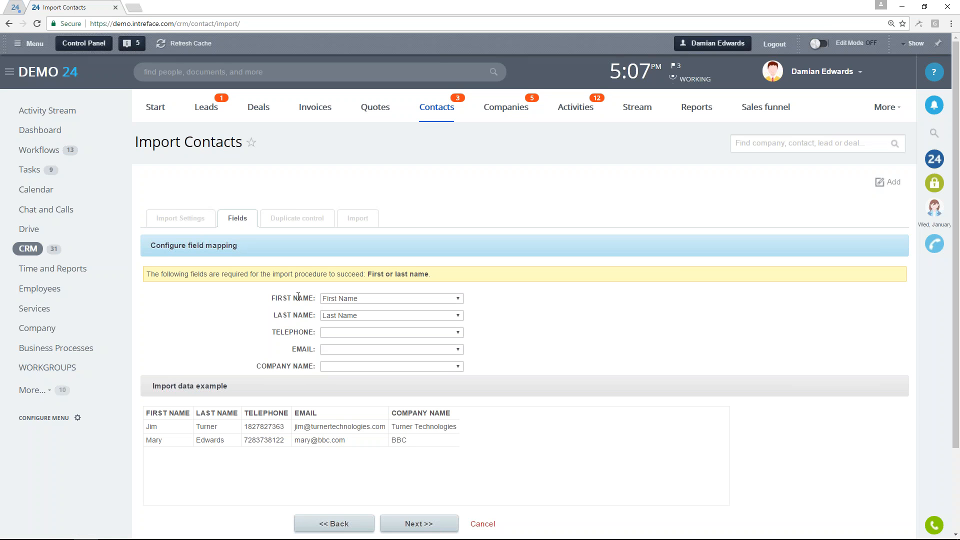
Step: Map telephone to Work Phone, email to Work E-mail and company name to Company, and continue to duplicate control
{"action": "left_click", "coordinate": [334, 332]}
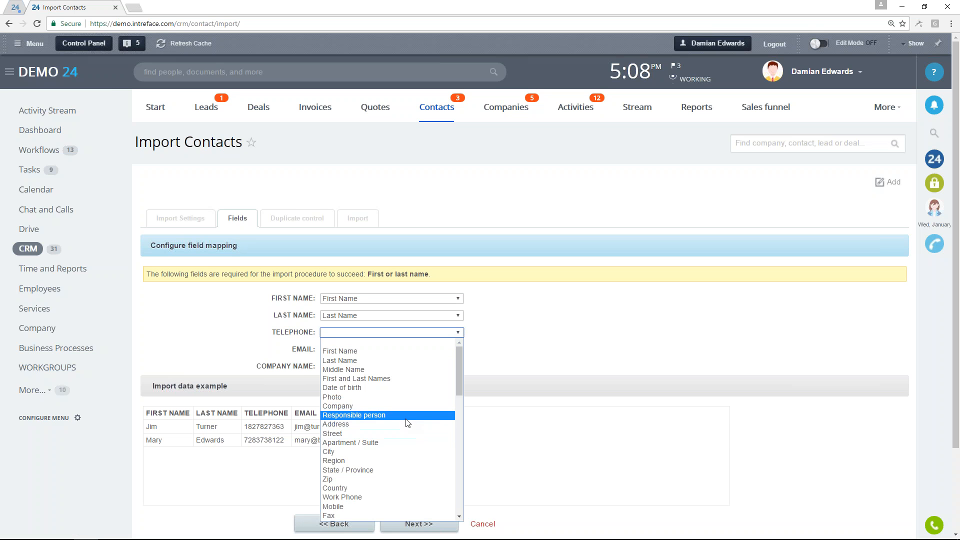
{"action": "left_click", "coordinate": [379, 497]}
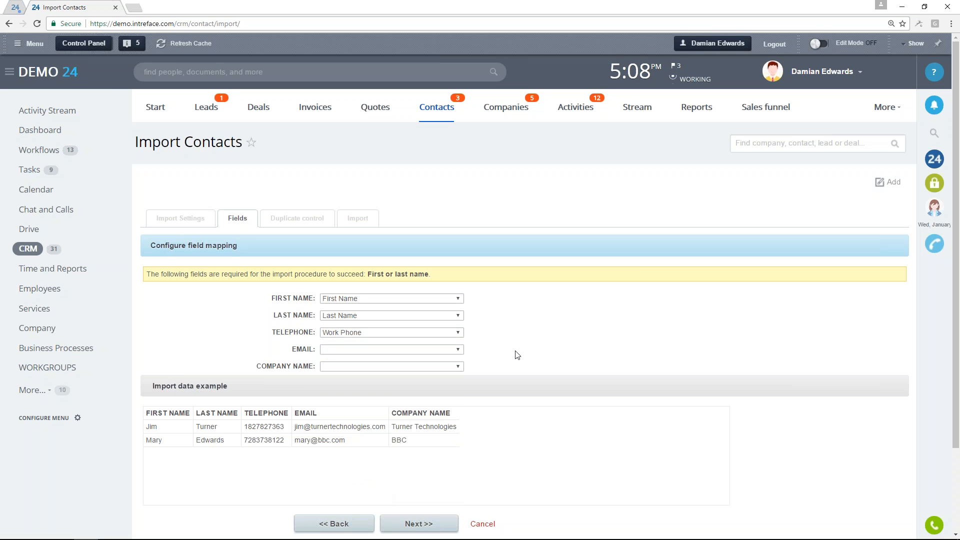
{"action": "left_click", "coordinate": [461, 350]}
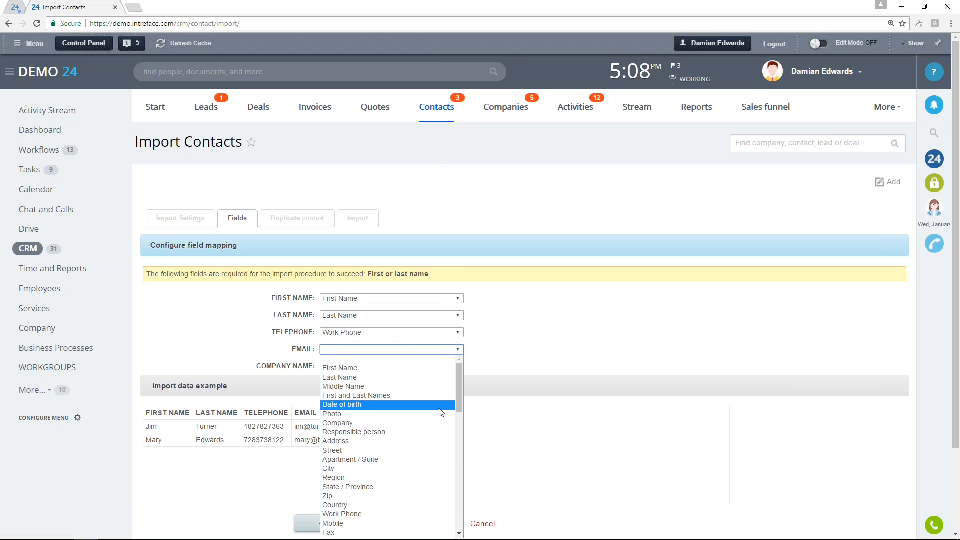
{"action": "scroll", "coordinate": [439, 413], "scroll_direction": "down", "scroll_amount": 5}
{"action": "left_click", "coordinate": [397, 433]}
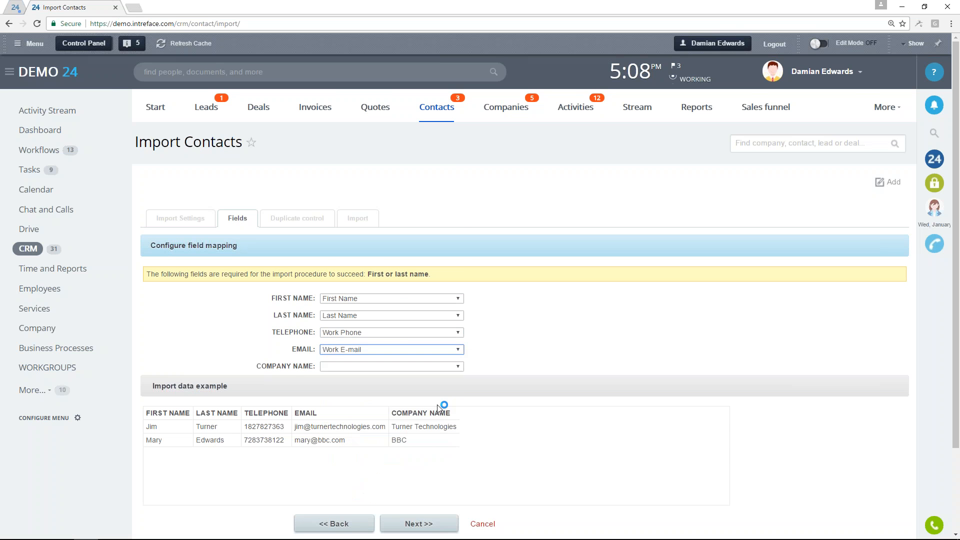
{"action": "left_click", "coordinate": [441, 368]}
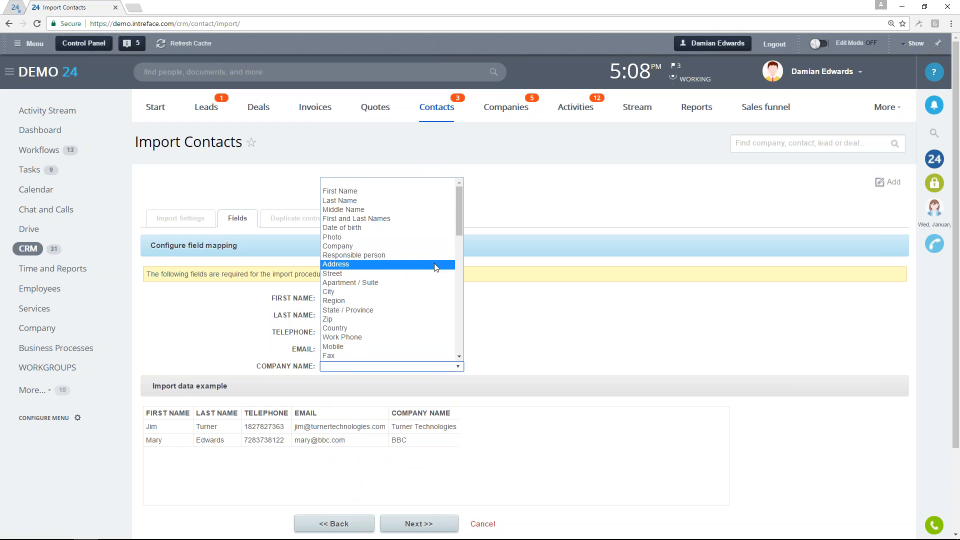
{"action": "left_click", "coordinate": [420, 247]}
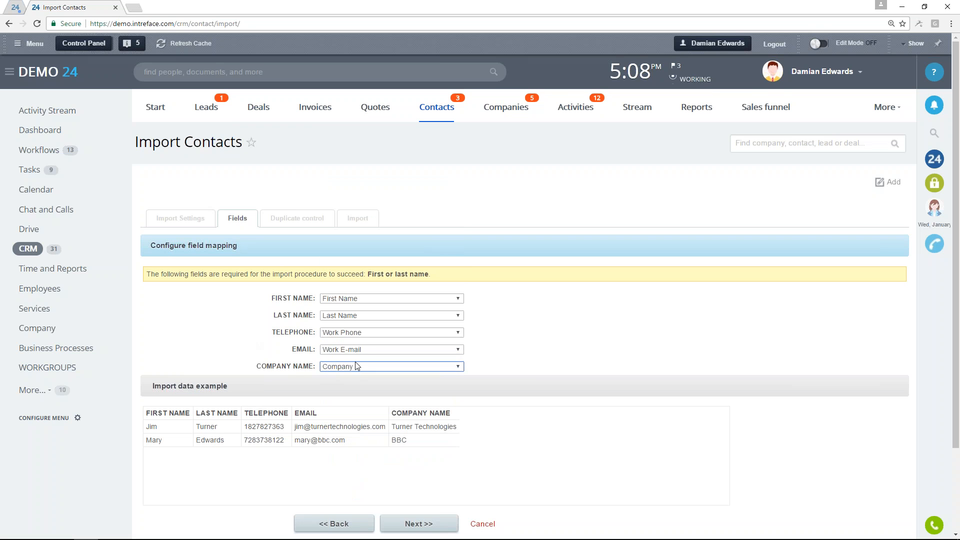
{"action": "left_click", "coordinate": [418, 524]}
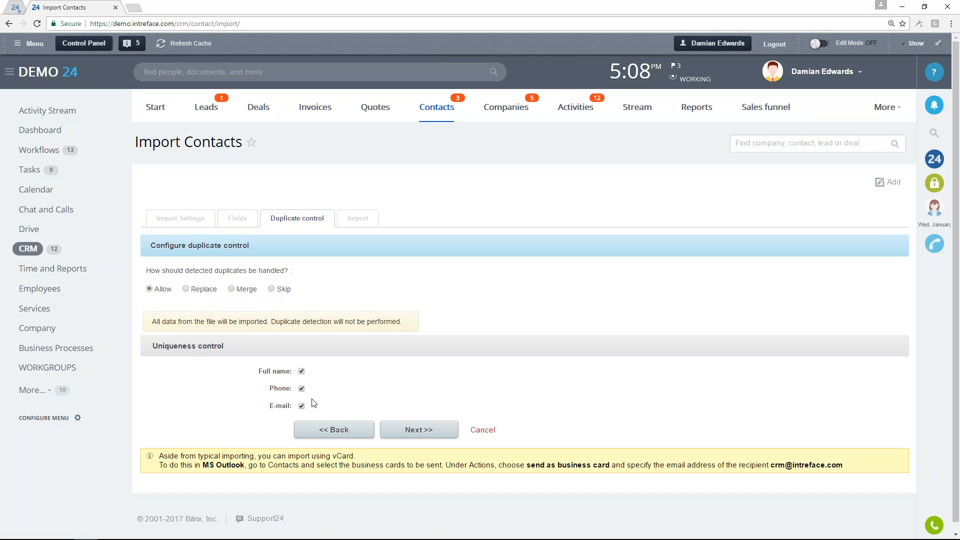
Step: Run the contact import and view the contacts linked to the Turner Technologies company record
{"action": "left_click", "coordinate": [429, 432]}
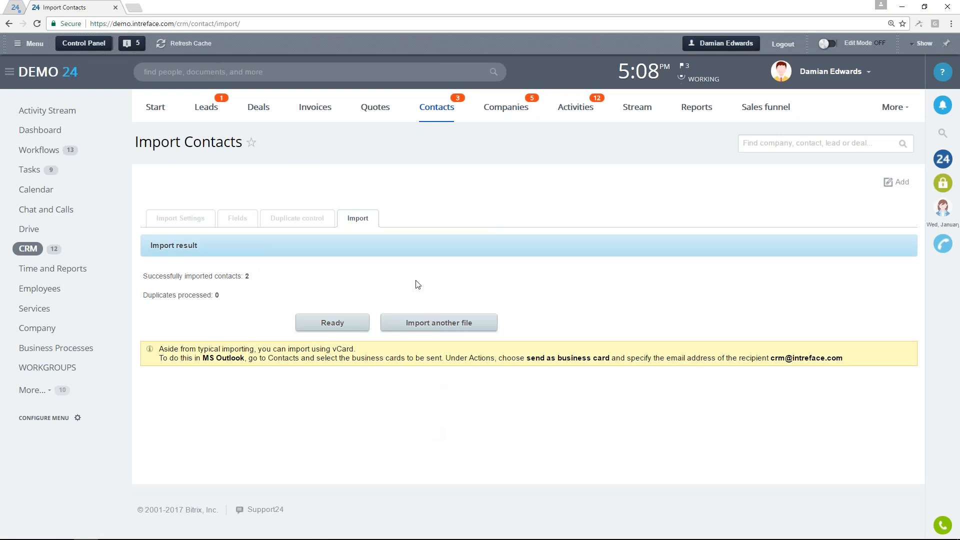
{"action": "left_click", "coordinate": [504, 114]}
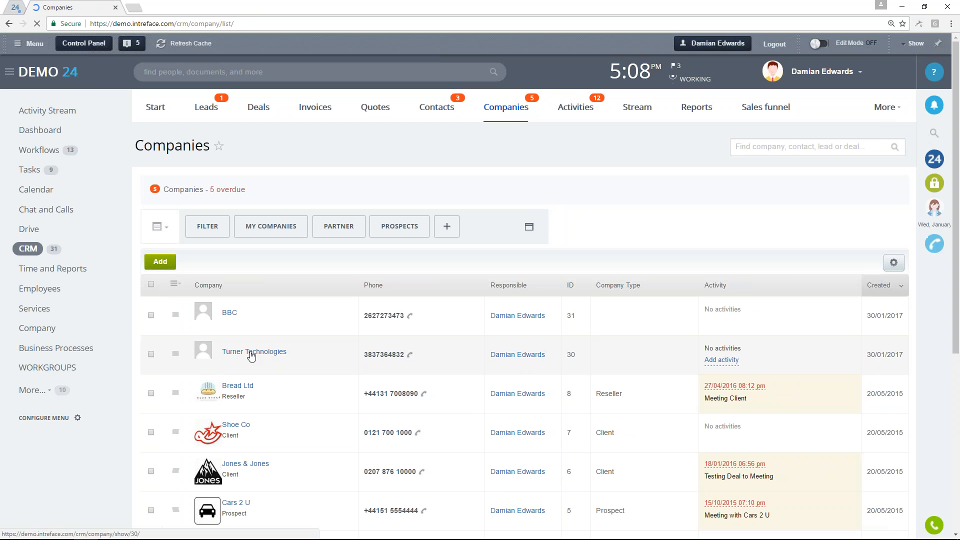
{"action": "left_click", "coordinate": [252, 354]}
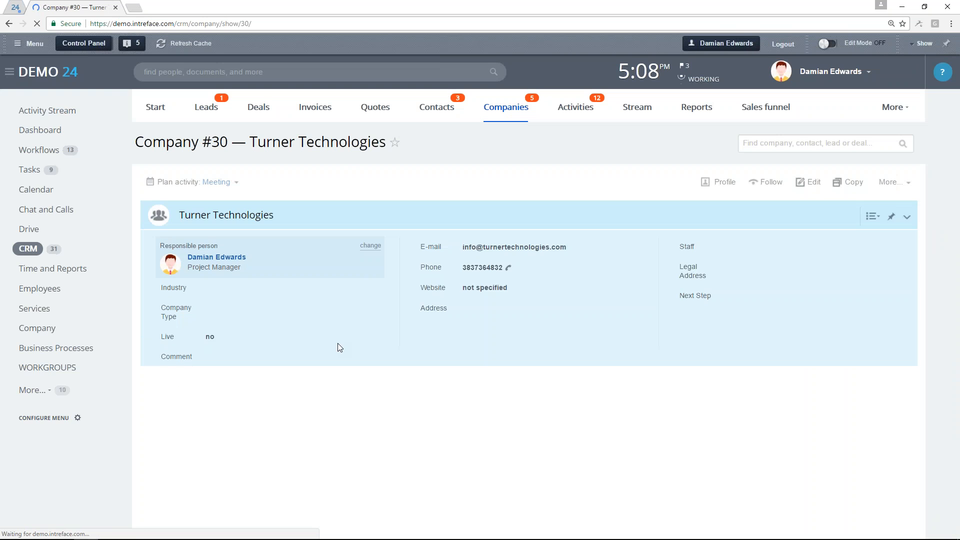
{"action": "scroll", "coordinate": [450, 387], "scroll_direction": "down", "scroll_amount": 1}
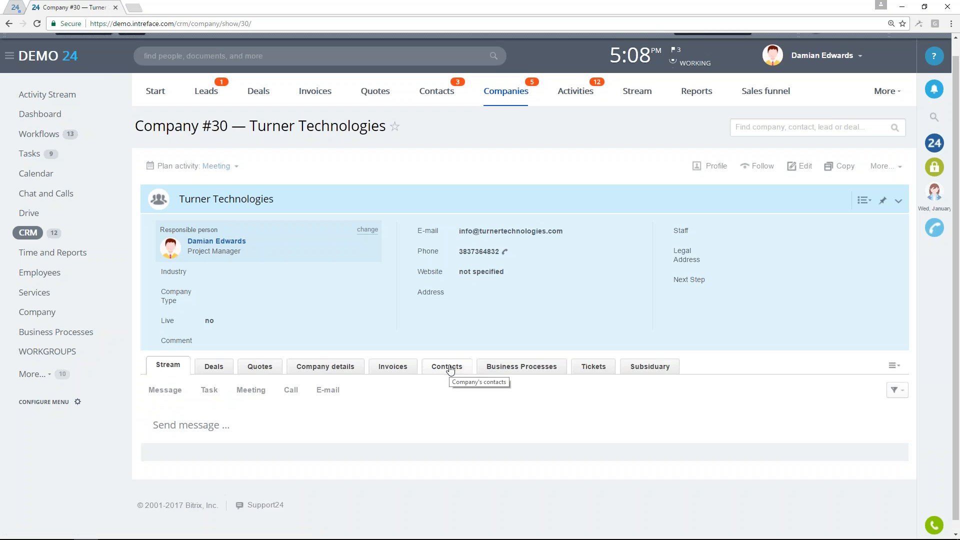
{"action": "left_click", "coordinate": [450, 369]}
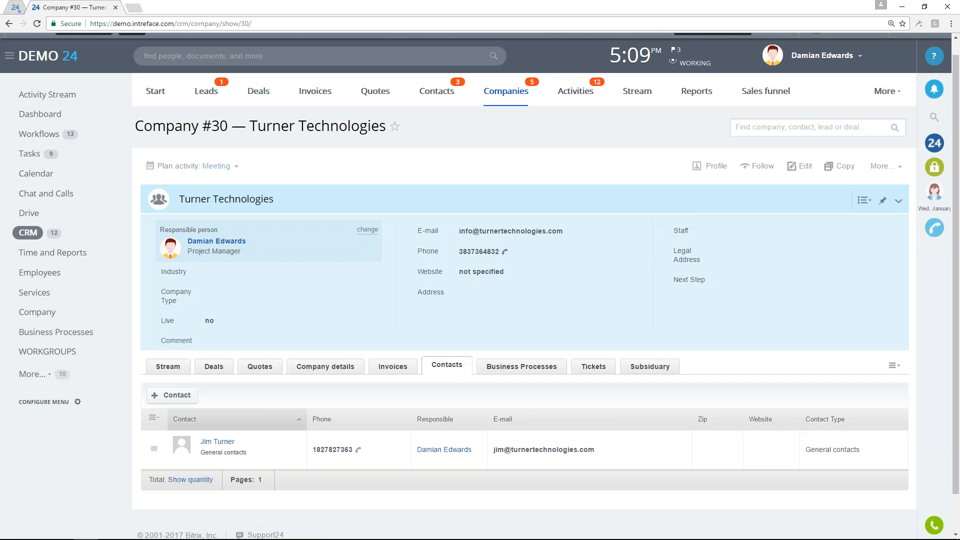
Step: Open the CRM's access permissions settings and open the Sales role for editing
{"action": "left_click", "coordinate": [880, 93]}
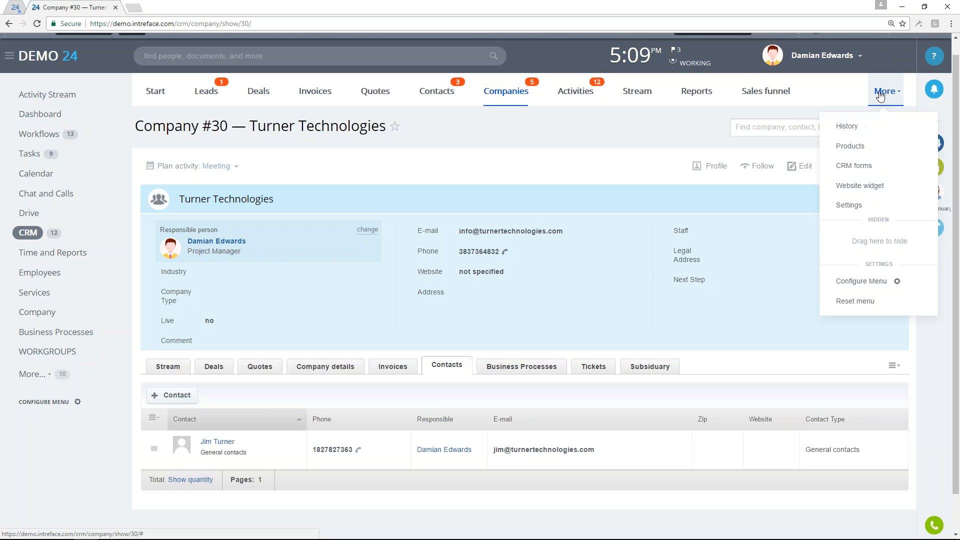
{"action": "left_click", "coordinate": [852, 208]}
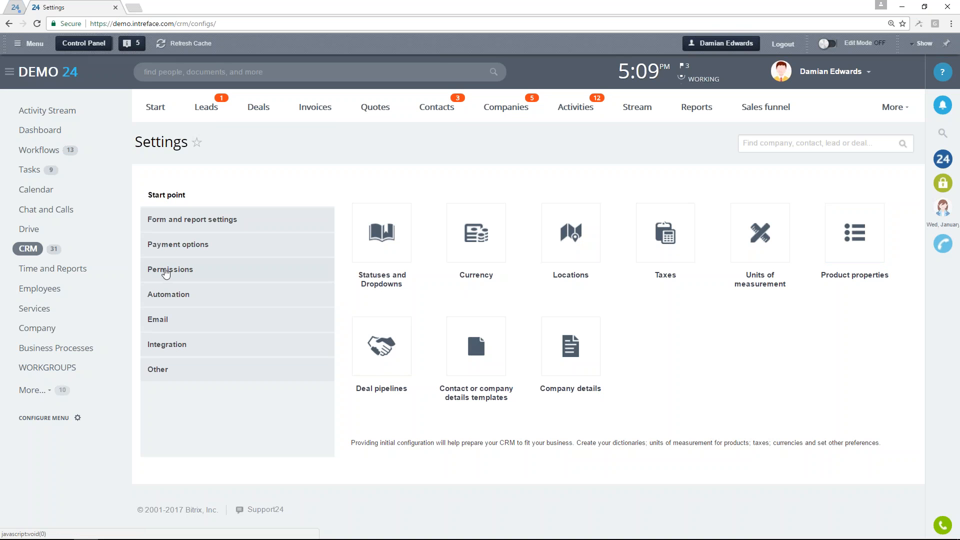
{"action": "left_click", "coordinate": [171, 276]}
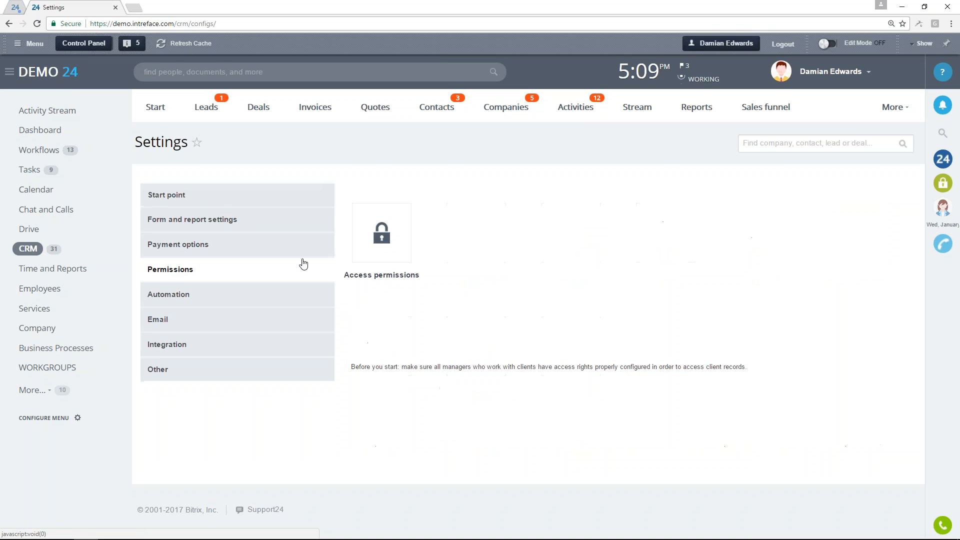
{"action": "left_click", "coordinate": [388, 237]}
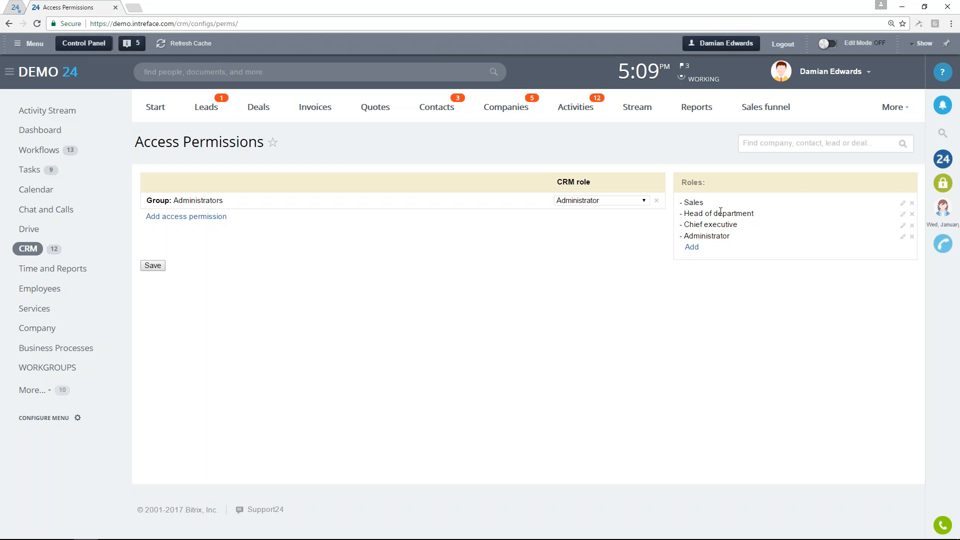
{"action": "left_click", "coordinate": [902, 204]}
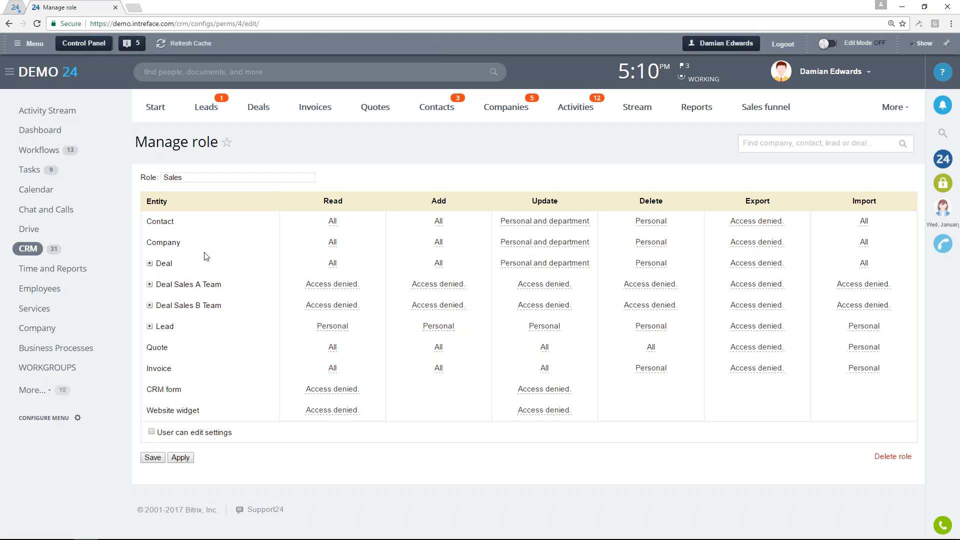
Step: Set Read access for Deal Sales A Team to Access denied in the Sales role and save the role
{"action": "left_click", "coordinate": [338, 286]}
{"action": "left_click", "coordinate": [338, 286]}
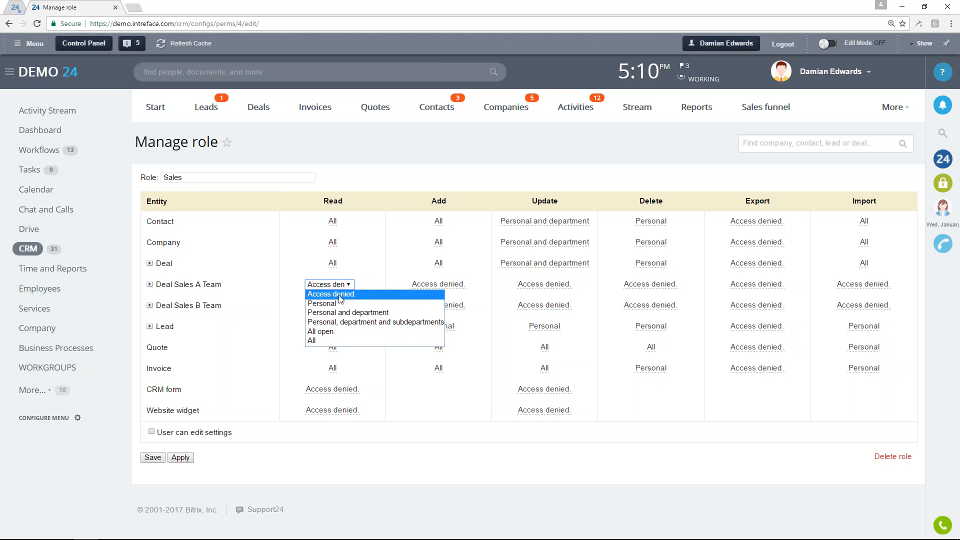
{"action": "left_click", "coordinate": [340, 296]}
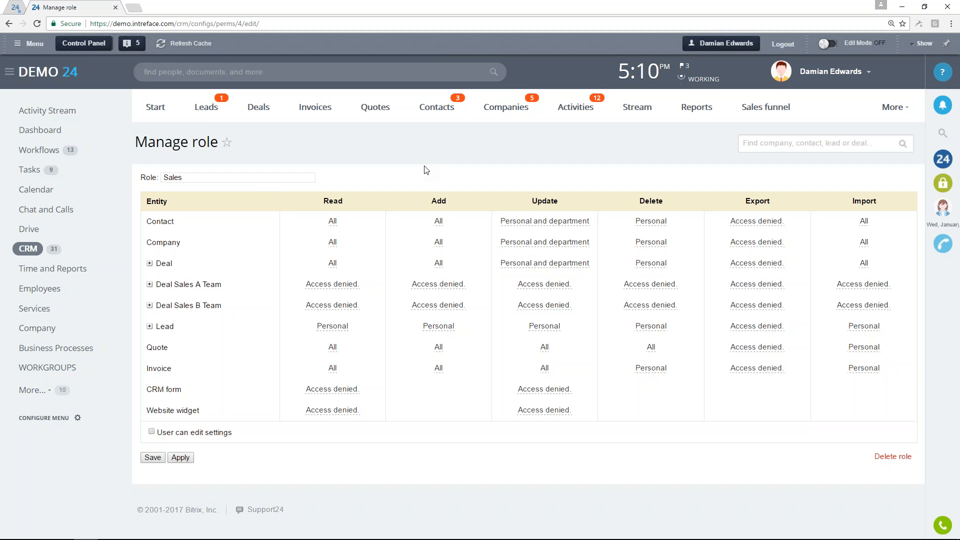
{"action": "left_click", "coordinate": [153, 458]}
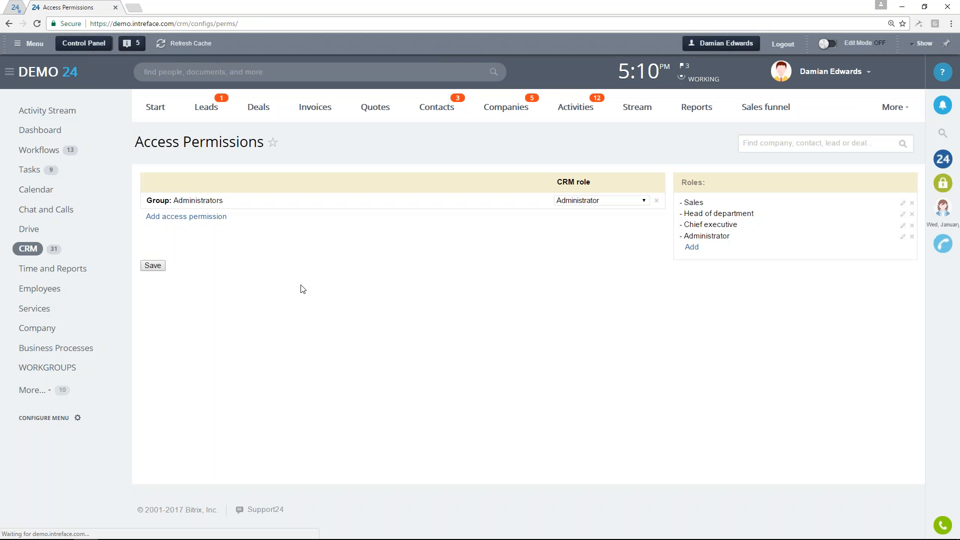
Step: Add an access permission for the Sales Team department covering all department employees
{"action": "left_click", "coordinate": [189, 218]}
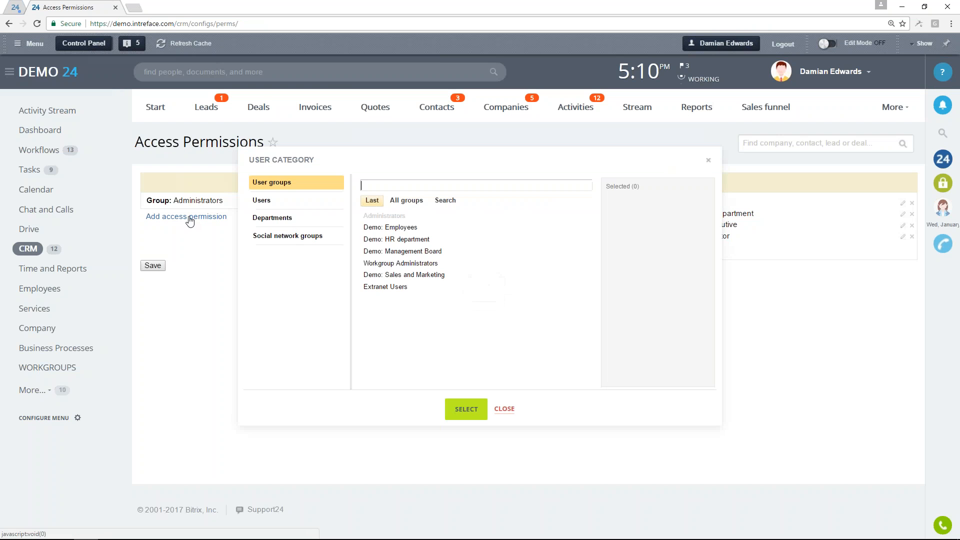
{"action": "left_click", "coordinate": [274, 220]}
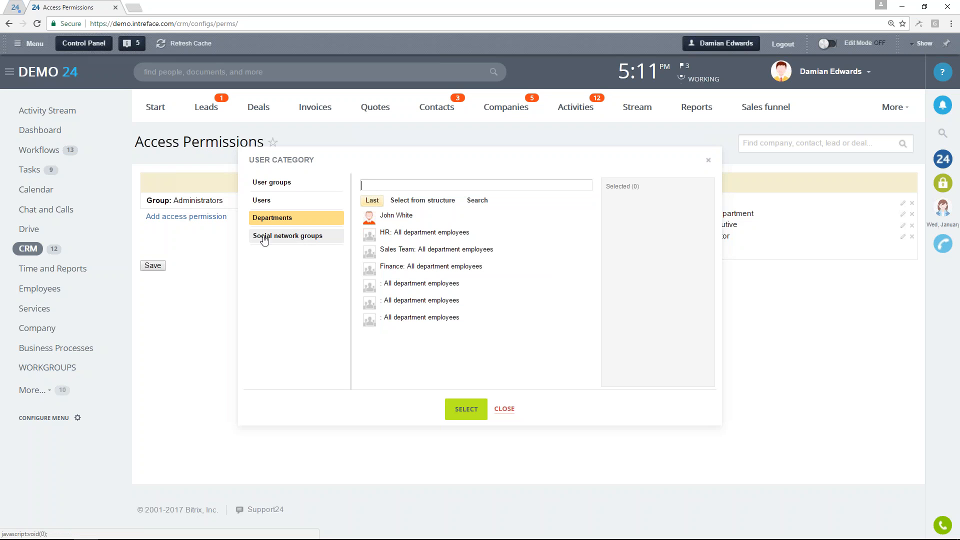
{"action": "left_click", "coordinate": [404, 254]}
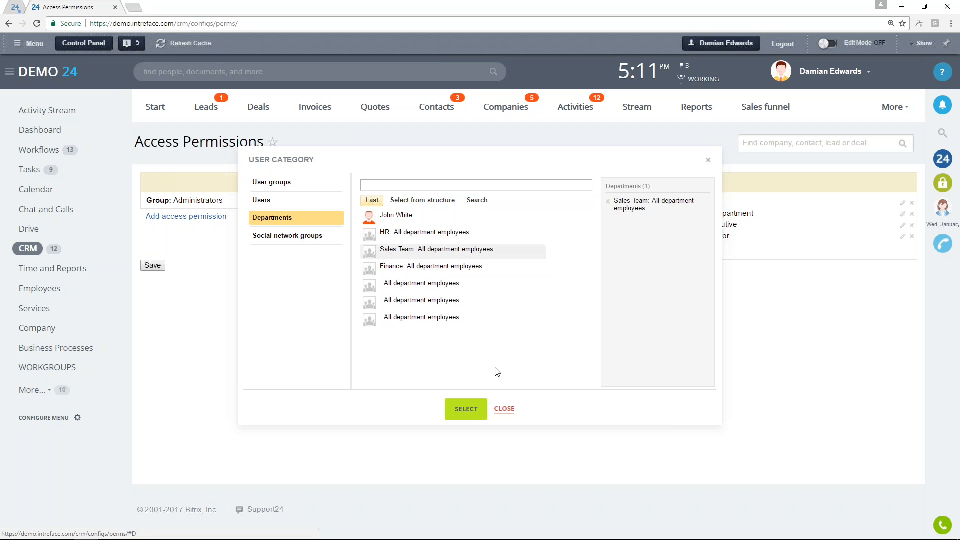
{"action": "left_click", "coordinate": [464, 410]}
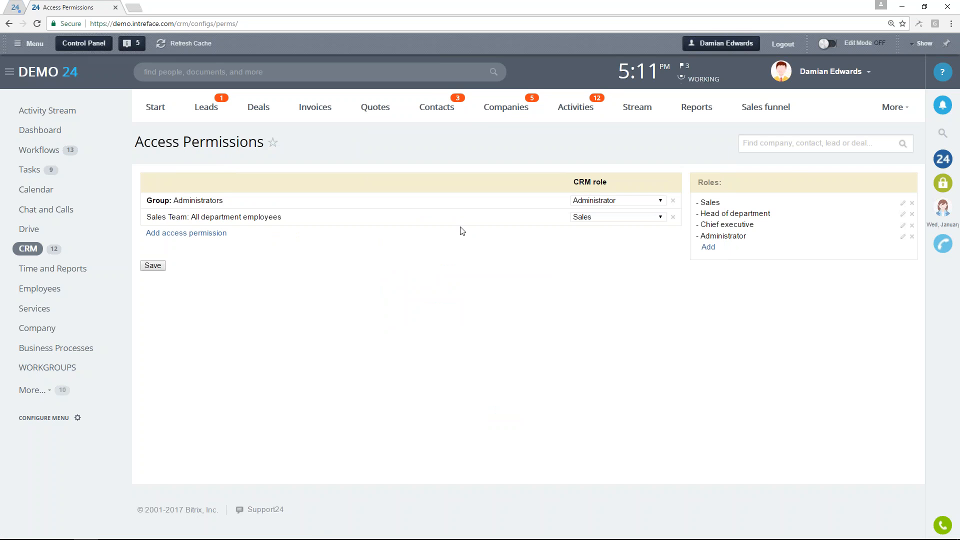
Step: Assign the Sales CRM role to the Sales Team department and save the access permissions
{"action": "left_click", "coordinate": [613, 217]}
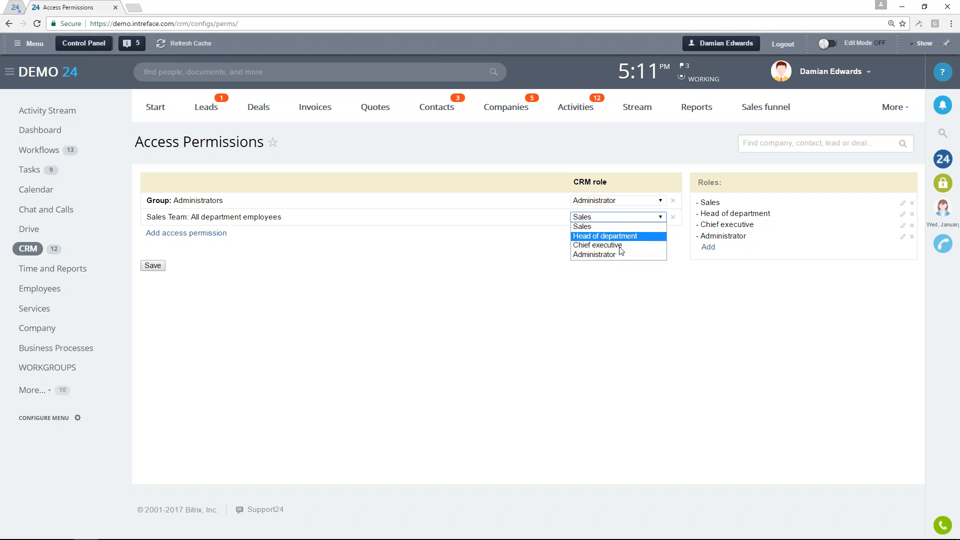
{"action": "left_click", "coordinate": [612, 227]}
{"action": "left_click", "coordinate": [572, 272]}
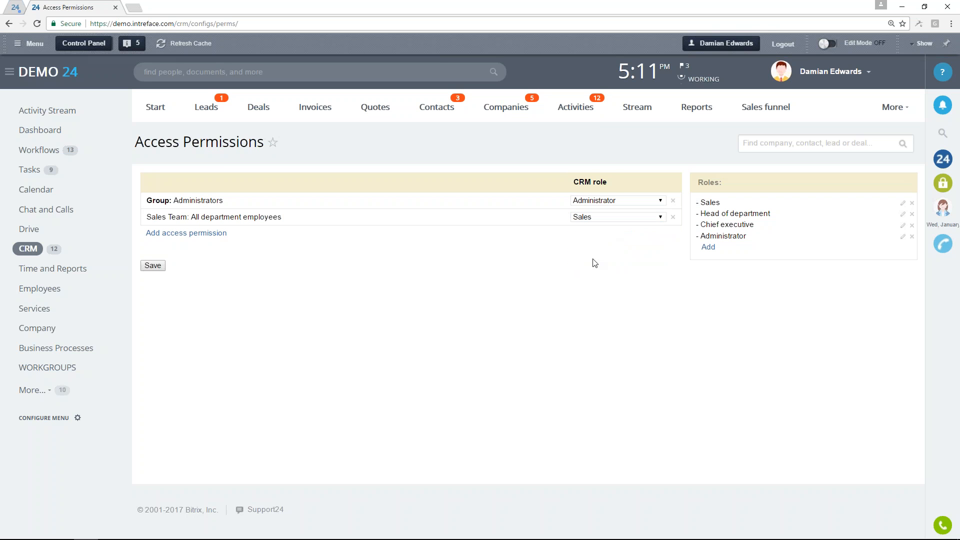
{"action": "left_click", "coordinate": [153, 266]}
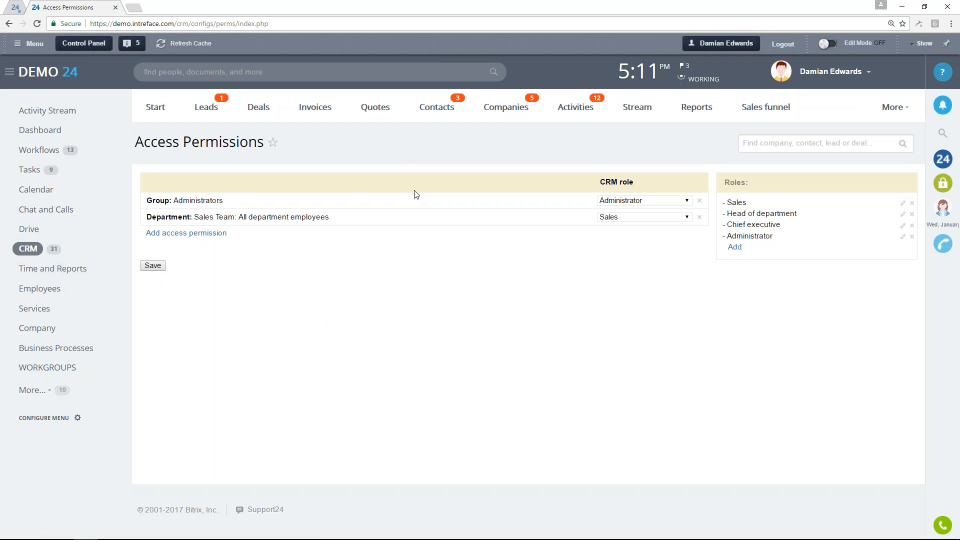
Step: Open the custom fields page in the CRM's form and report settings
{"action": "left_click", "coordinate": [503, 106]}
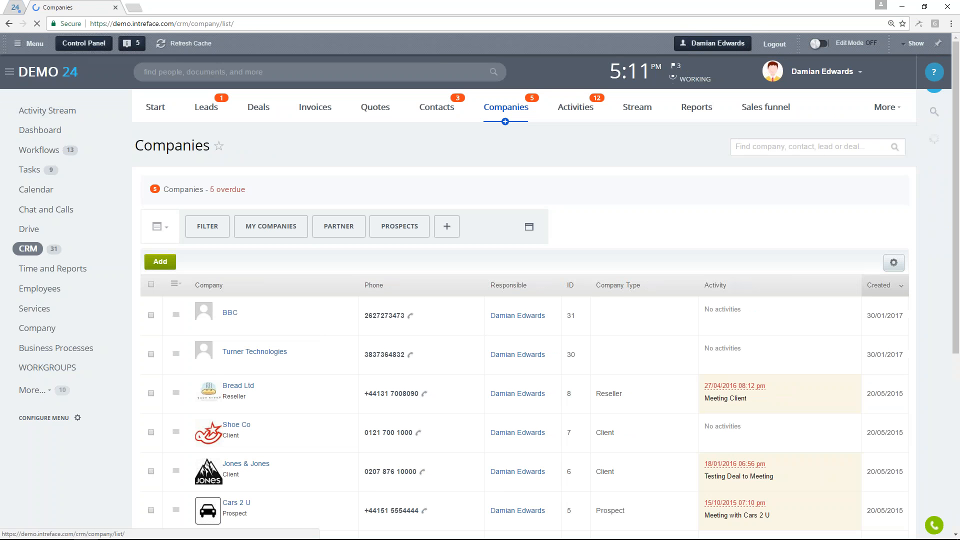
{"action": "left_click", "coordinate": [885, 107]}
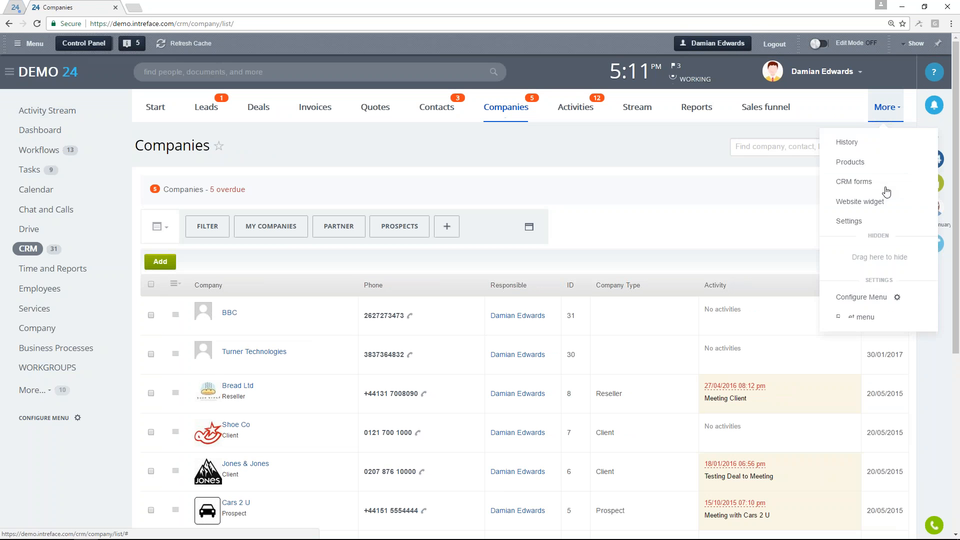
{"action": "left_click", "coordinate": [848, 221]}
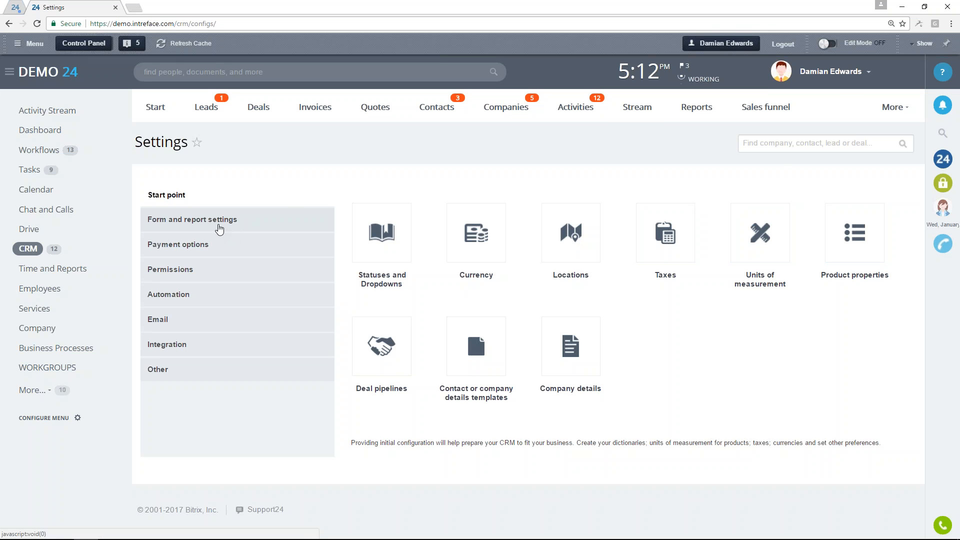
{"action": "left_click", "coordinate": [214, 230]}
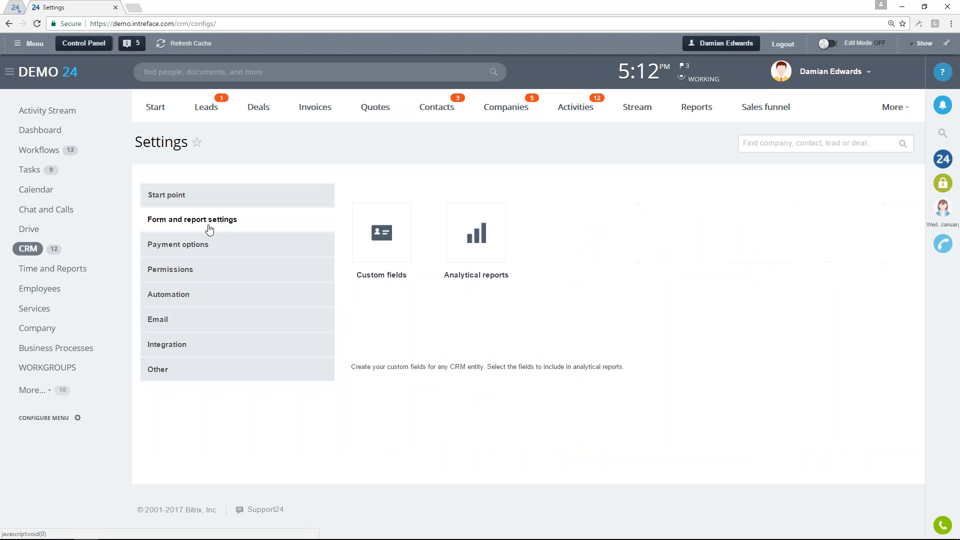
{"action": "left_click", "coordinate": [381, 245]}
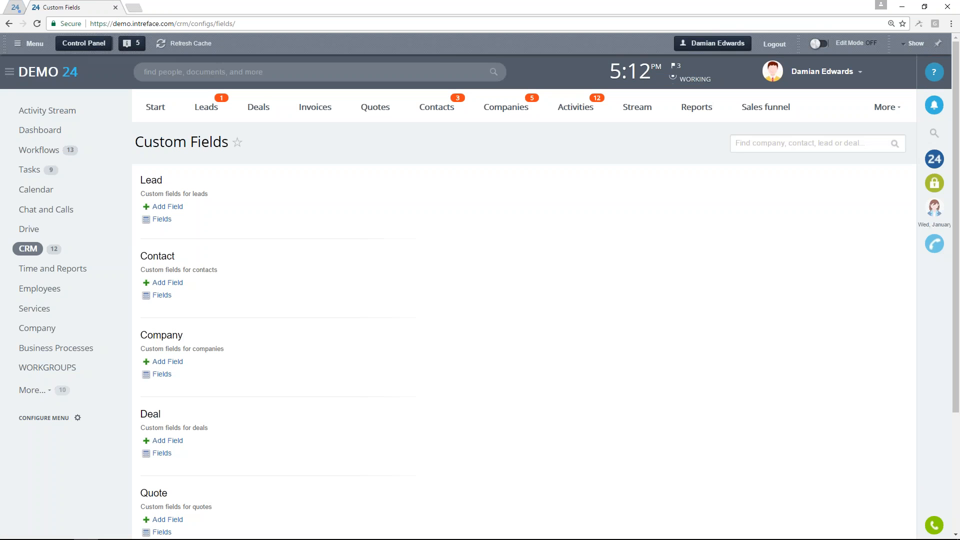
Step: Create a company custom field named Turnover with sorting 1 and type Number, and save it
{"action": "scroll", "coordinate": [435, 236], "scroll_direction": "down", "scroll_amount": 1}
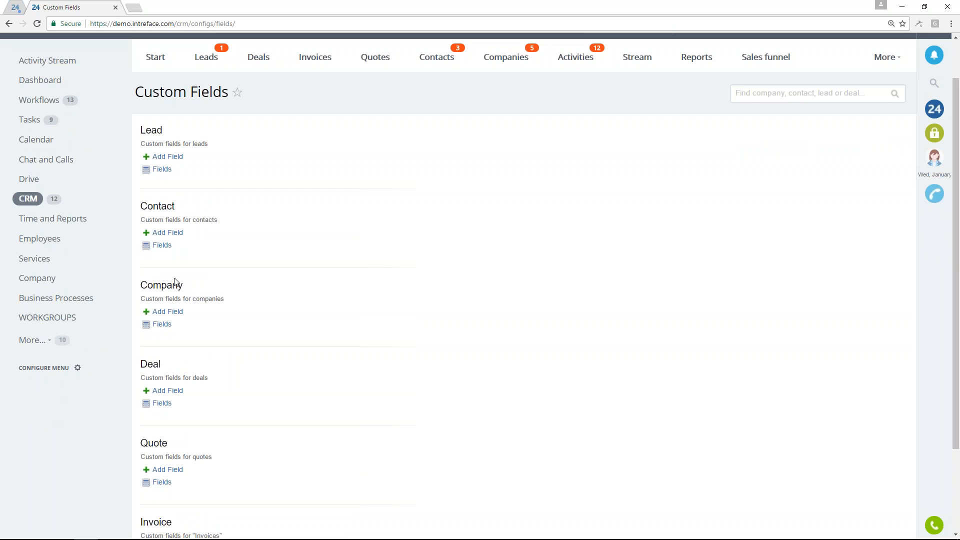
{"action": "left_click", "coordinate": [178, 316]}
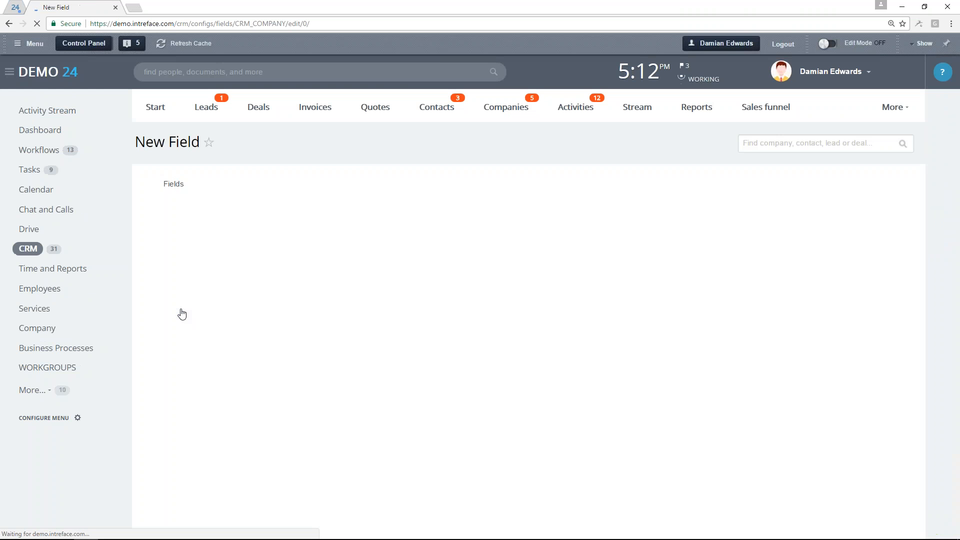
{"action": "left_click", "coordinate": [277, 268]}
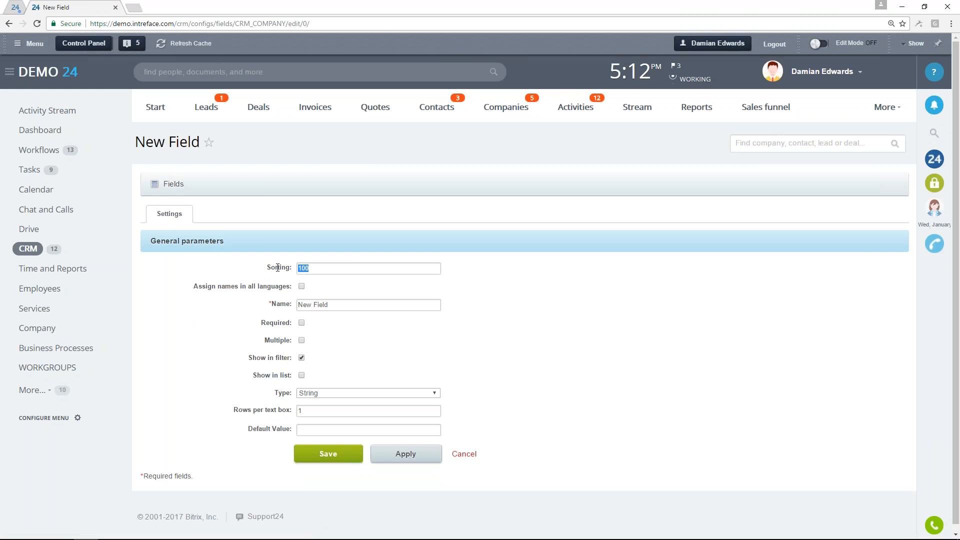
{"action": "type", "text": "1"}
{"action": "left_click_drag", "start_coordinate": [343, 305], "coordinate": [298, 305]}
{"action": "type", "text": "Turnover"}
{"action": "left_click", "coordinate": [360, 395]}
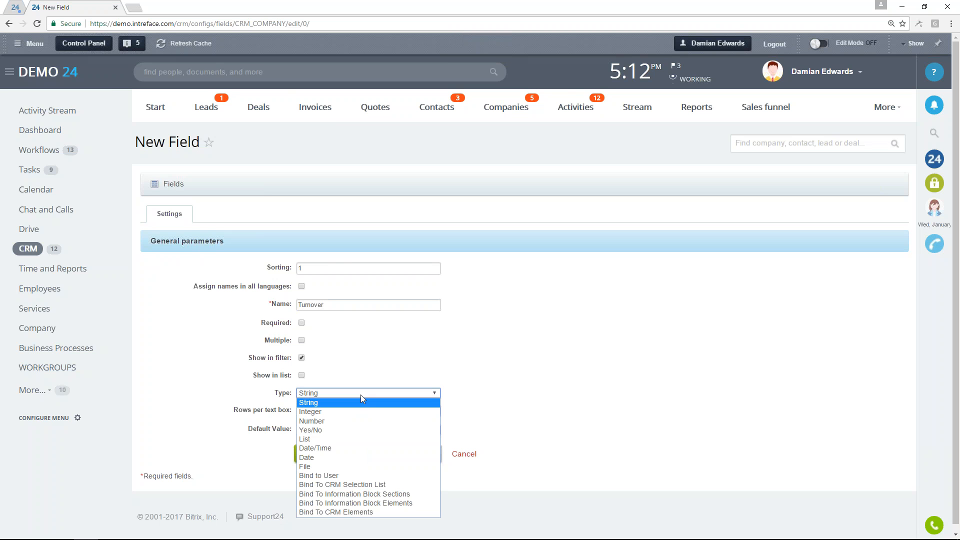
{"action": "left_click", "coordinate": [362, 426]}
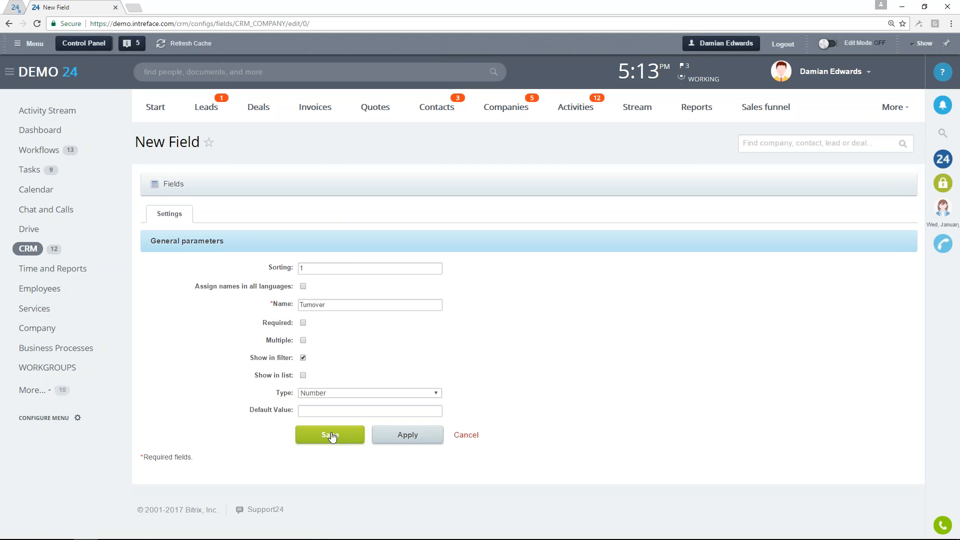
{"action": "left_click", "coordinate": [330, 435]}
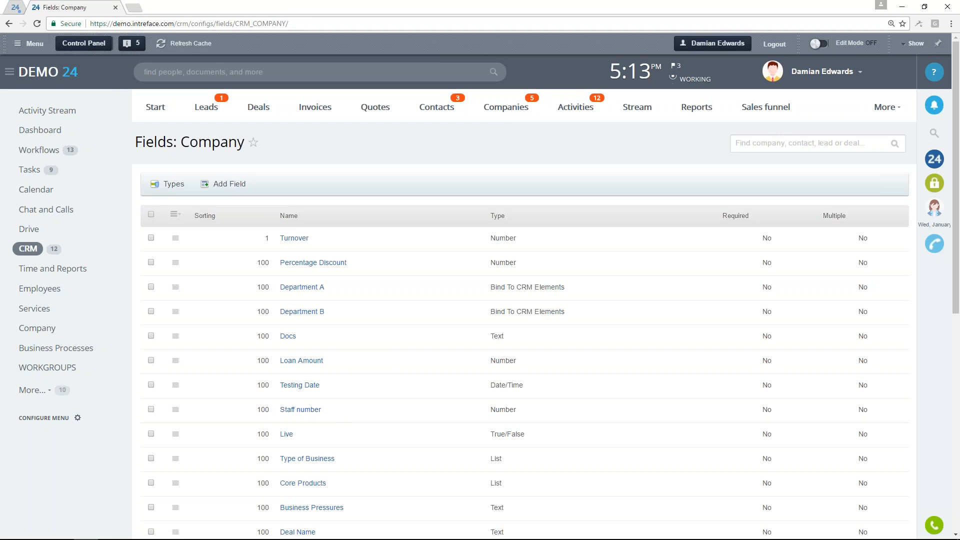
Step: Open the Jones & Jones company record and show the Turnover field in the Proposal section of its expanded details
{"action": "left_click", "coordinate": [505, 107]}
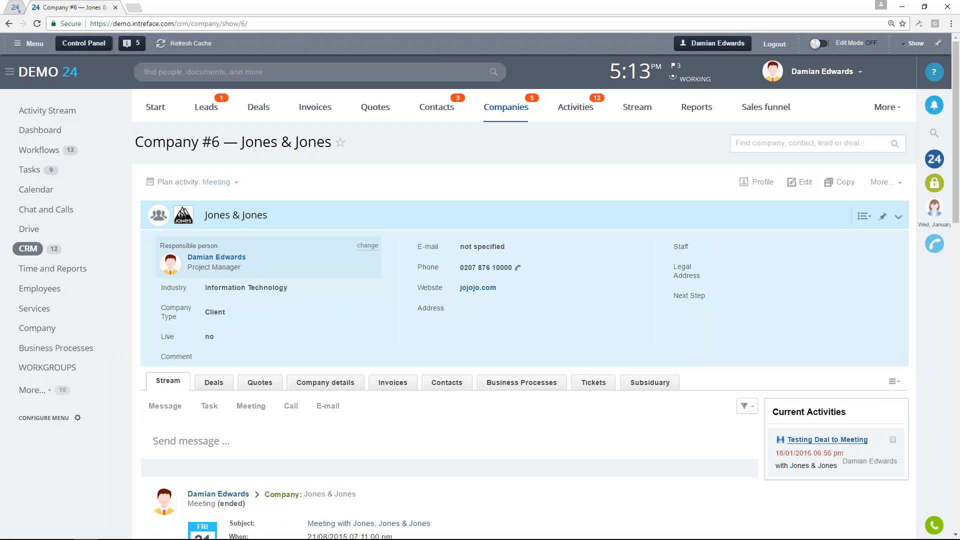
{"action": "left_click", "coordinate": [898, 220]}
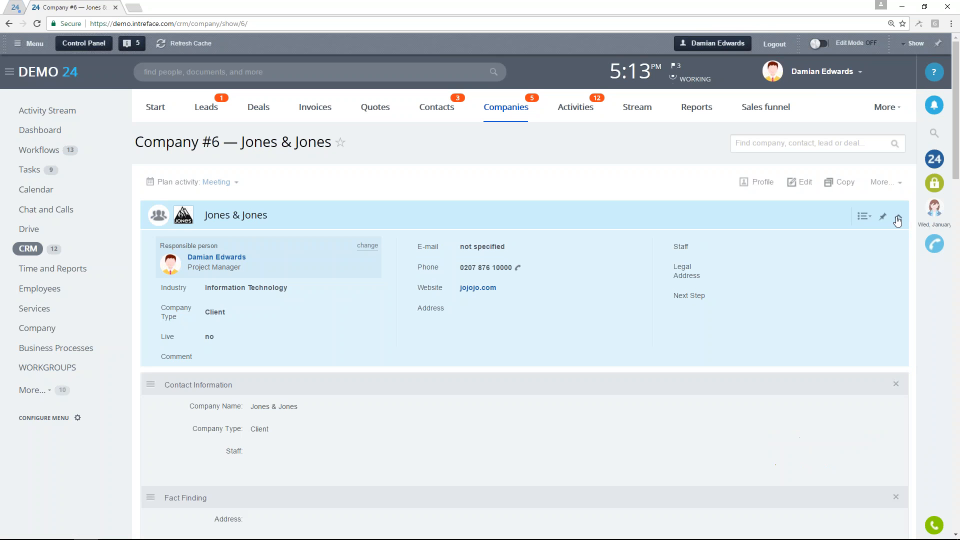
{"action": "scroll", "coordinate": [498, 415], "scroll_direction": "down", "scroll_amount": 7}
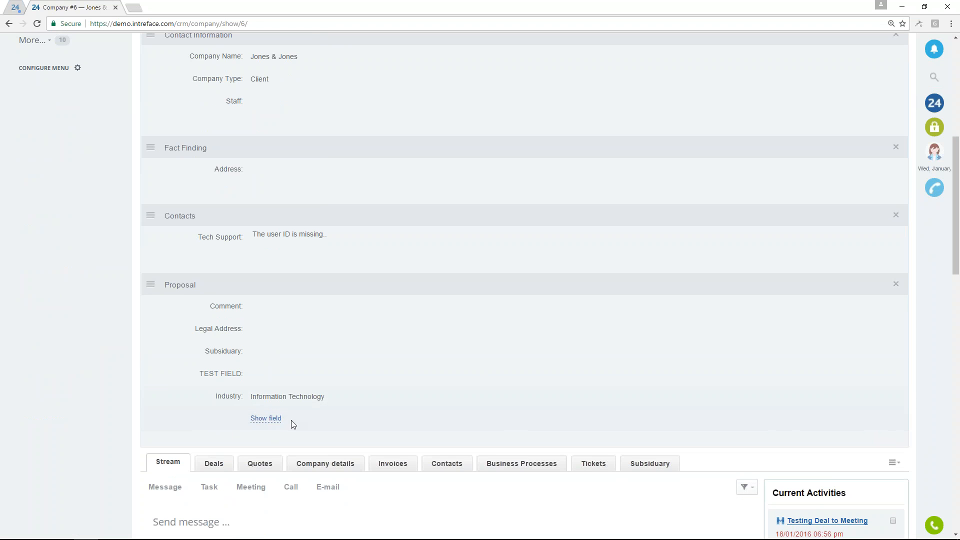
{"action": "left_click", "coordinate": [265, 420]}
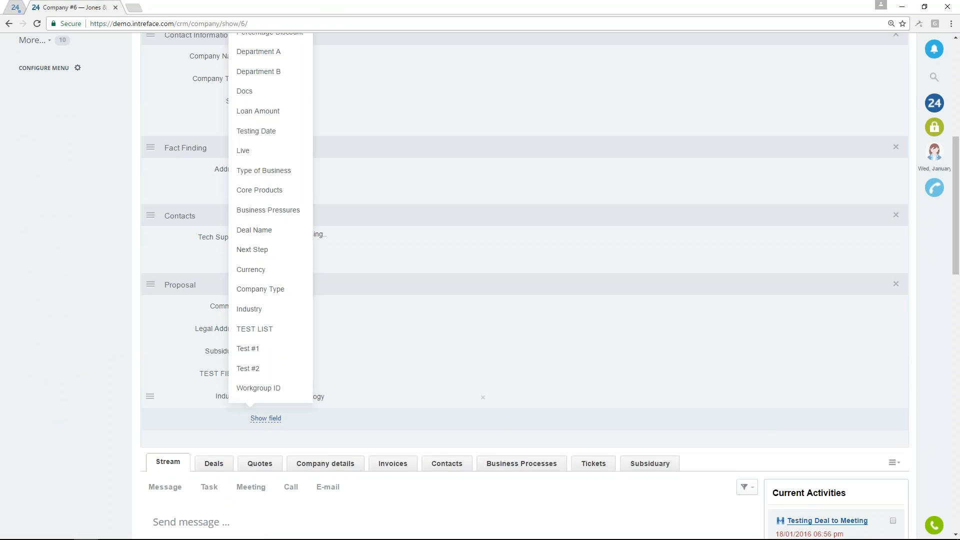
{"action": "scroll", "coordinate": [270, 275], "scroll_direction": "up", "scroll_amount": 3}
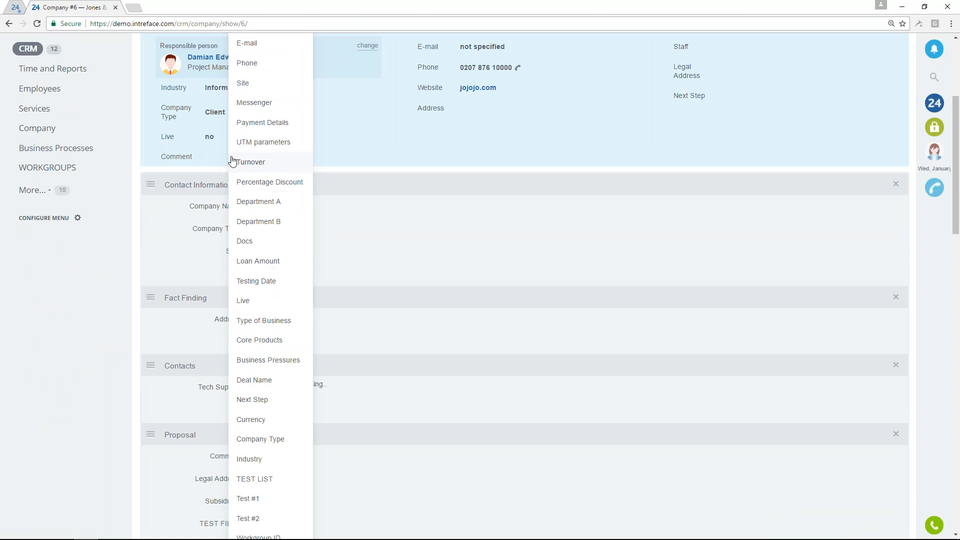
{"action": "left_click", "coordinate": [268, 162]}
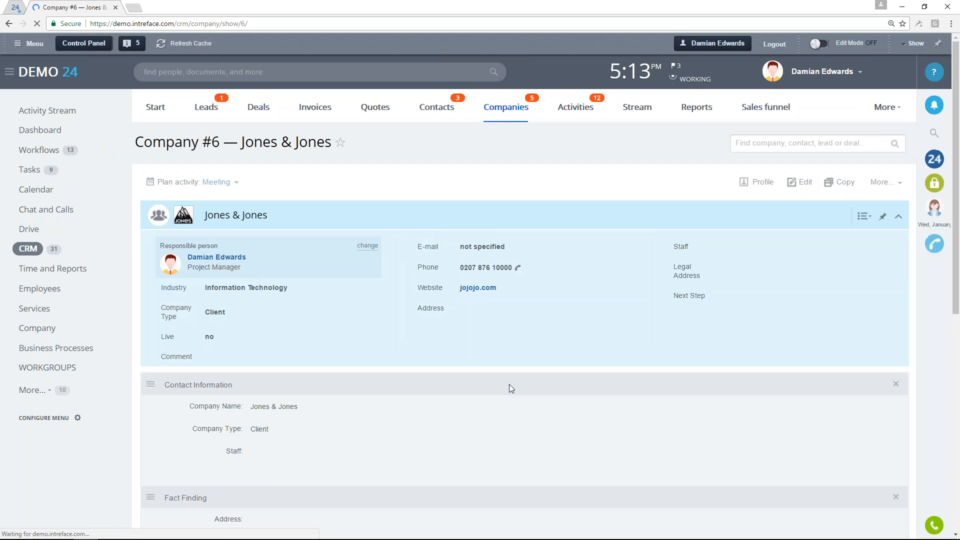
Step: Move the Turnover field from the Proposal section to the company summary panel above Staff, and collapse the detailed sections
{"action": "scroll", "coordinate": [509, 385], "scroll_direction": "down", "scroll_amount": 8}
{"action": "scroll", "coordinate": [484, 400], "scroll_direction": "down", "scroll_amount": 1}
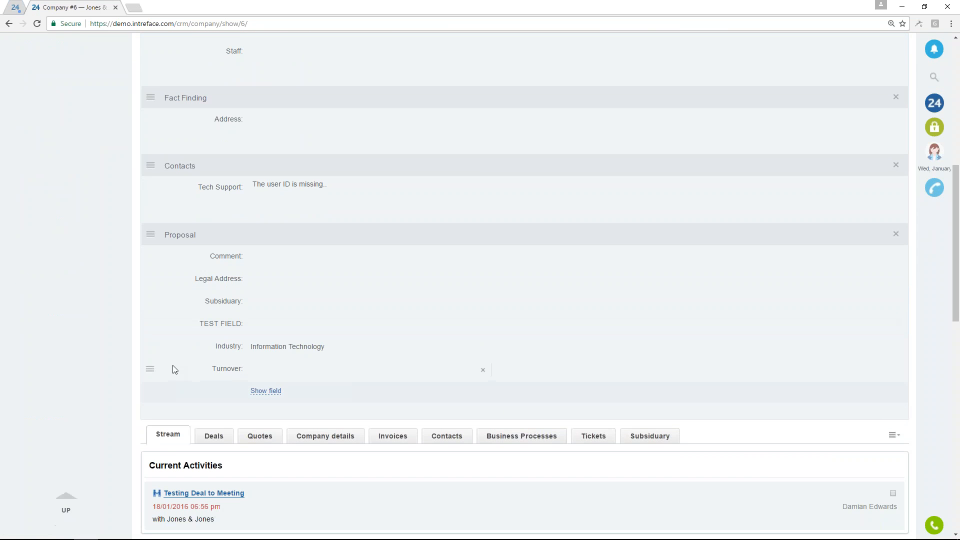
{"action": "left_click_drag", "start_coordinate": [150, 369], "coordinate": [698, 243]}
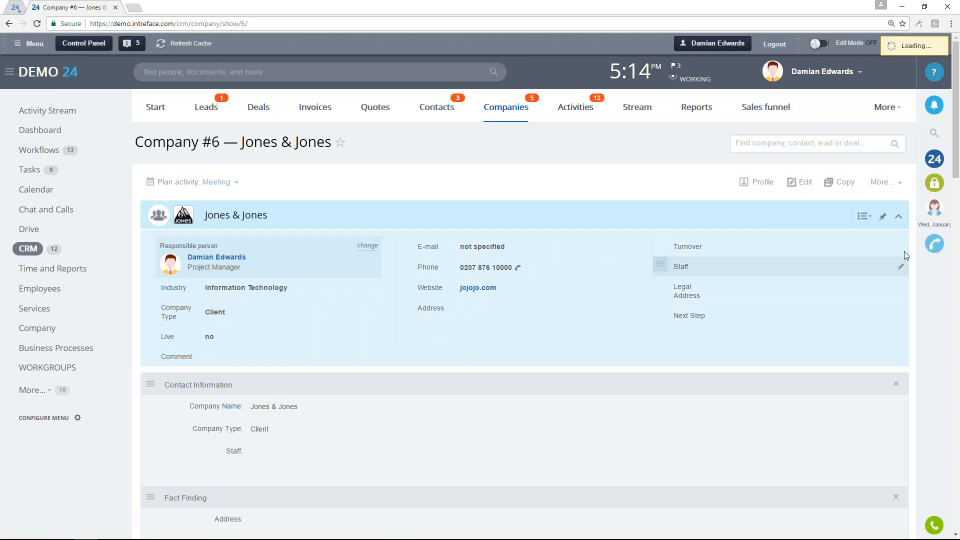
{"action": "left_click", "coordinate": [898, 216]}
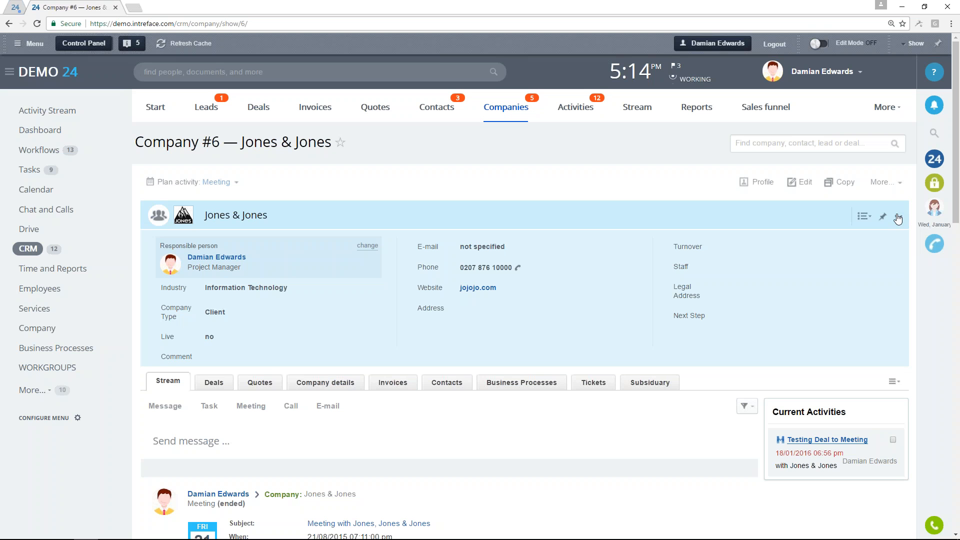
Step: Set the company's Turnover to 100000 and view the options for saving or resetting the record layout preferences
{"action": "left_click", "coordinate": [769, 245]}
{"action": "type", "text": "100000"}
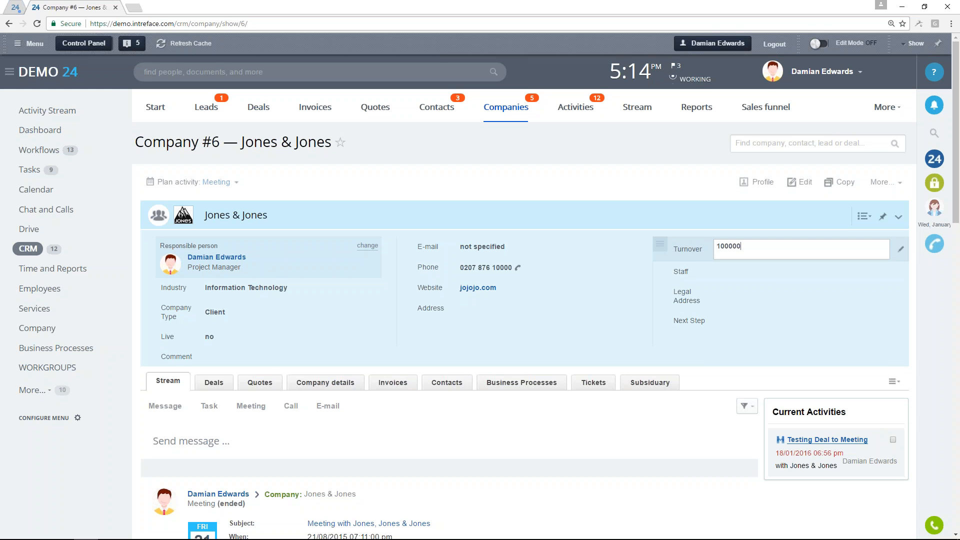
{"action": "left_click", "coordinate": [711, 220]}
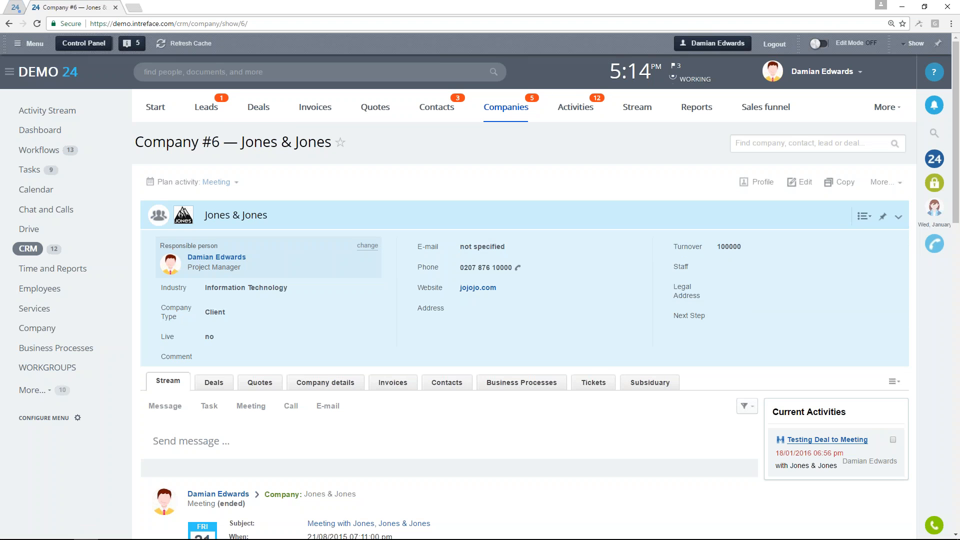
{"action": "left_click", "coordinate": [864, 218]}
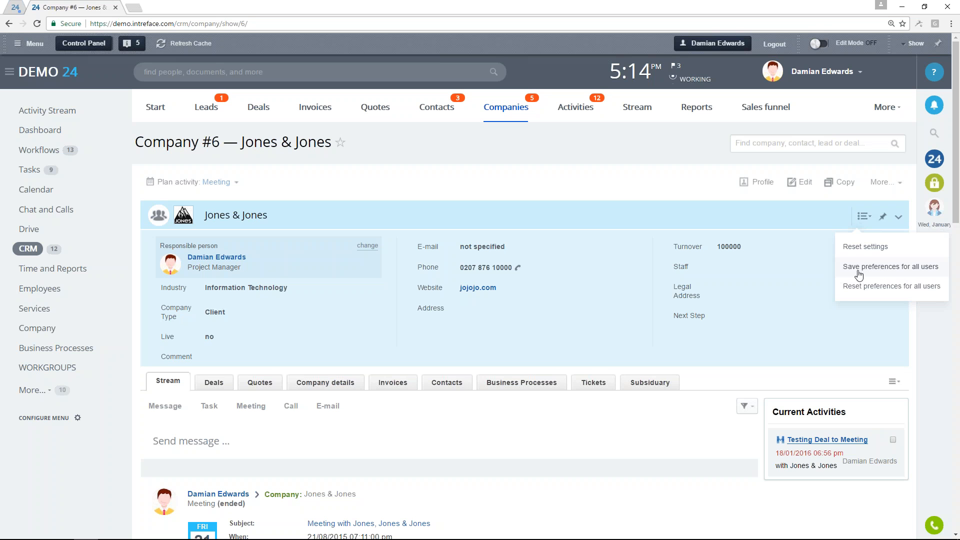
{"action": "left_click", "coordinate": [749, 212]}
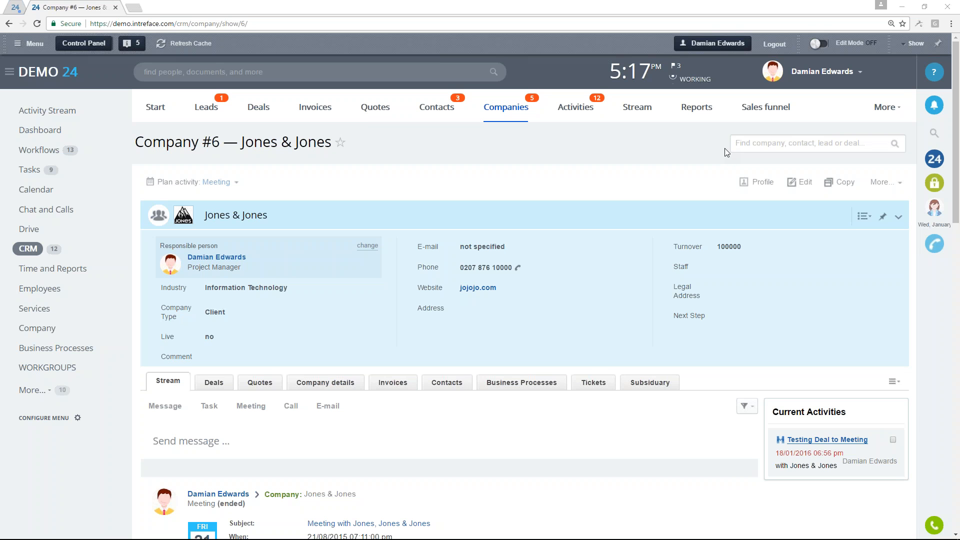
Step: Go to the CRM forms page and open the Sales Leads form for editing
{"action": "left_click", "coordinate": [882, 109]}
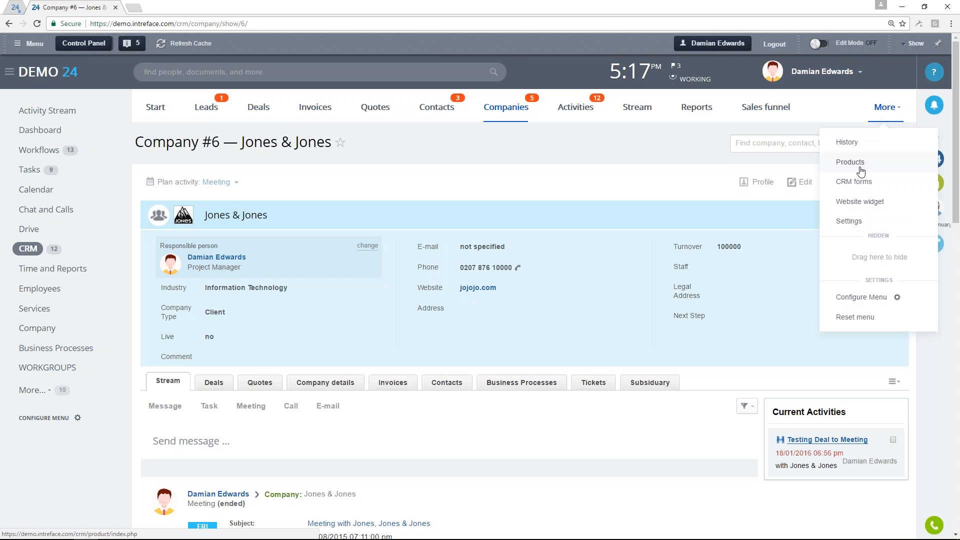
{"action": "left_click", "coordinate": [861, 187]}
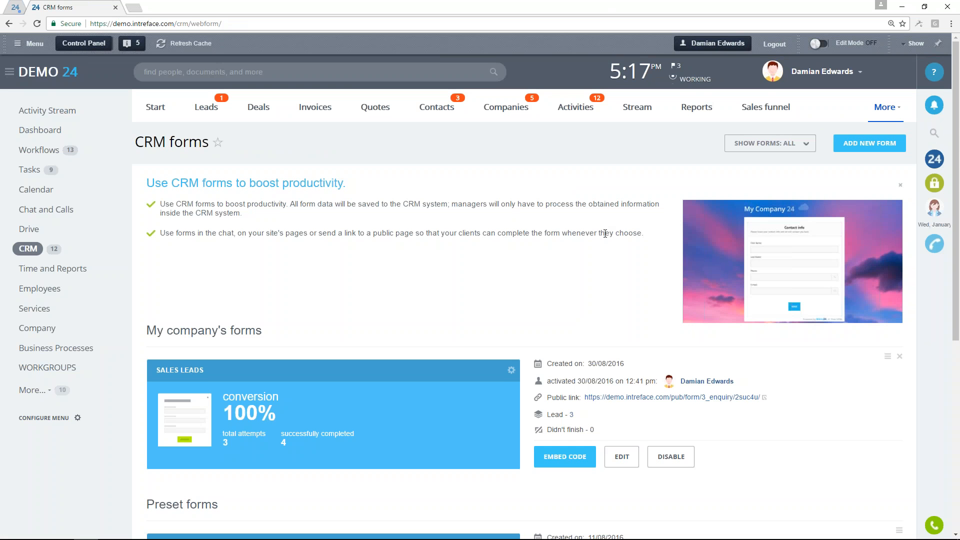
{"action": "scroll", "coordinate": [605, 234], "scroll_direction": "down", "scroll_amount": 1}
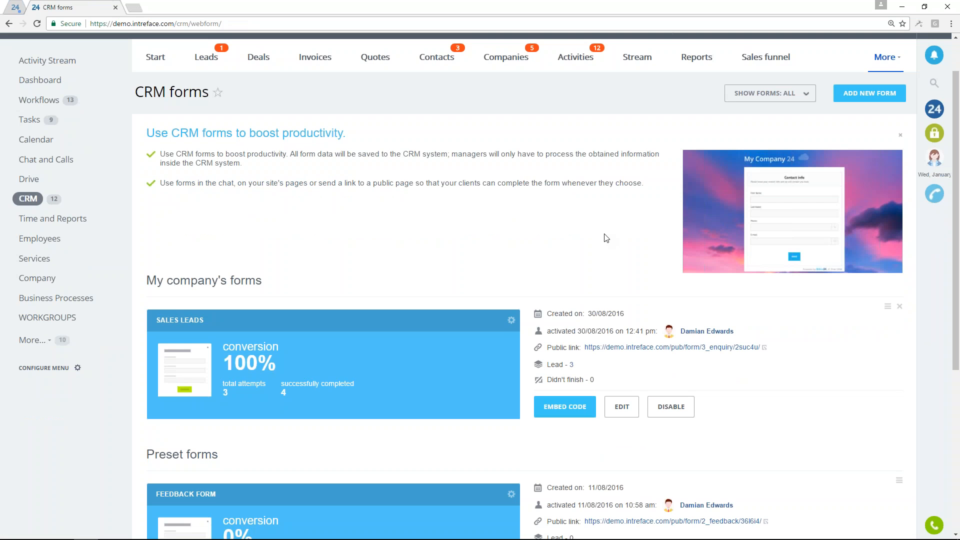
{"action": "scroll", "coordinate": [605, 238], "scroll_direction": "down", "scroll_amount": 1}
{"action": "scroll", "coordinate": [605, 238], "scroll_direction": "down", "scroll_amount": 2}
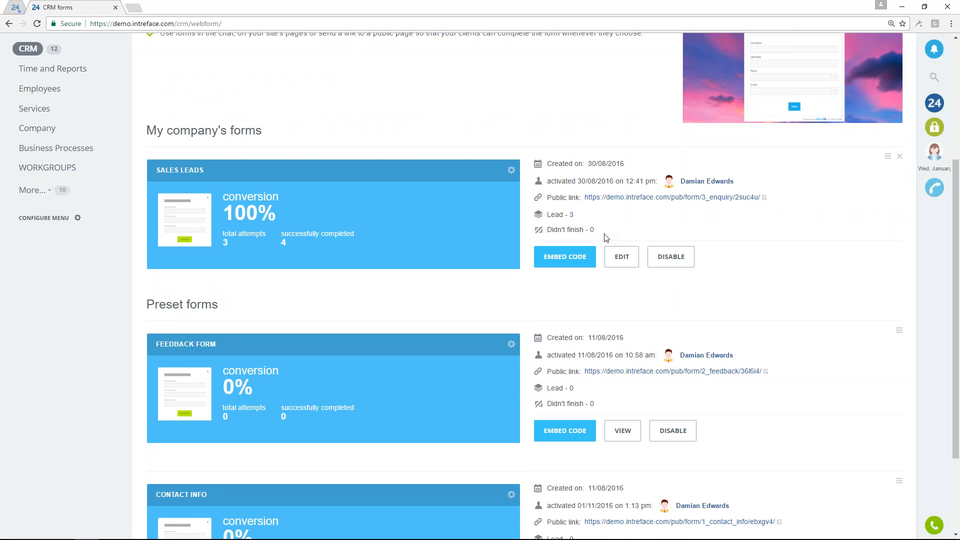
{"action": "left_click", "coordinate": [887, 158]}
{"action": "left_click", "coordinate": [859, 184]}
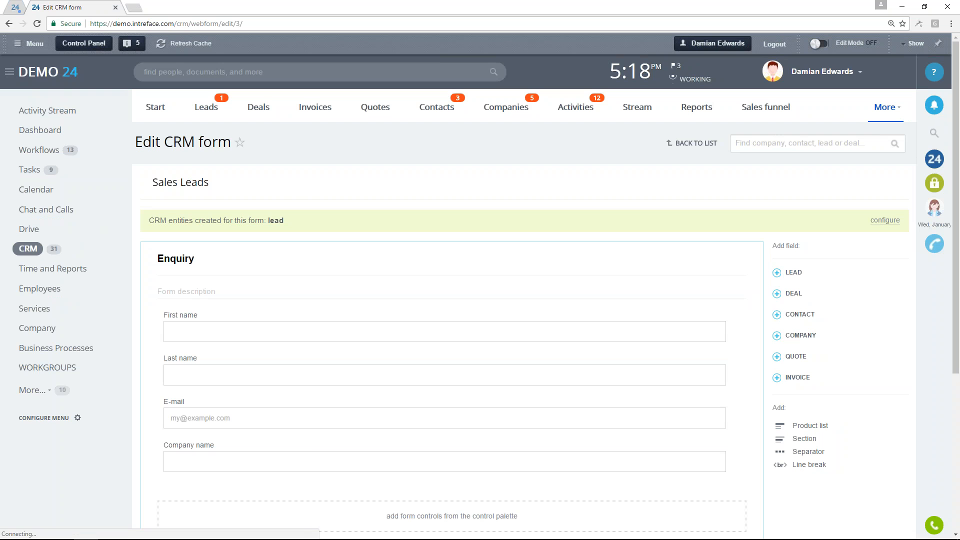
Step: Add the lead's Second name field to the Enquiry form and place it between First name and Last name
{"action": "left_click", "coordinate": [793, 273]}
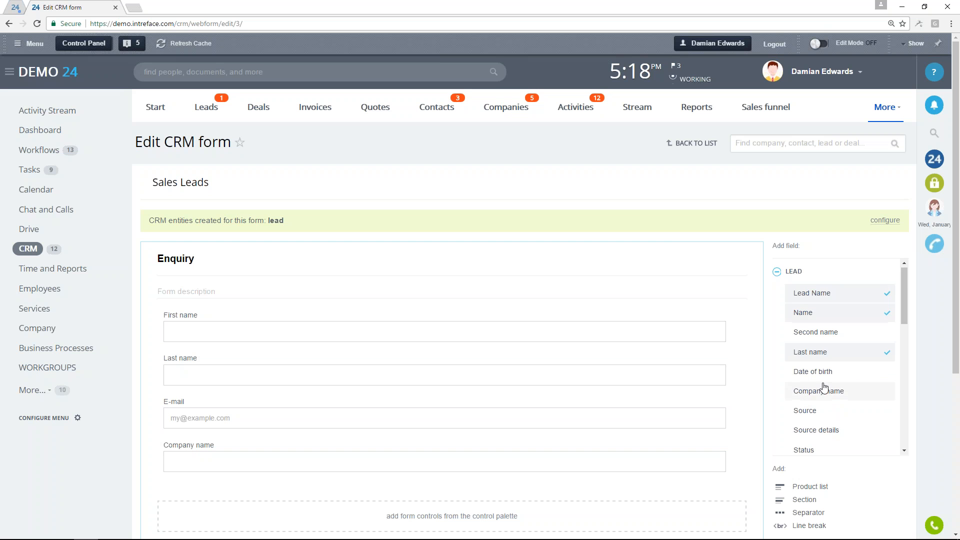
{"action": "scroll", "coordinate": [803, 385], "scroll_direction": "down", "scroll_amount": 2}
{"action": "scroll", "coordinate": [730, 380], "scroll_direction": "down", "scroll_amount": 4}
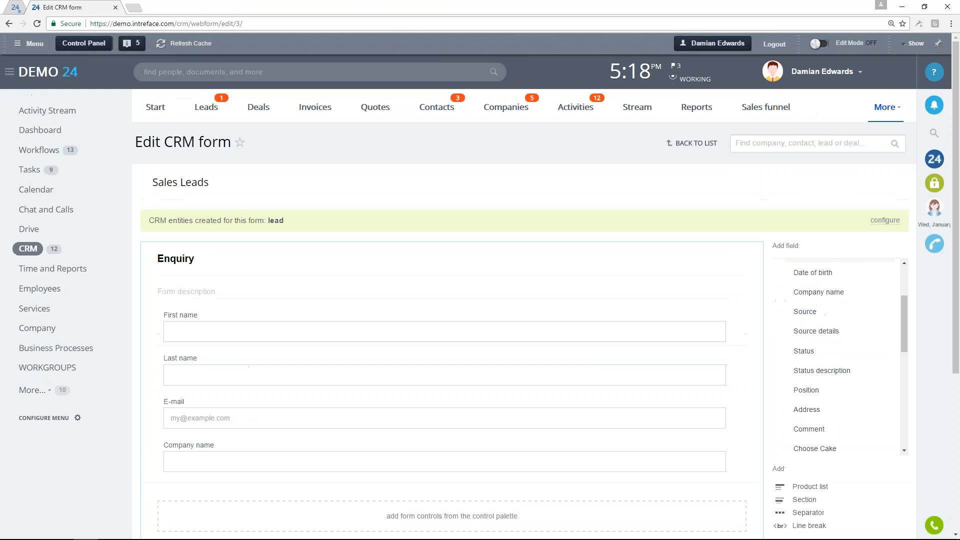
{"action": "scroll", "coordinate": [845, 310], "scroll_direction": "up", "scroll_amount": 3}
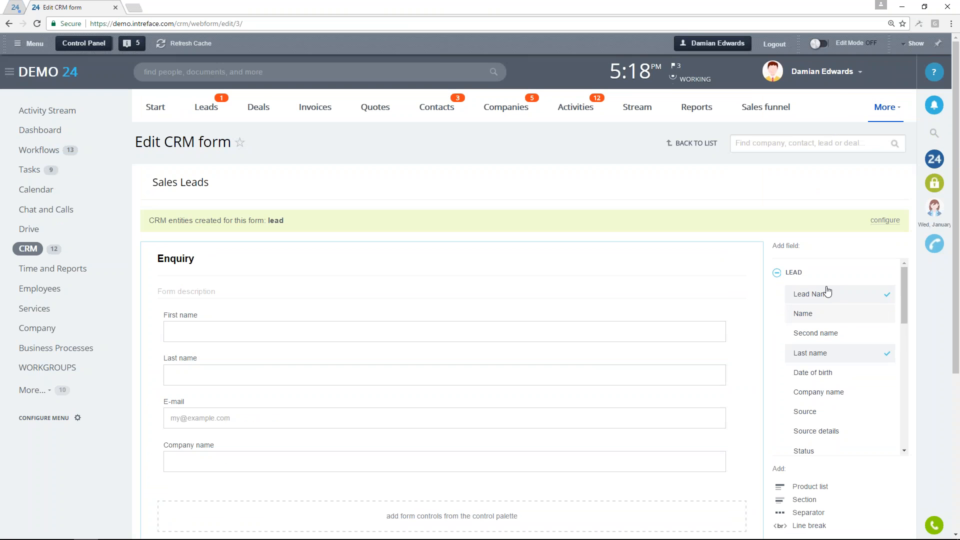
{"action": "left_click", "coordinate": [778, 273]}
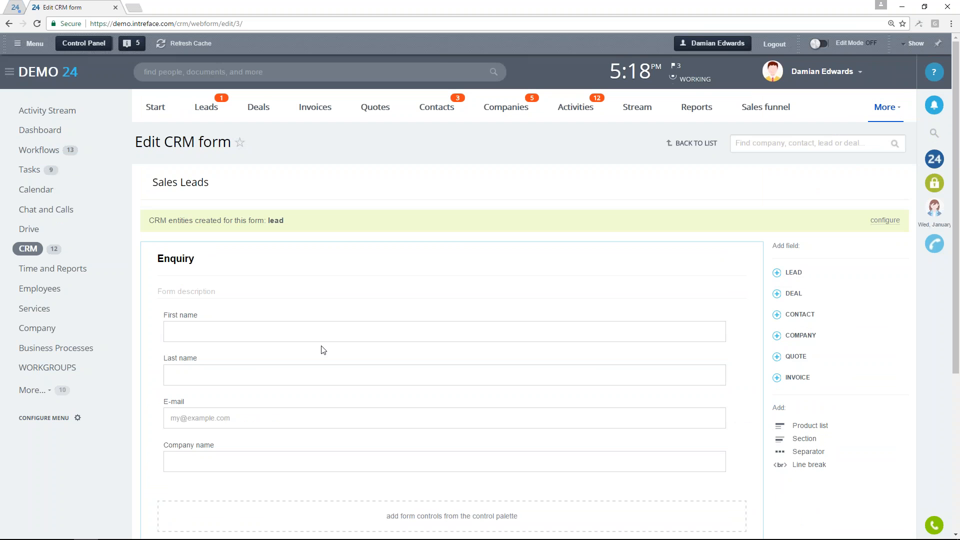
{"action": "left_click", "coordinate": [795, 273]}
{"action": "left_click", "coordinate": [815, 333]}
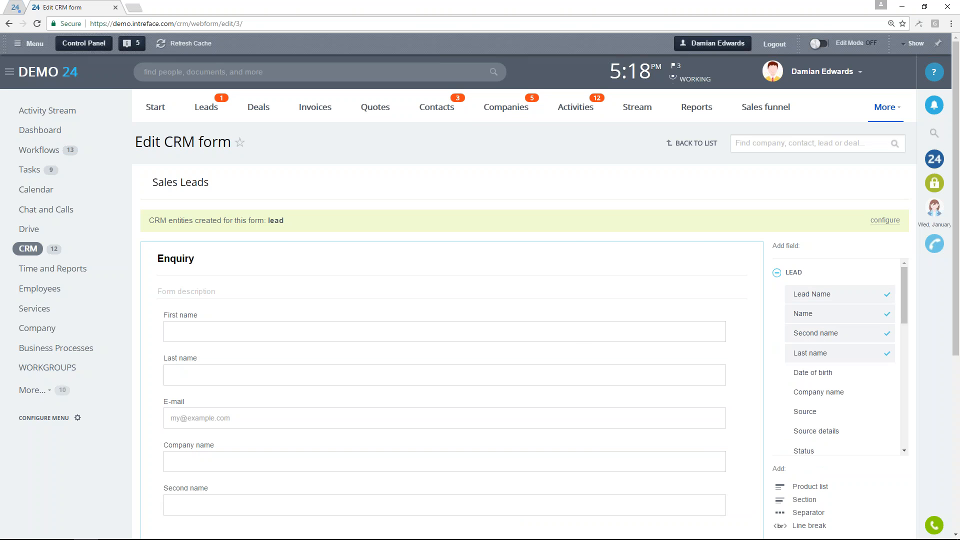
{"action": "scroll", "coordinate": [580, 340], "scroll_direction": "down", "scroll_amount": 2}
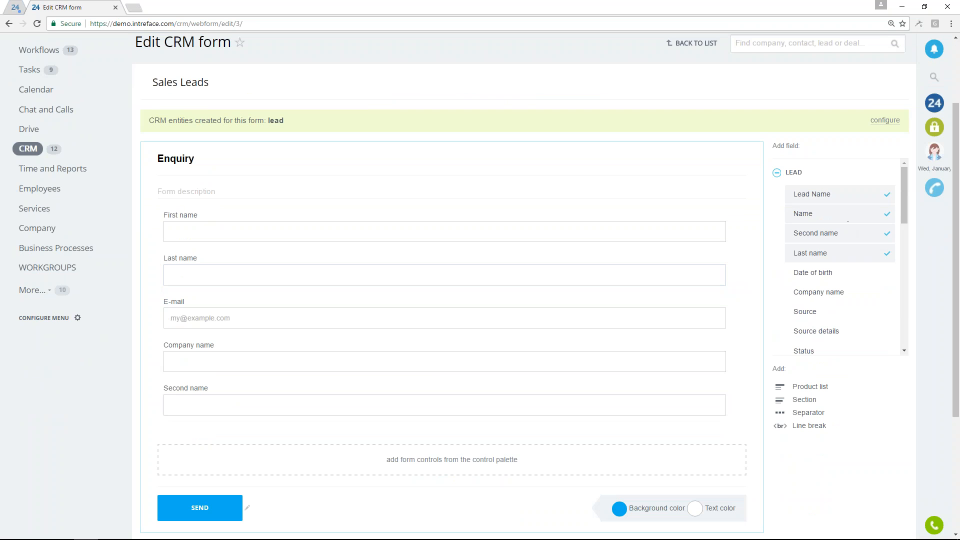
{"action": "left_click_drag", "start_coordinate": [153, 405], "coordinate": [164, 254]}
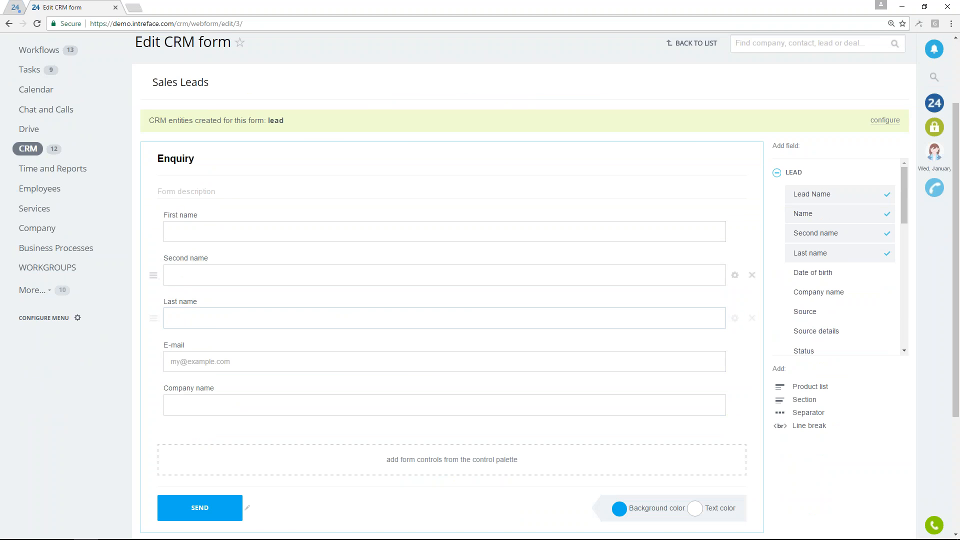
Step: Expand the form's additional settings and review the CRM entity, duplicate handling, metric, theme, post-submit, callback and embed code options
{"action": "scroll", "coordinate": [481, 315], "scroll_direction": "down", "scroll_amount": 2}
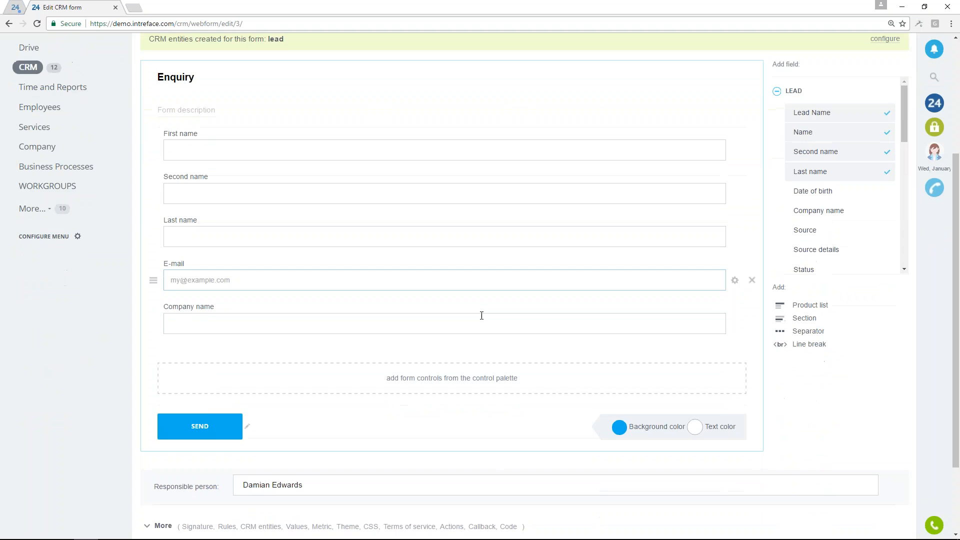
{"action": "scroll", "coordinate": [437, 379], "scroll_direction": "down", "scroll_amount": 1}
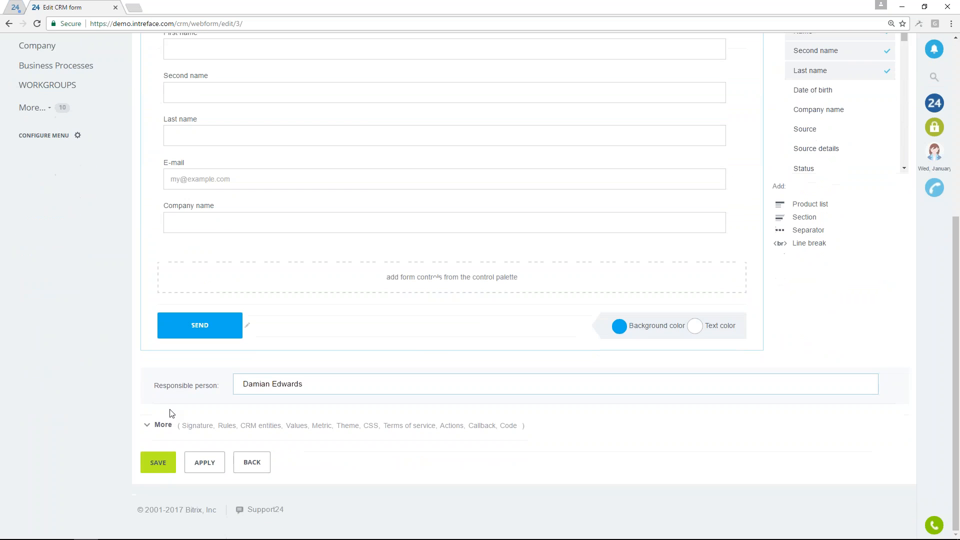
{"action": "left_click", "coordinate": [163, 426]}
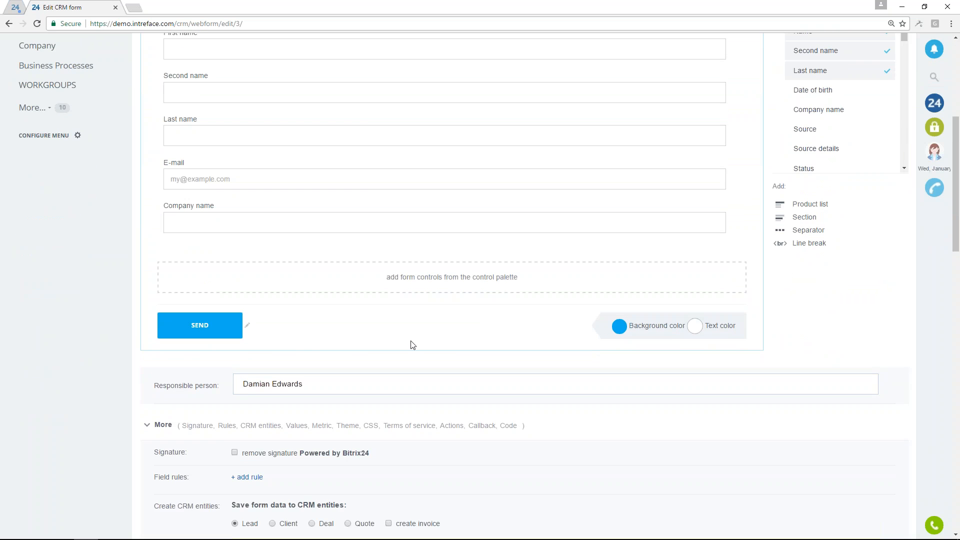
{"action": "scroll", "coordinate": [566, 388], "scroll_direction": "down", "scroll_amount": 4}
{"action": "scroll", "coordinate": [565, 388], "scroll_direction": "down", "scroll_amount": 2}
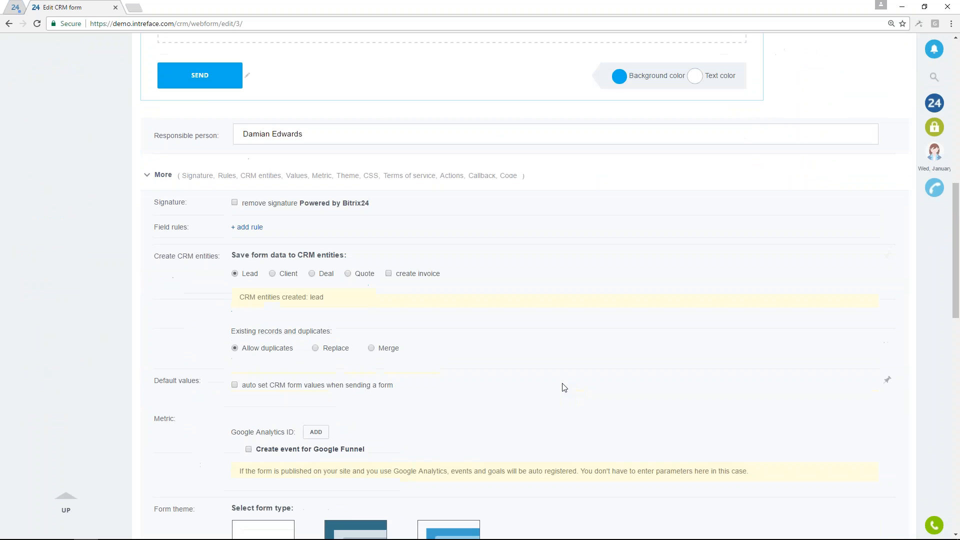
{"action": "scroll", "coordinate": [564, 387], "scroll_direction": "down", "scroll_amount": 1}
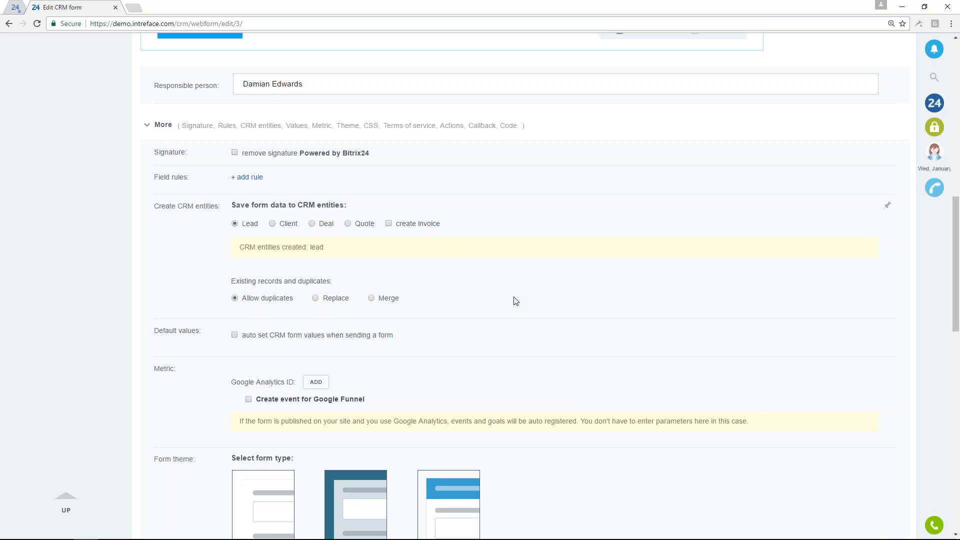
{"action": "scroll", "coordinate": [513, 297], "scroll_direction": "down", "scroll_amount": 1}
{"action": "scroll", "coordinate": [515, 300], "scroll_direction": "down", "scroll_amount": 3}
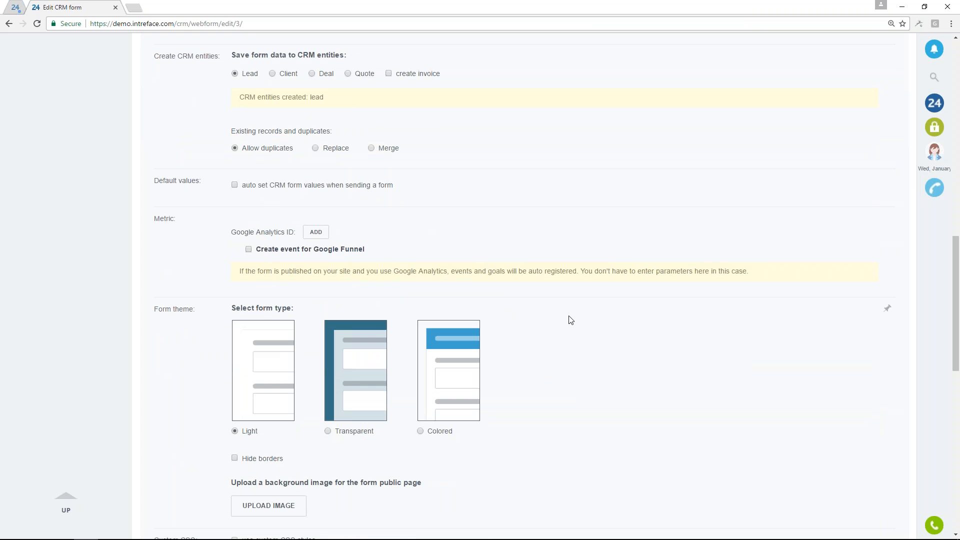
{"action": "scroll", "coordinate": [568, 319], "scroll_direction": "down", "scroll_amount": 2}
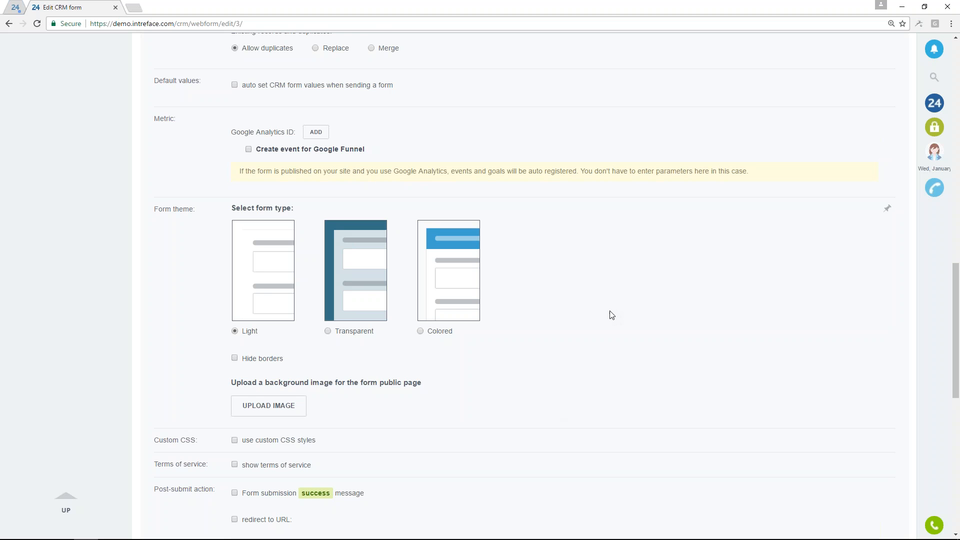
{"action": "scroll", "coordinate": [615, 313], "scroll_direction": "down", "scroll_amount": 2}
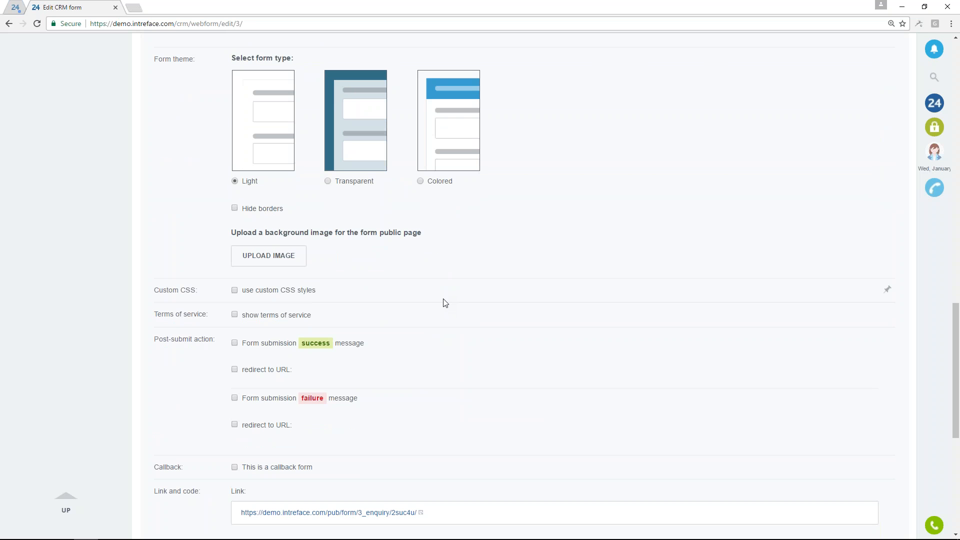
{"action": "scroll", "coordinate": [445, 303], "scroll_direction": "down", "scroll_amount": 1}
{"action": "scroll", "coordinate": [445, 303], "scroll_direction": "down", "scroll_amount": 3}
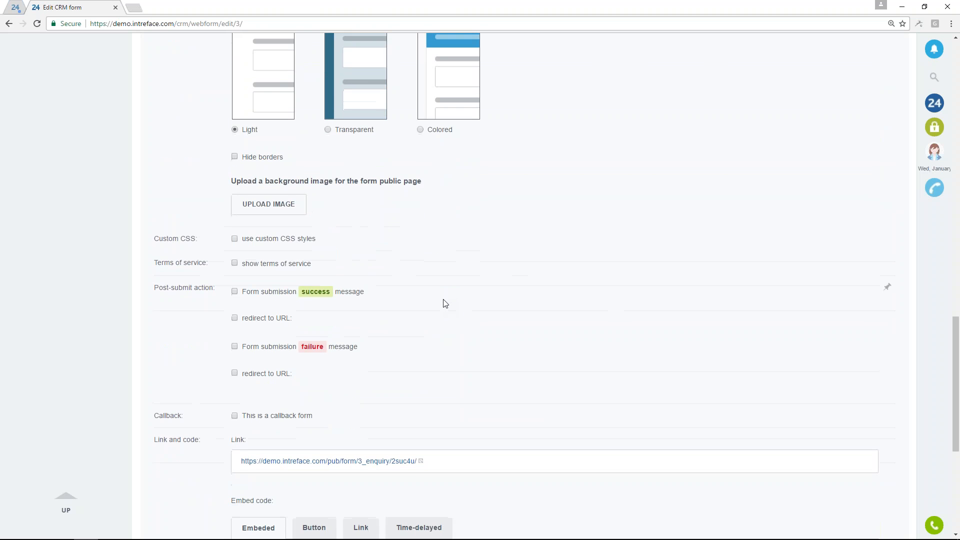
{"action": "scroll", "coordinate": [736, 332], "scroll_direction": "down", "scroll_amount": 4}
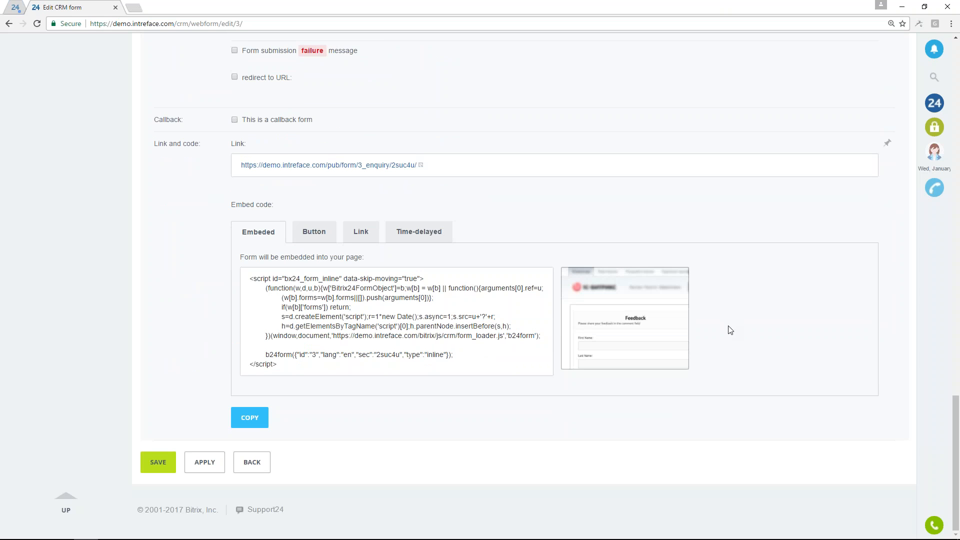
Step: Review the form's Button, Link and Time-delayed embed codes
{"action": "left_click", "coordinate": [314, 234]}
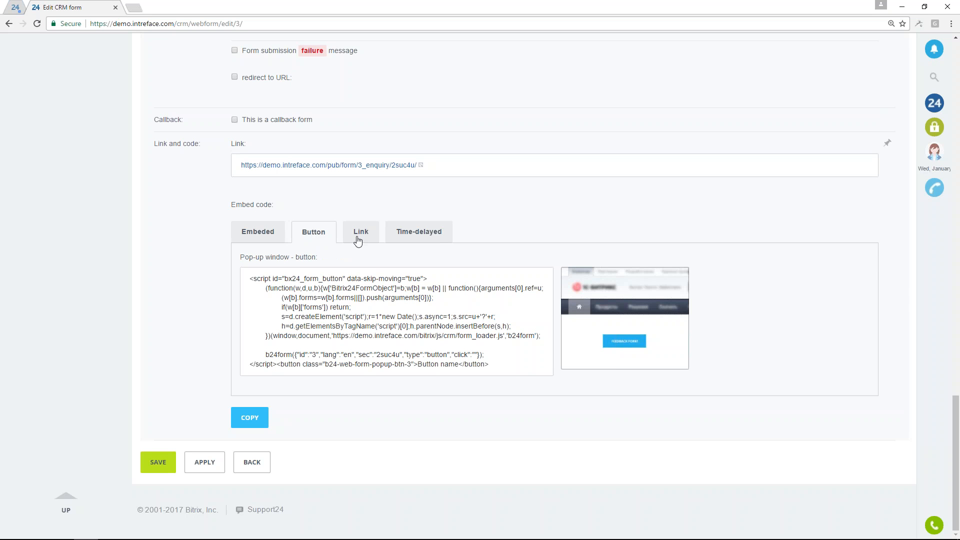
{"action": "left_click", "coordinate": [357, 238]}
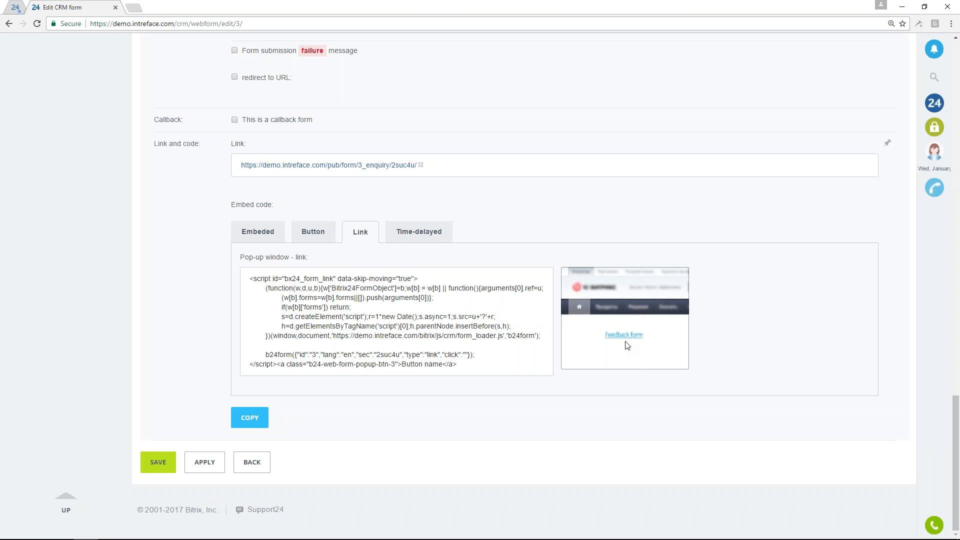
{"action": "left_click", "coordinate": [415, 234]}
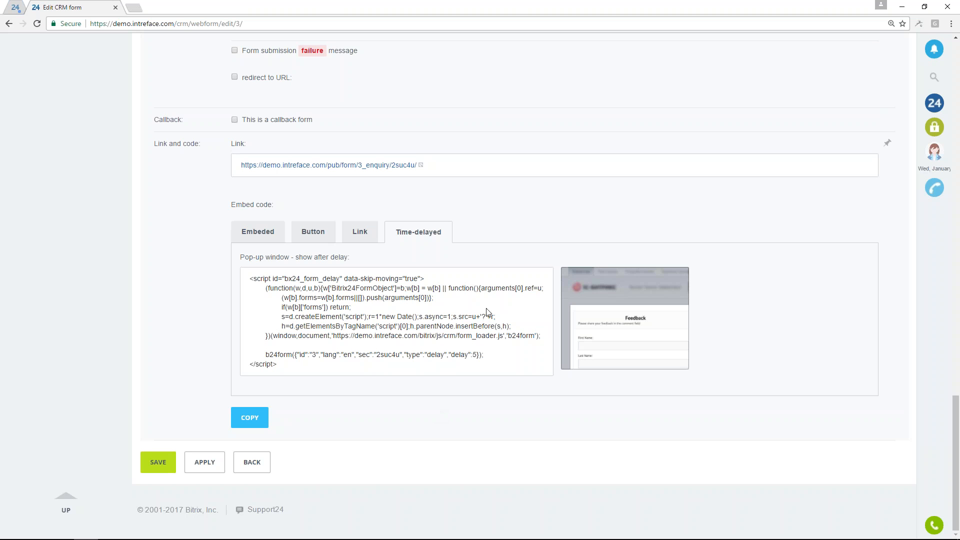
Step: Open the e-mail integration options and examine the mailbox status, CRM integration, unknown-sender lead creation, processing folders and connection parameters
{"action": "scroll", "coordinate": [500, 300], "scroll_direction": "up", "scroll_amount": 20}
{"action": "scroll", "coordinate": [503, 296], "scroll_direction": "up", "scroll_amount": 10}
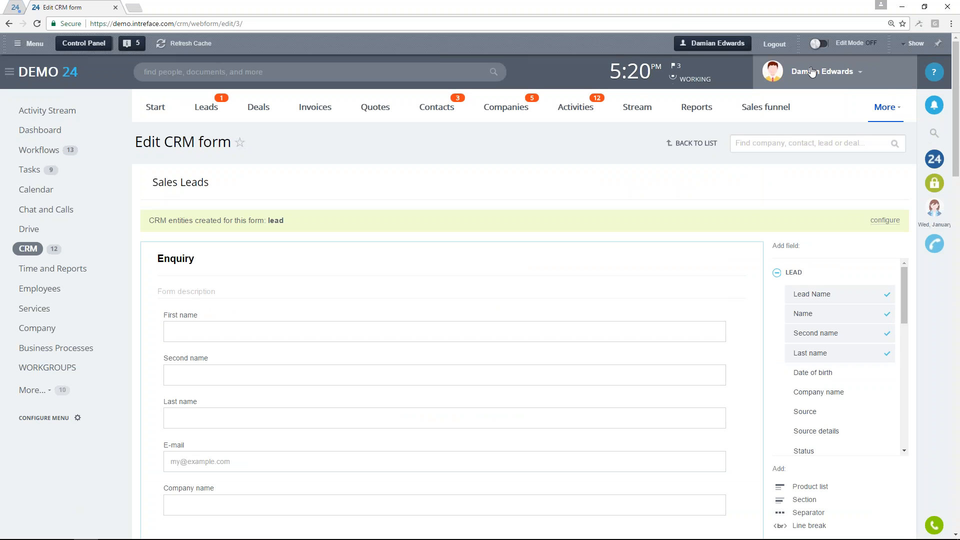
{"action": "left_click", "coordinate": [811, 72]}
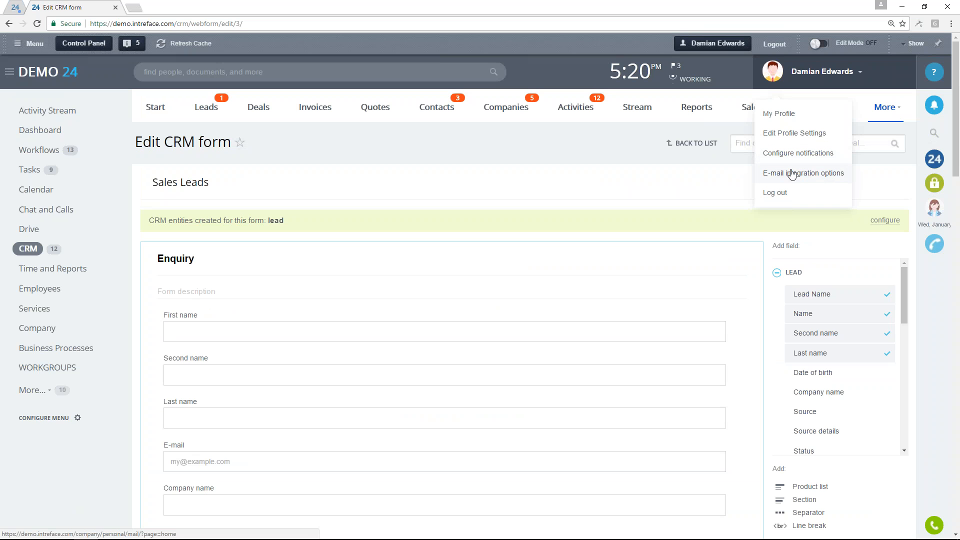
{"action": "left_click", "coordinate": [792, 173]}
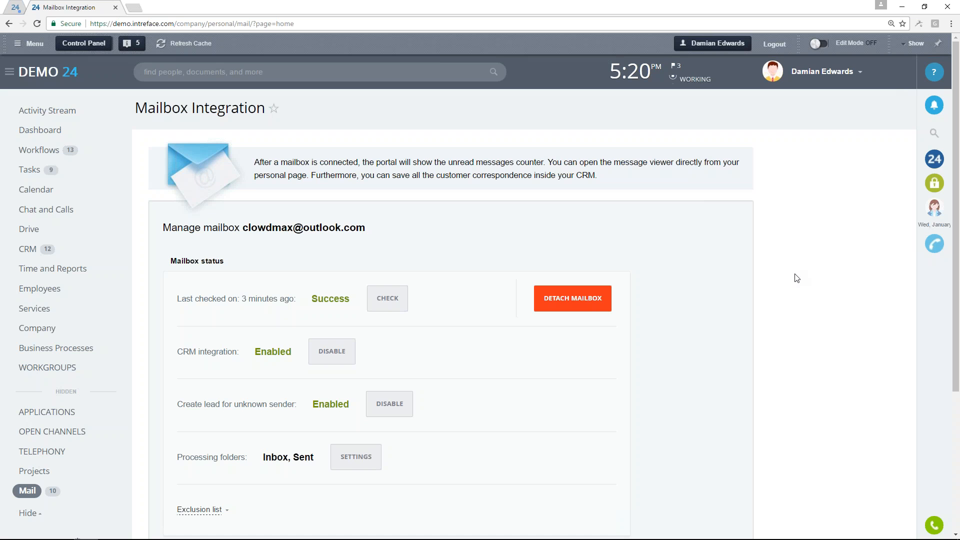
{"action": "scroll", "coordinate": [796, 278], "scroll_direction": "down", "scroll_amount": 1}
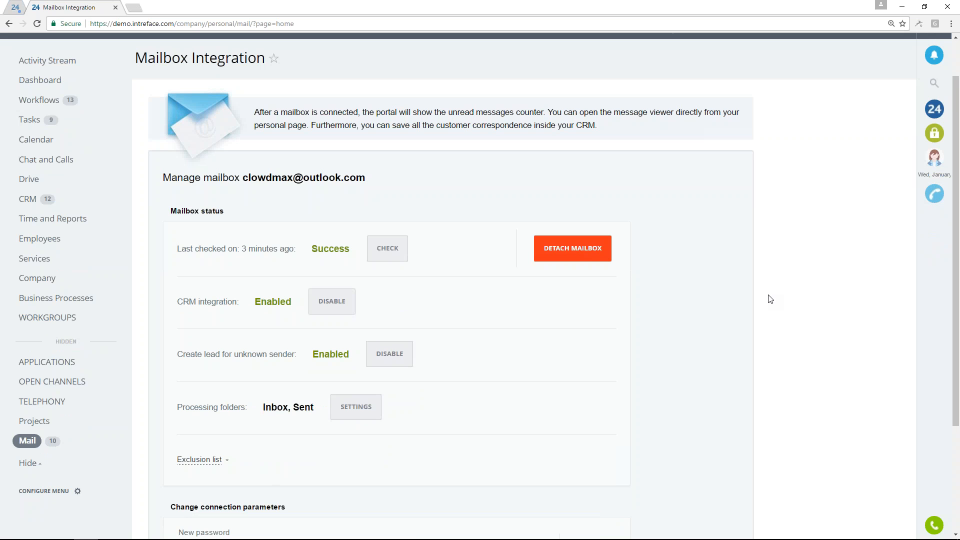
{"action": "scroll", "coordinate": [770, 298], "scroll_direction": "down", "scroll_amount": 1}
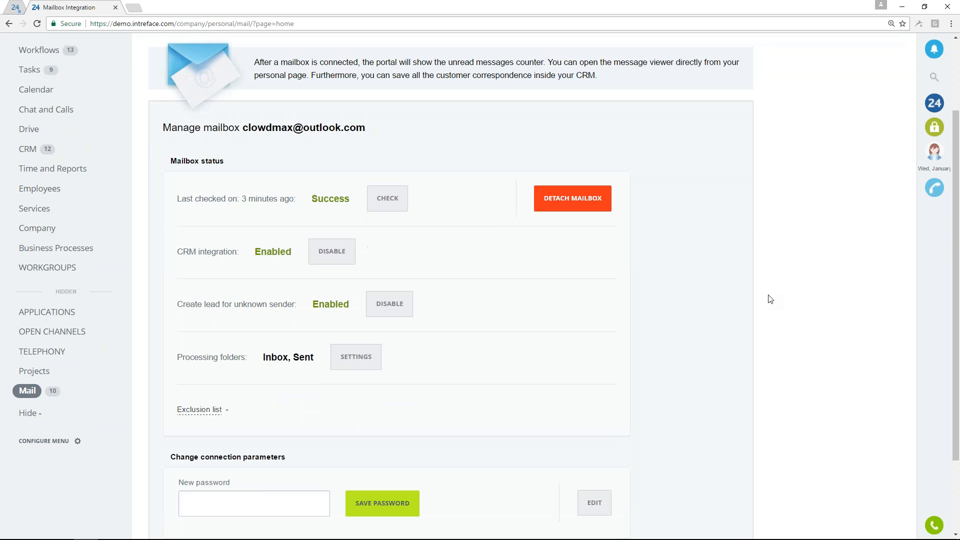
{"action": "scroll", "coordinate": [770, 299], "scroll_direction": "up", "scroll_amount": 2}
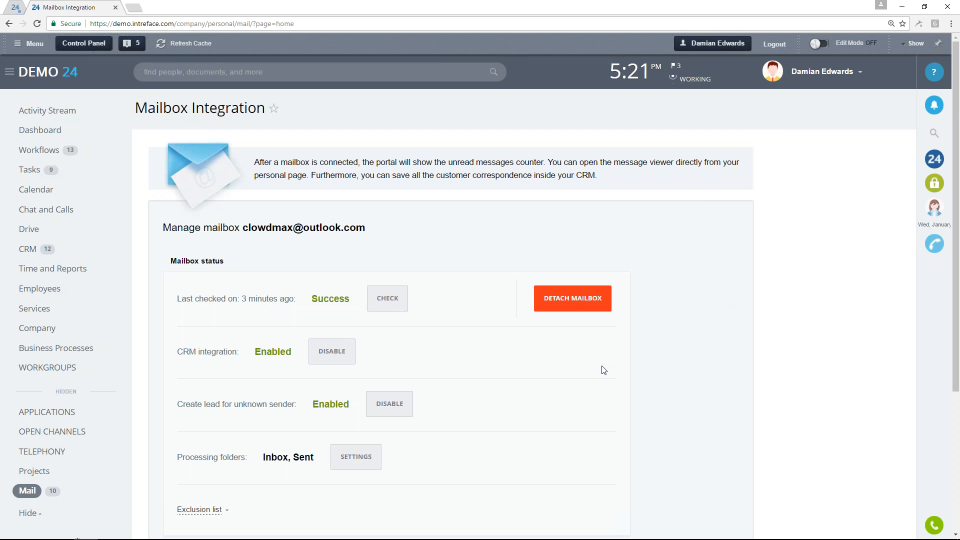
{"action": "scroll", "coordinate": [605, 370], "scroll_direction": "down", "scroll_amount": 2}
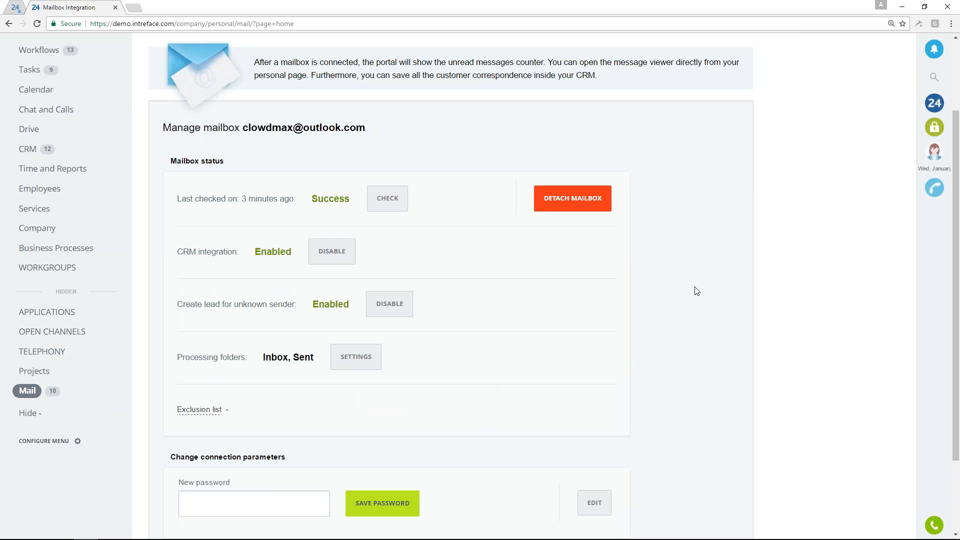
{"action": "scroll", "coordinate": [808, 350], "scroll_direction": "up", "scroll_amount": 2}
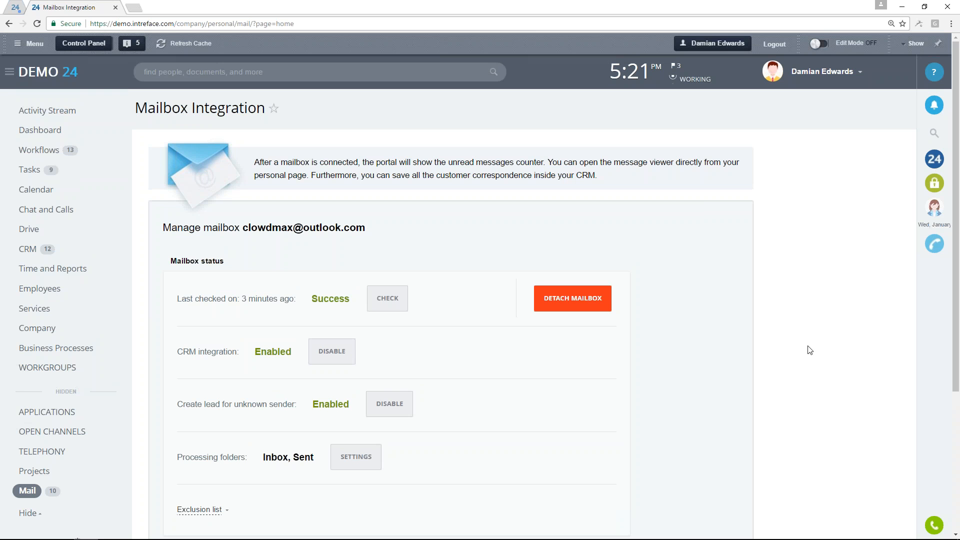
Step: Go to the Open Channels management page and look through the configured channels
{"action": "left_click", "coordinate": [27, 249]}
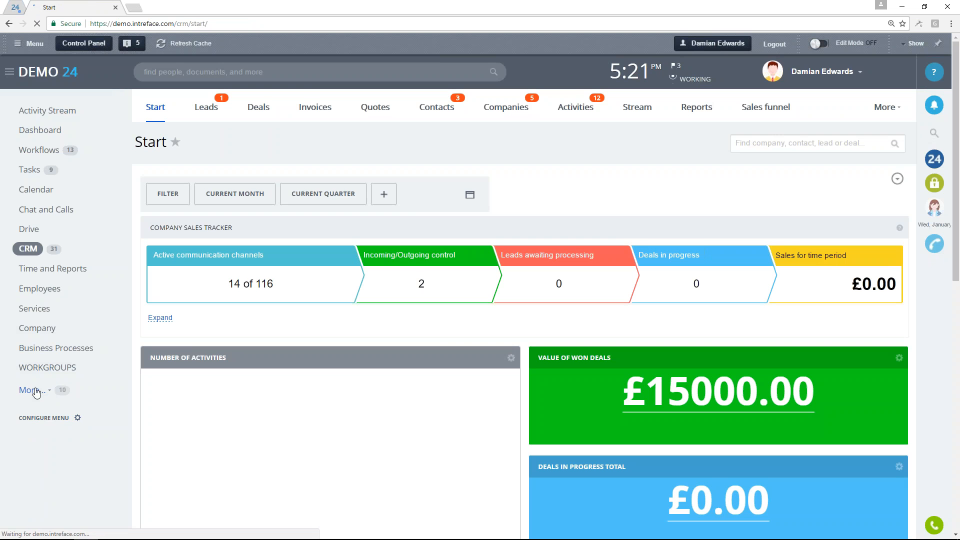
{"action": "left_click", "coordinate": [28, 390]}
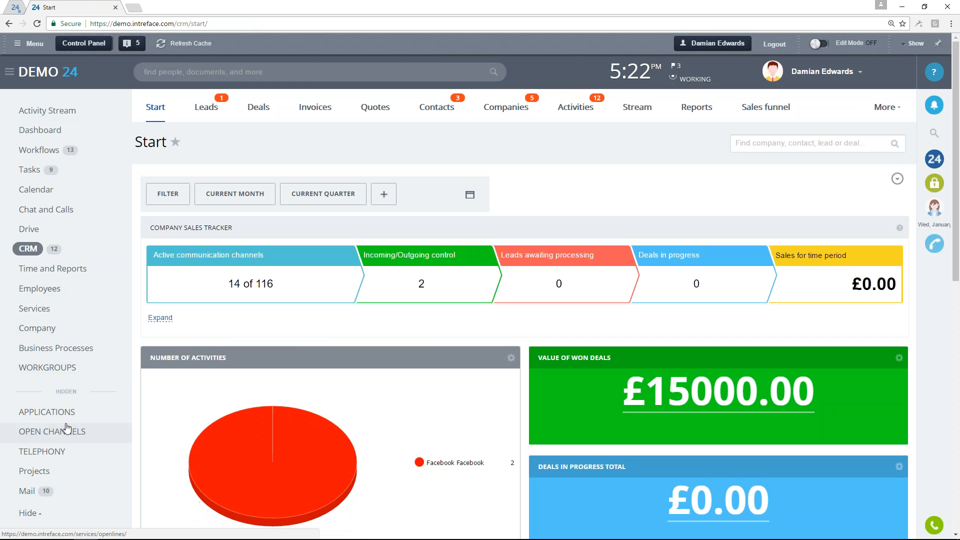
{"action": "left_click", "coordinate": [34, 433]}
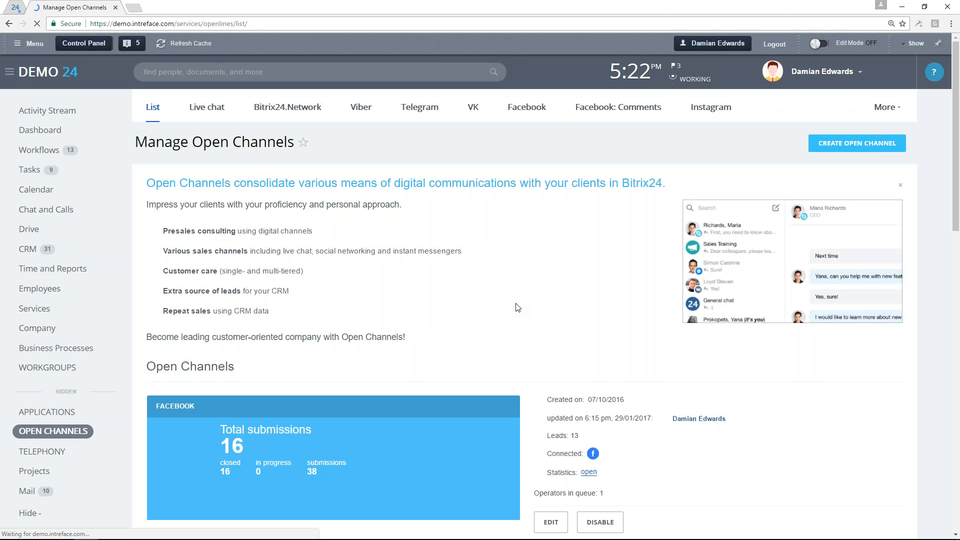
{"action": "scroll", "coordinate": [760, 388], "scroll_direction": "down", "scroll_amount": 3}
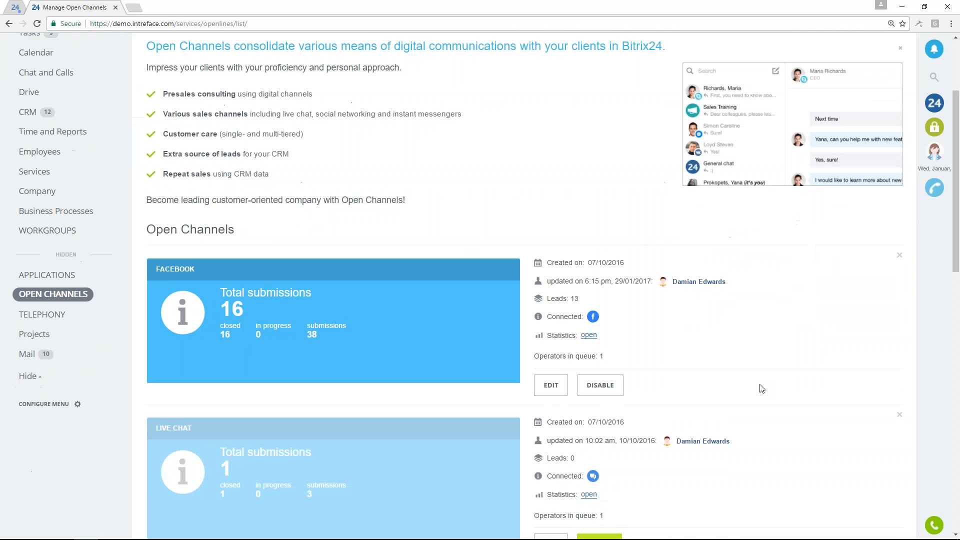
{"action": "scroll", "coordinate": [760, 388], "scroll_direction": "up", "scroll_amount": 2}
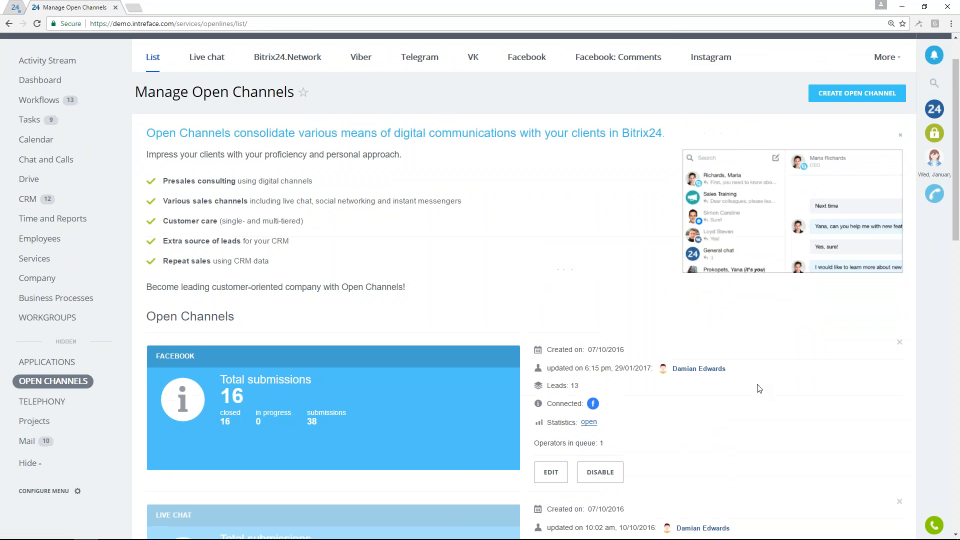
Step: Examine the Facebook connector and its Open Channel preferences
{"action": "left_click", "coordinate": [526, 56]}
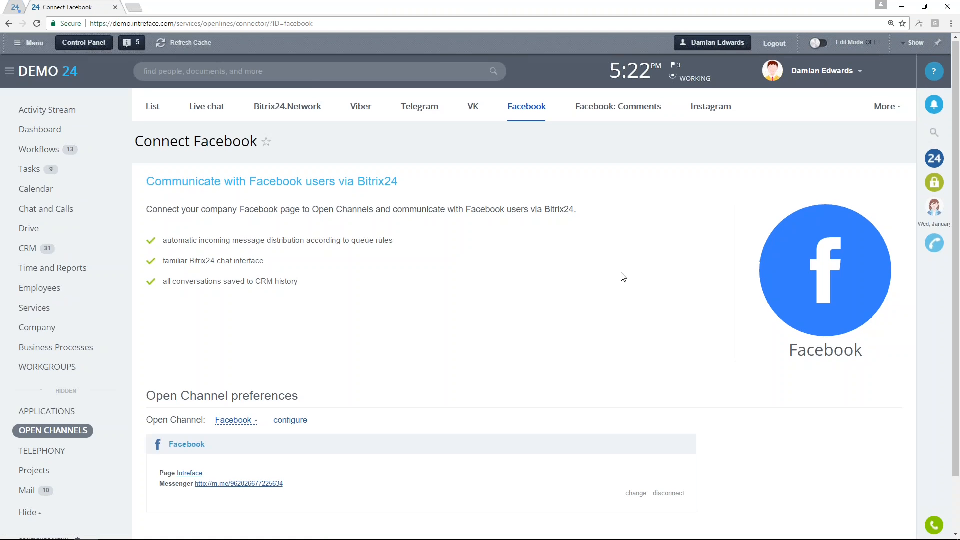
{"action": "scroll", "coordinate": [623, 277], "scroll_direction": "down", "scroll_amount": 2}
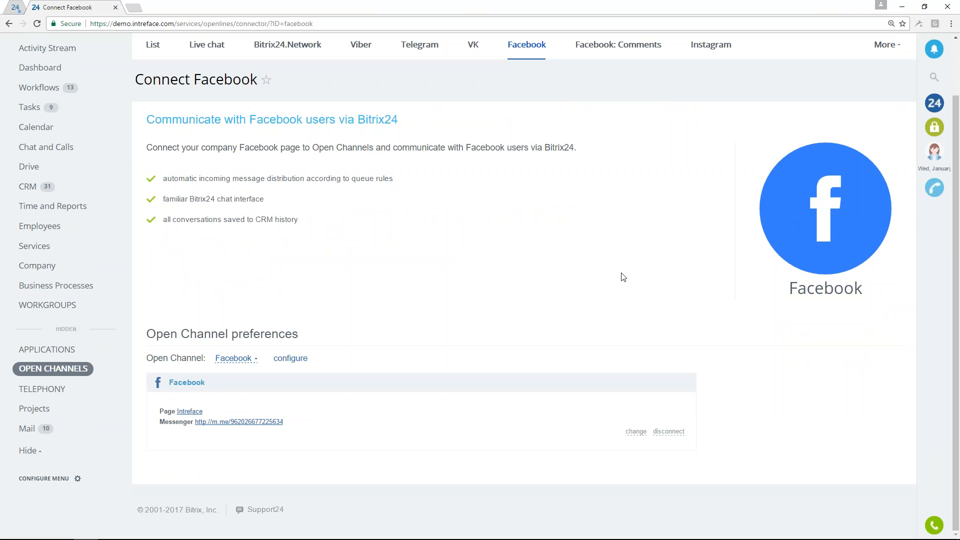
{"action": "scroll", "coordinate": [622, 277], "scroll_direction": "up", "scroll_amount": 2}
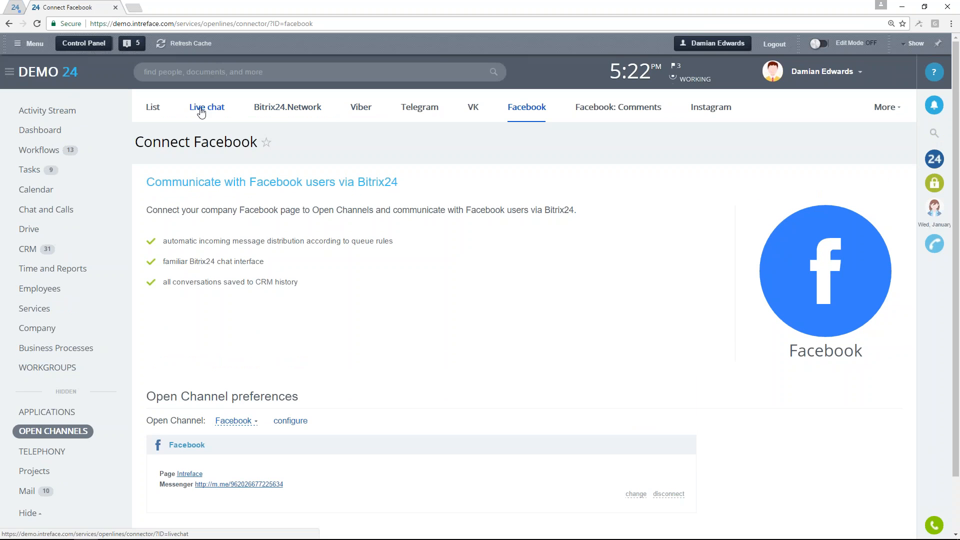
Step: Open the Instagram connector and start connecting Instagram to the Facebook open channel
{"action": "left_click", "coordinate": [716, 108]}
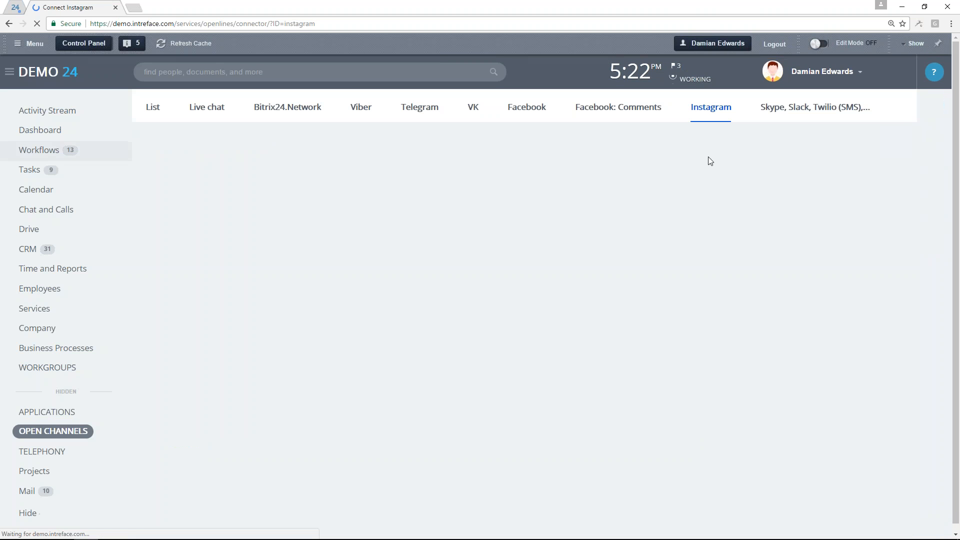
{"action": "scroll", "coordinate": [364, 395], "scroll_direction": "down", "scroll_amount": 1}
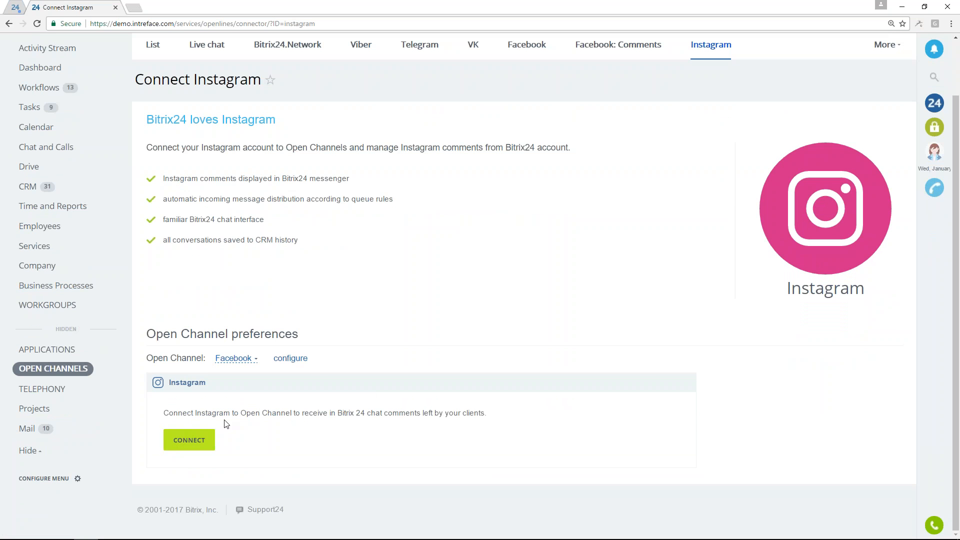
{"action": "left_click", "coordinate": [211, 440]}
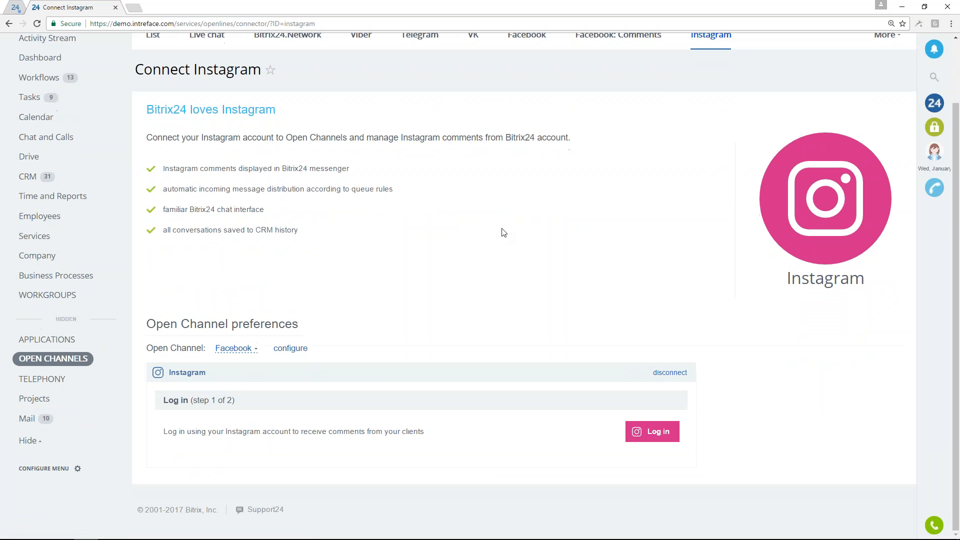
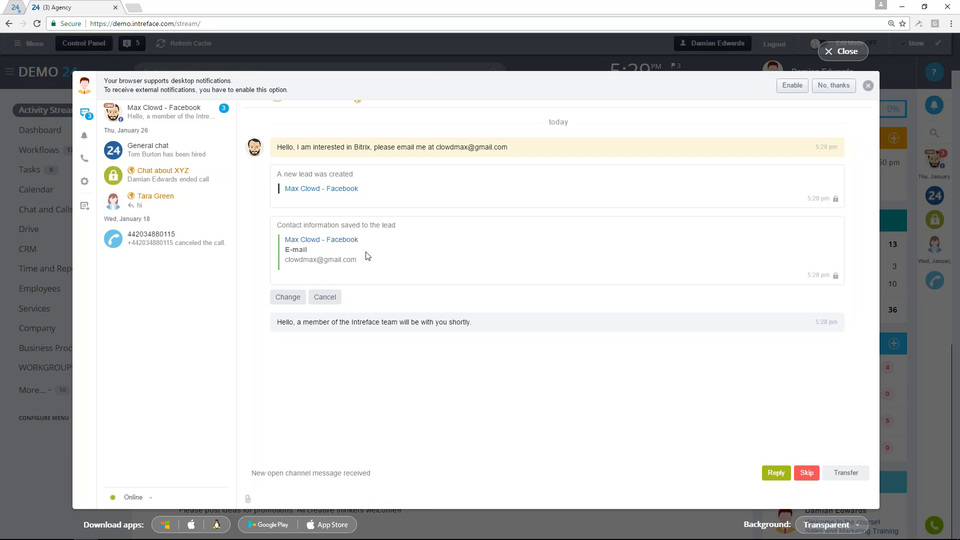
Step: Accept the incoming Facebook enquiry chat and send the reply "Hi. Thanks. We will send details by email"
{"action": "left_click_drag", "start_coordinate": [436, 147], "coordinate": [511, 151]}
{"action": "left_click", "coordinate": [529, 150]}
{"action": "left_click", "coordinate": [775, 473]}
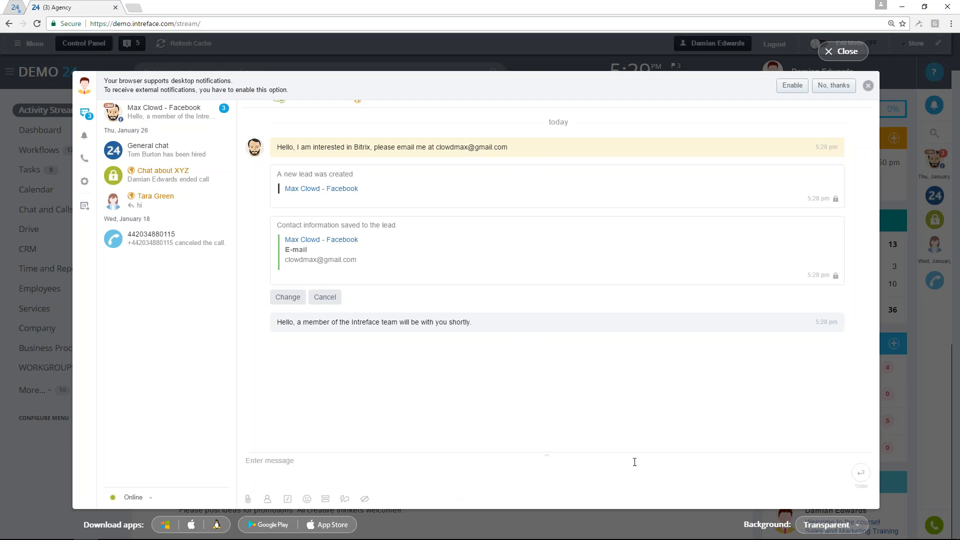
{"action": "left_click", "coordinate": [363, 460]}
{"action": "type", "text": "Hi. Thabnks"}
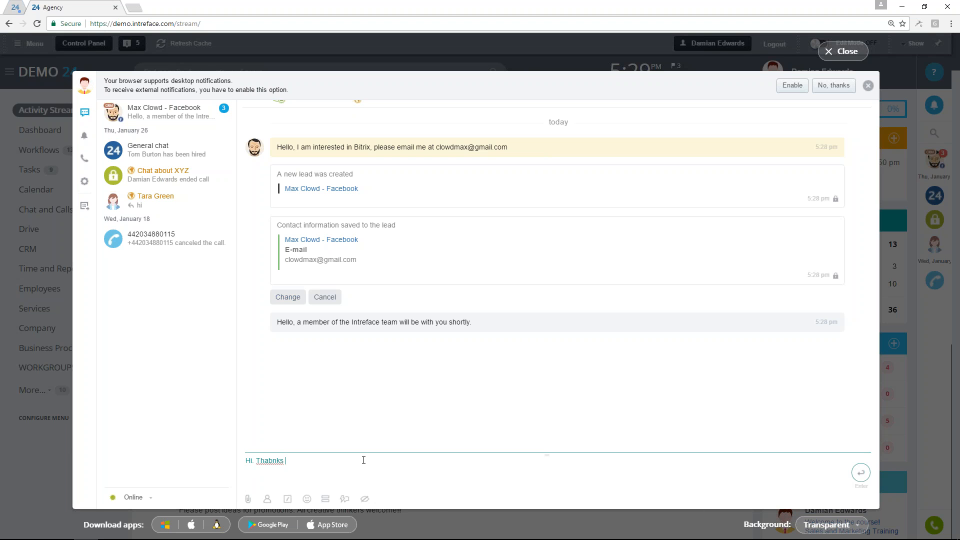
{"action": "key", "text": "BackSpace"}
{"action": "key", "text": "BackSpace"}
{"action": "key", "text": "BackSpace"}
{"action": "key", "text": "BackSpace"}
{"action": "key", "text": "BackSpace"}
{"action": "type", "text": "nks. We will send details by email"}
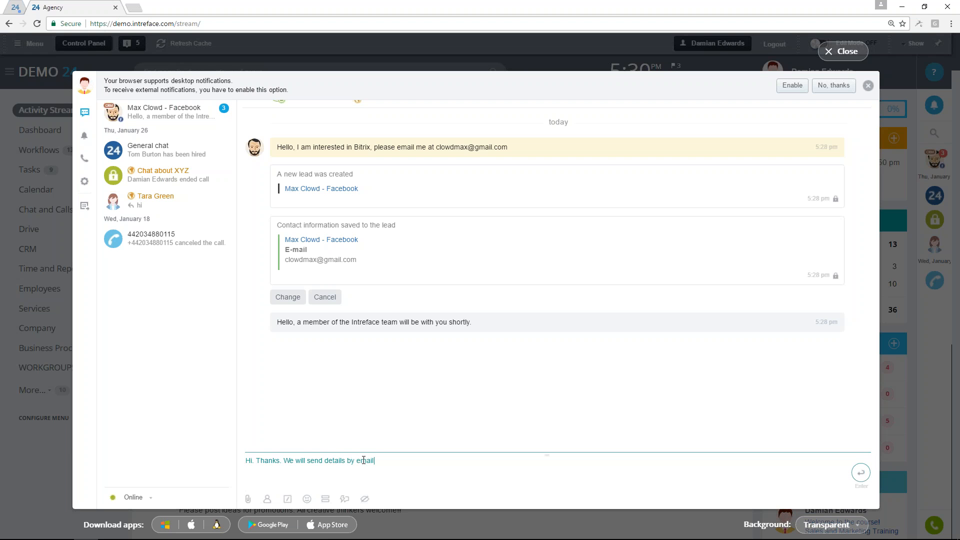
{"action": "left_click", "coordinate": [861, 474]}
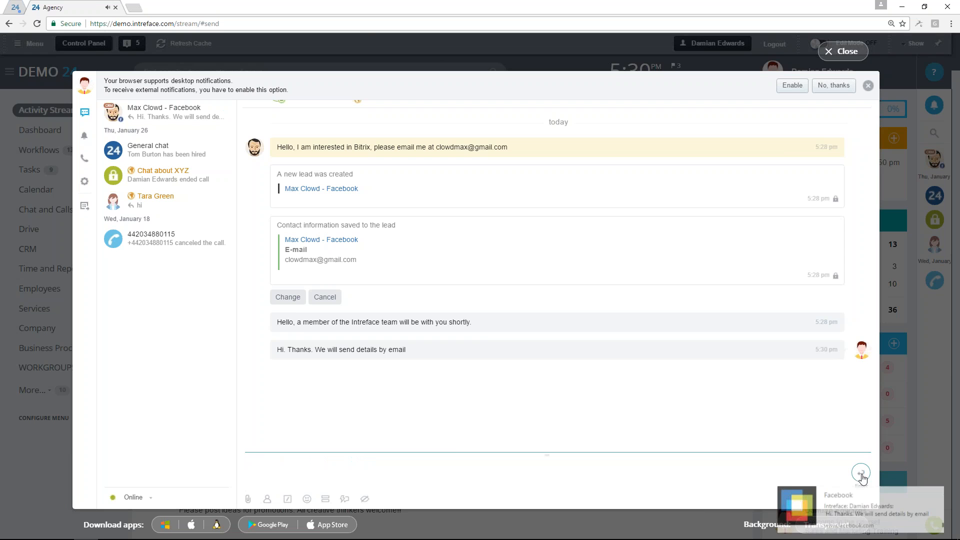
Step: Switch to the Intreface Facebook page, dismiss the message notification and check the reply in the customer's chat
{"action": "key", "text": "alt+Tab"}
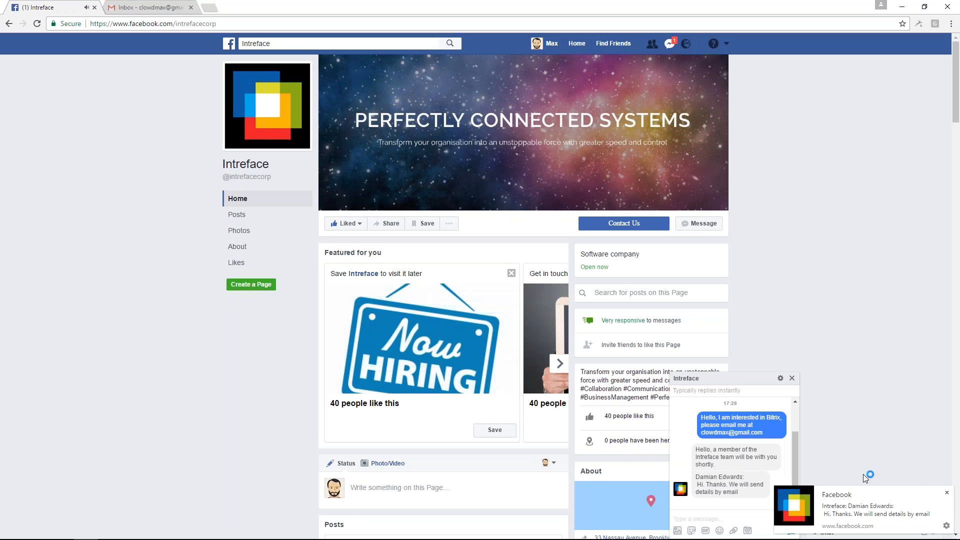
{"action": "left_click", "coordinate": [946, 492]}
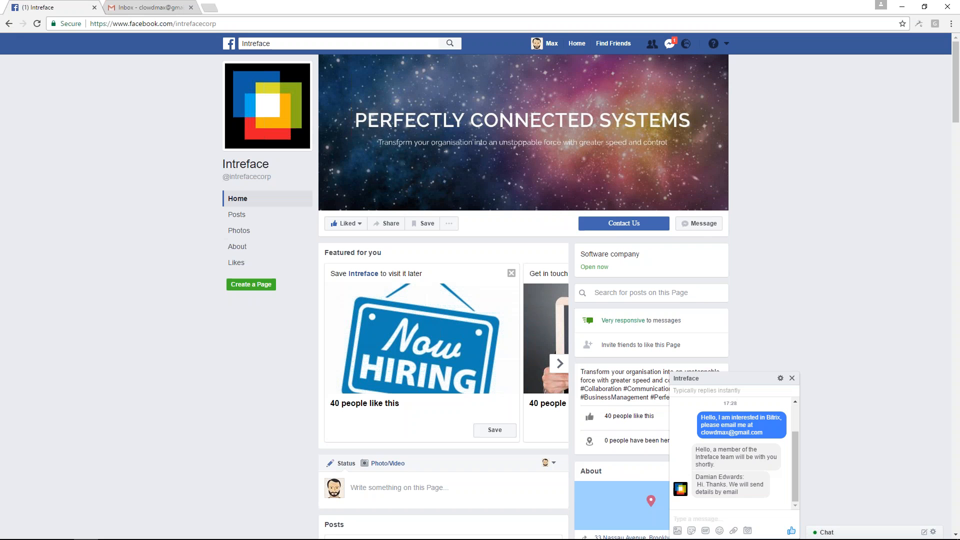
Step: Switch back to Bitrix24, open the new lead linked in the Facebook chat and set its status to Valuing Opportunity
{"action": "mouse_move", "coordinate": [650, 539]}
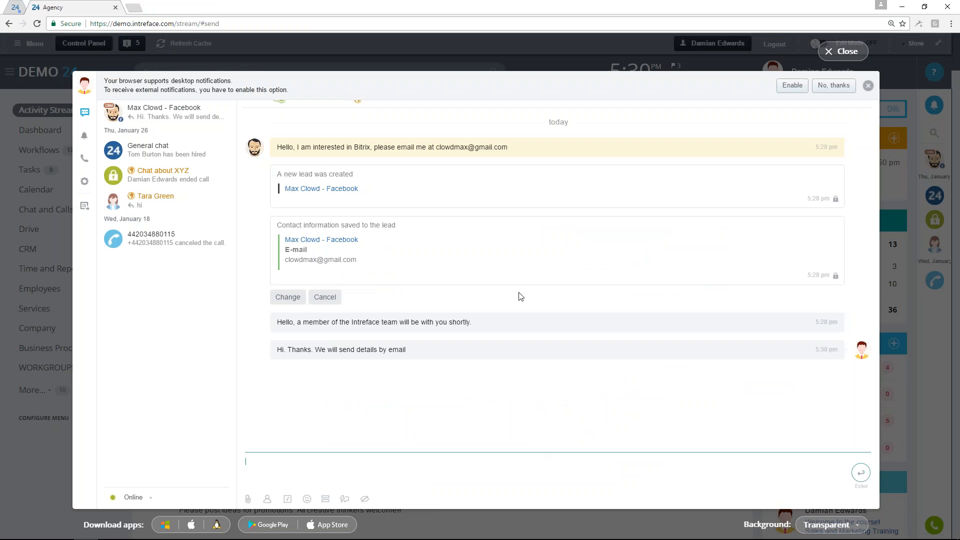
{"action": "left_click", "coordinate": [317, 193]}
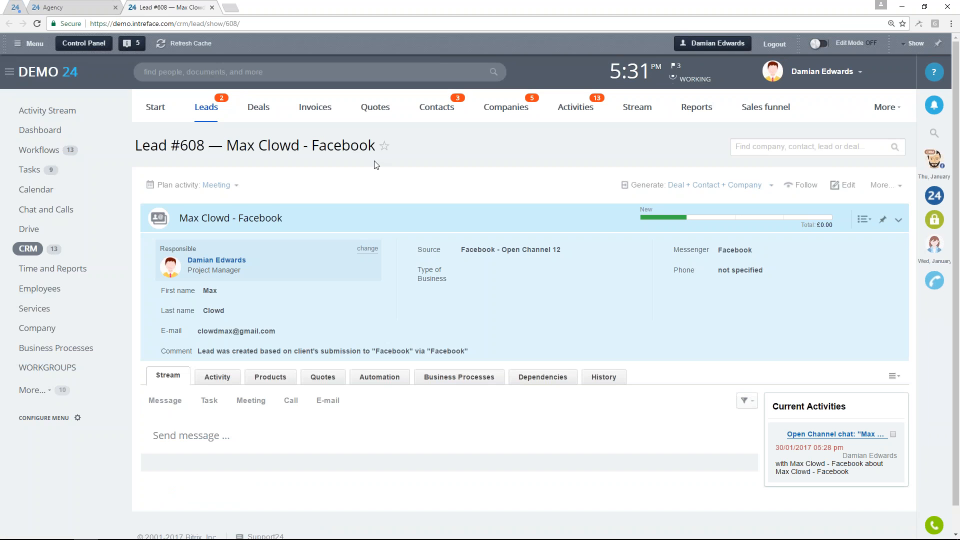
{"action": "left_click", "coordinate": [703, 218]}
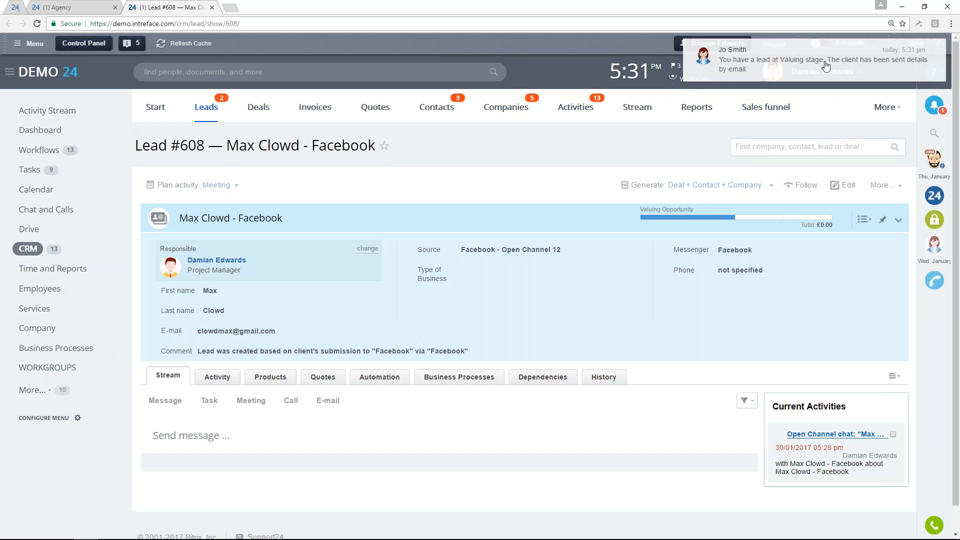
Step: Read the latest notification about the lead's Valuing stage, close the notifications and switch to the customer's Gmail inbox
{"action": "left_click", "coordinate": [934, 105]}
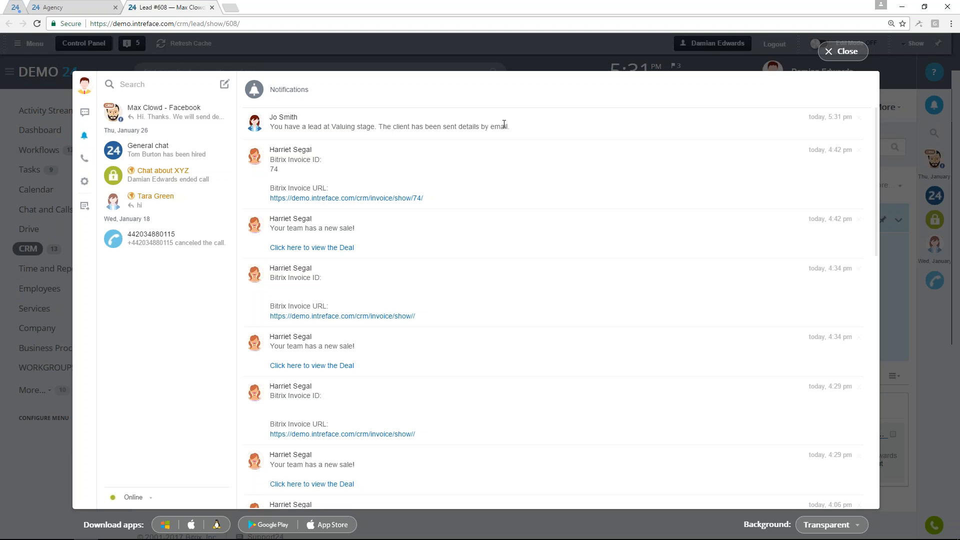
{"action": "left_click", "coordinate": [850, 52]}
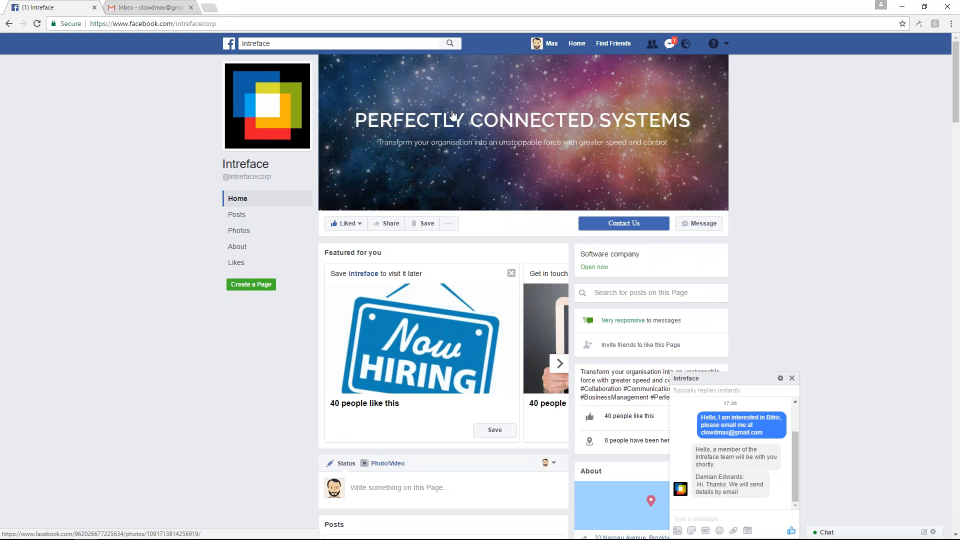
{"action": "left_click", "coordinate": [154, 8]}
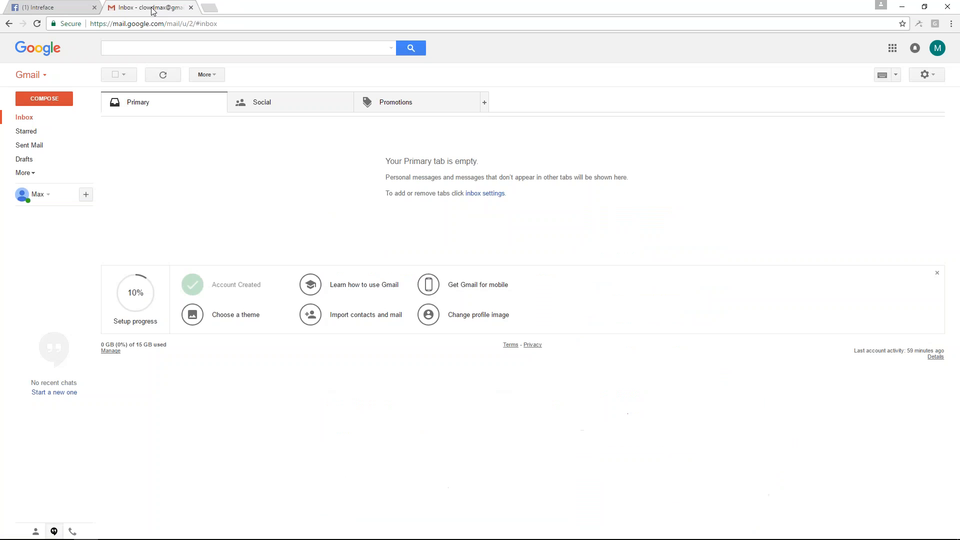
Step: Refresh the customer's inbox, open the Enquiry e-mail and send the reply "I'd like a demo"
{"action": "left_click", "coordinate": [163, 75]}
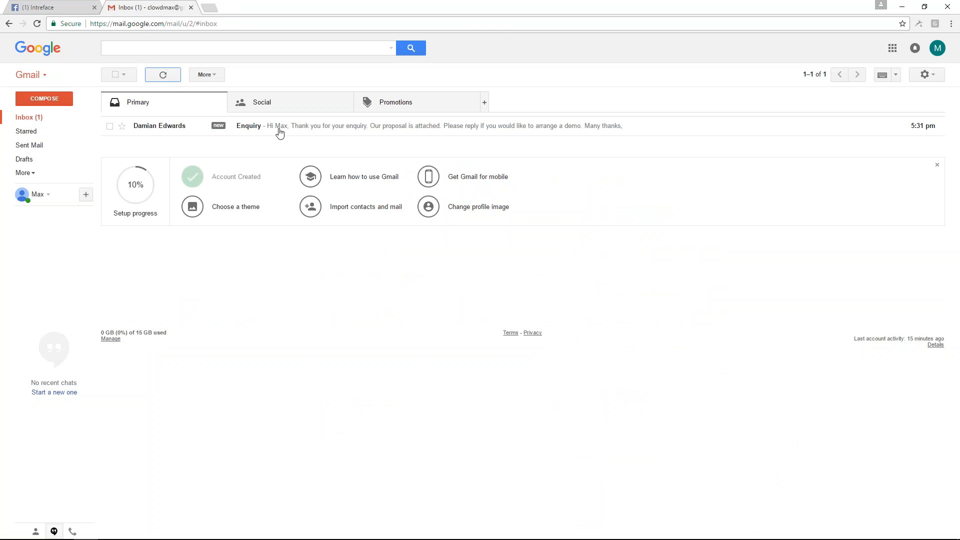
{"action": "left_click", "coordinate": [315, 131]}
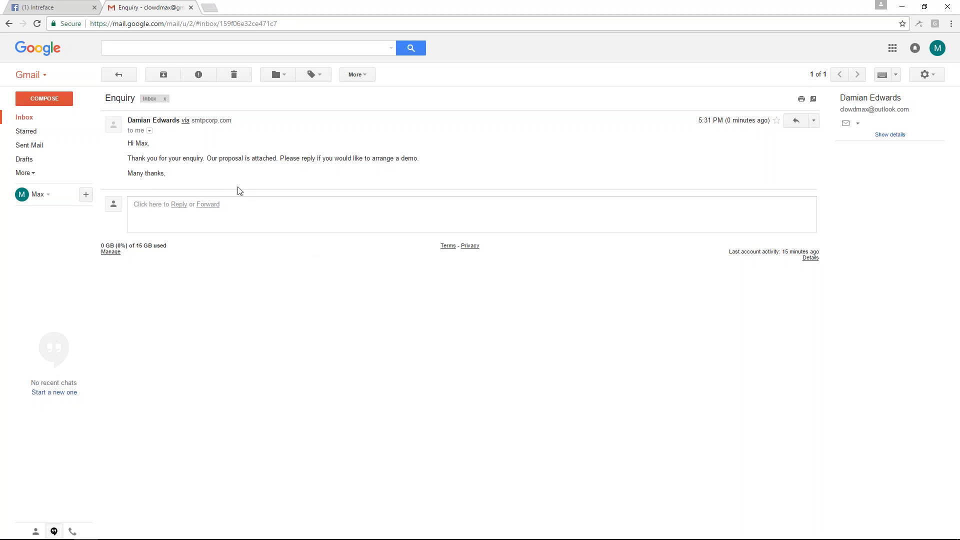
{"action": "left_click", "coordinate": [795, 121]}
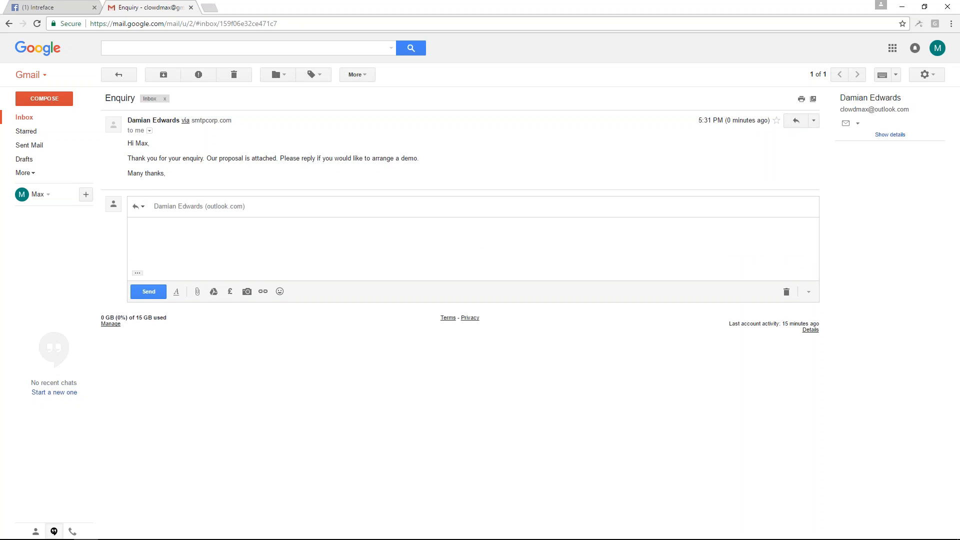
{"action": "key", "text": "Caps_Lock"}
{"action": "type", "text": "I"}
{"action": "key", "text": "Caps_Lock"}
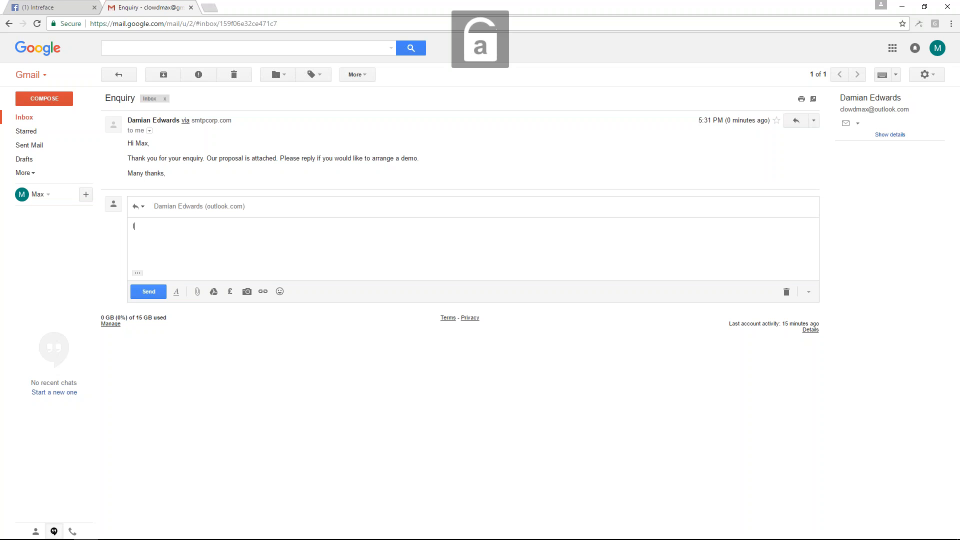
{"action": "type", "text": "'d like a demo"}
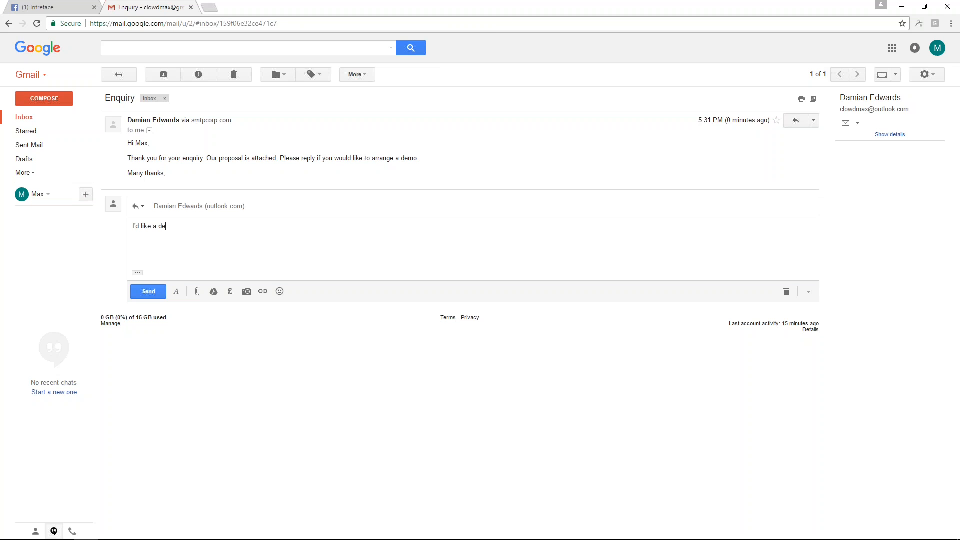
{"action": "left_click", "coordinate": [150, 292]}
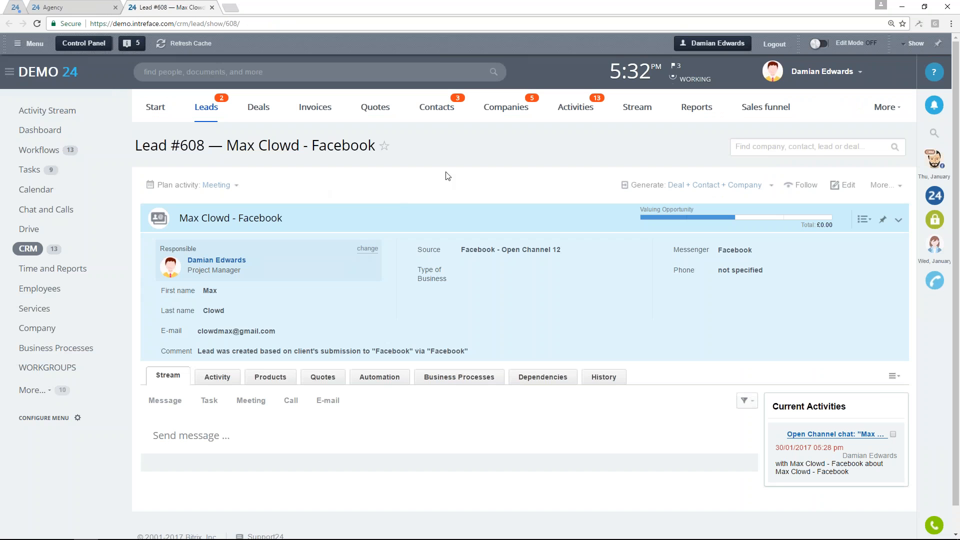
Step: In Bitrix24, open the Facebook lead's automation rule configuration and review the trigger types for Valuing Opportunity and the rule types for New
{"action": "left_click", "coordinate": [381, 379]}
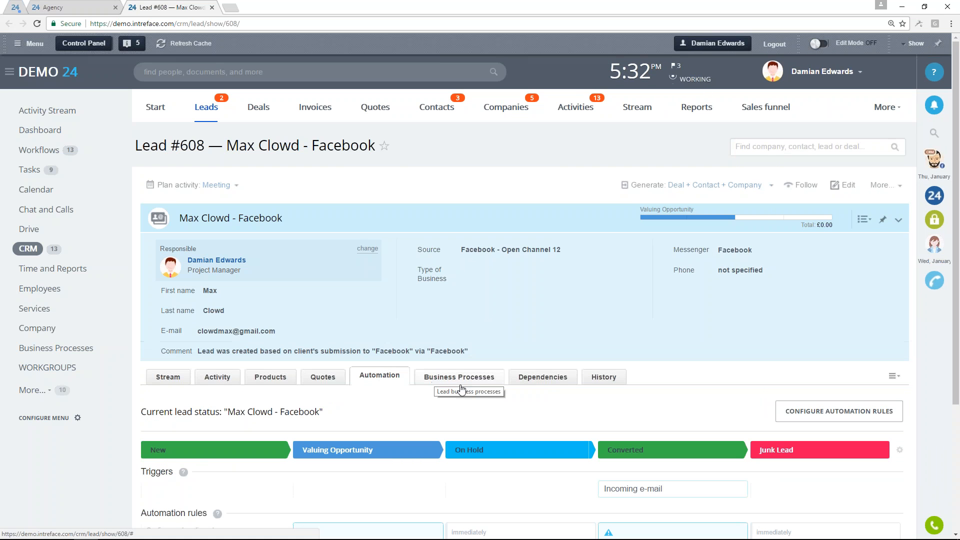
{"action": "scroll", "coordinate": [460, 388], "scroll_direction": "down", "scroll_amount": 3}
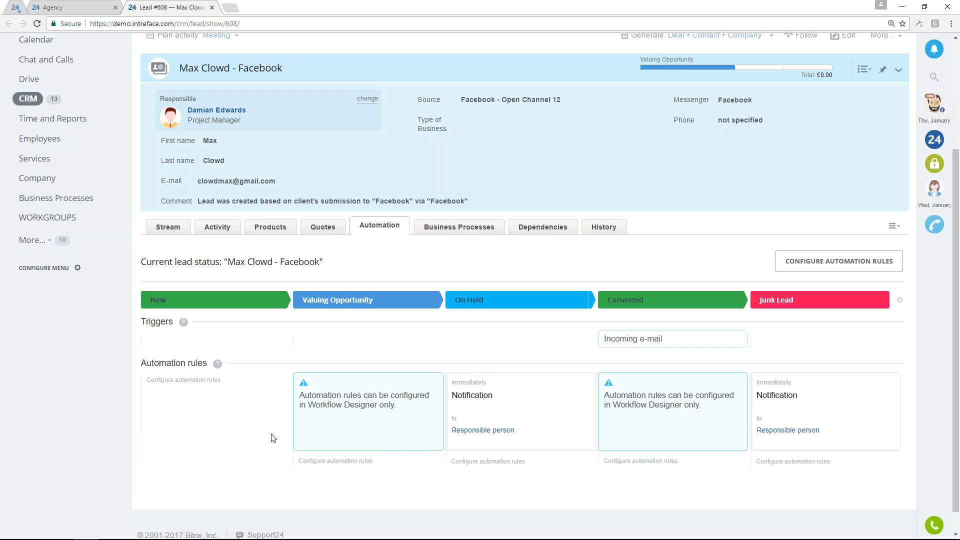
{"action": "left_click", "coordinate": [824, 266]}
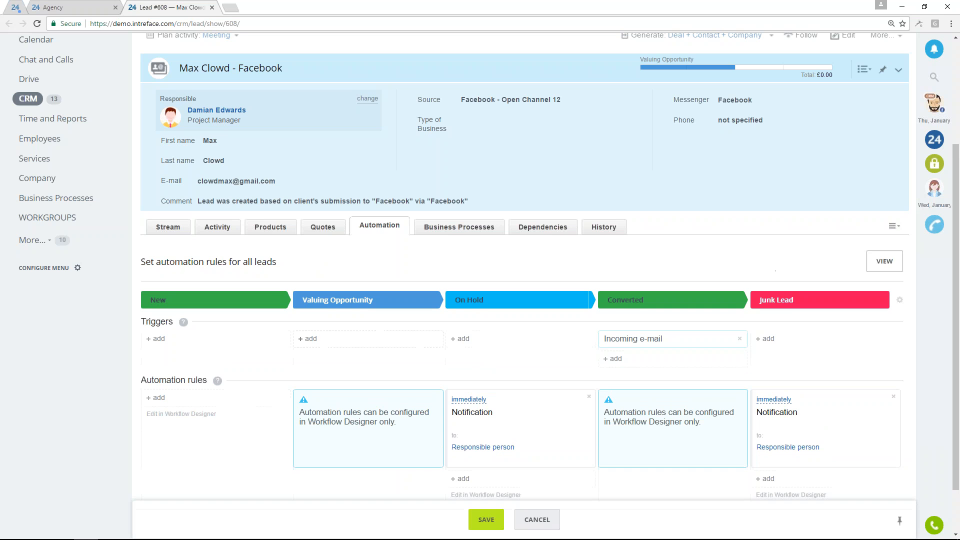
{"action": "left_click", "coordinate": [311, 339]}
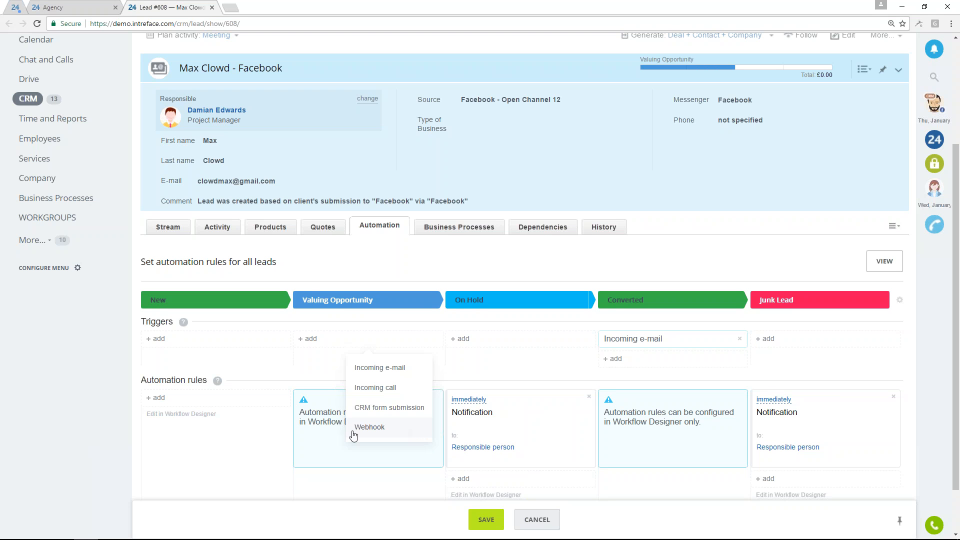
{"action": "left_click", "coordinate": [230, 432]}
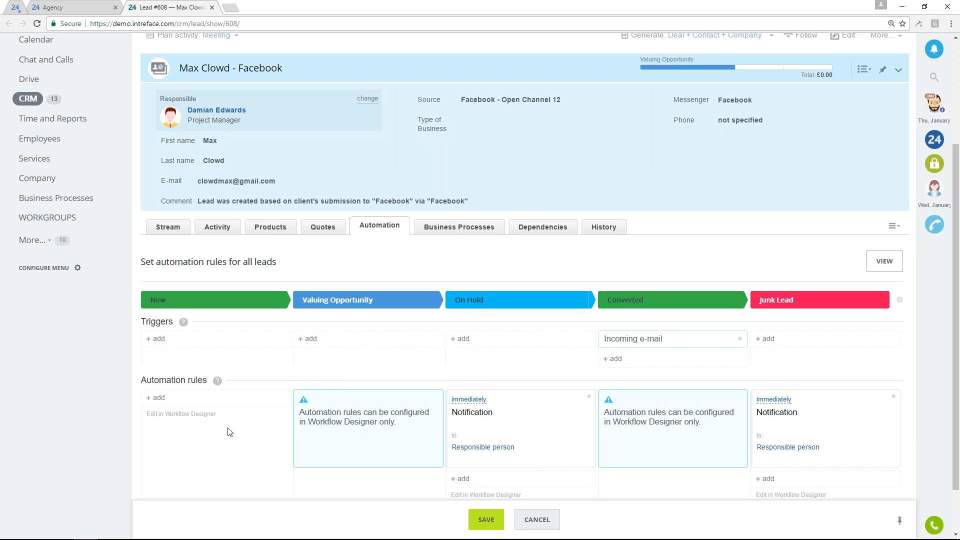
{"action": "left_click", "coordinate": [195, 399]}
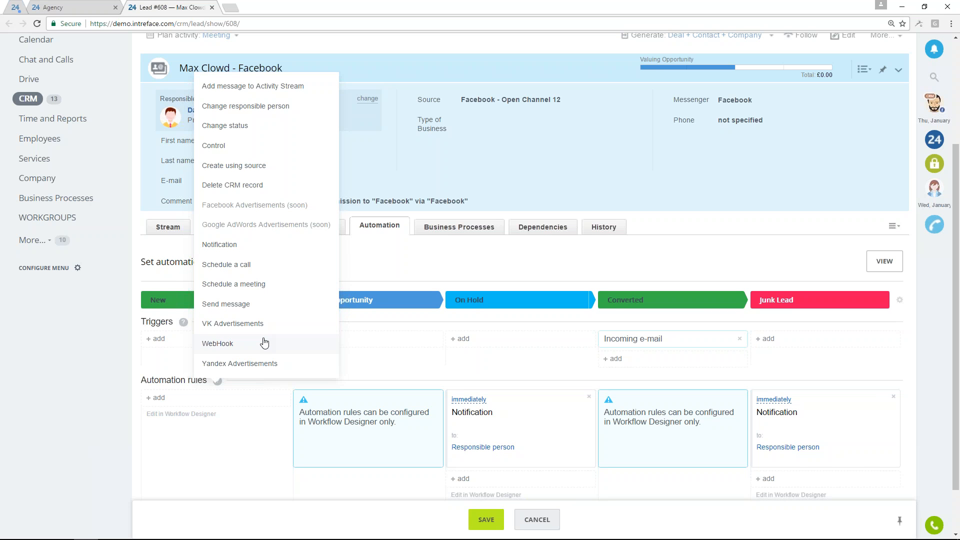
{"action": "left_click", "coordinate": [239, 442]}
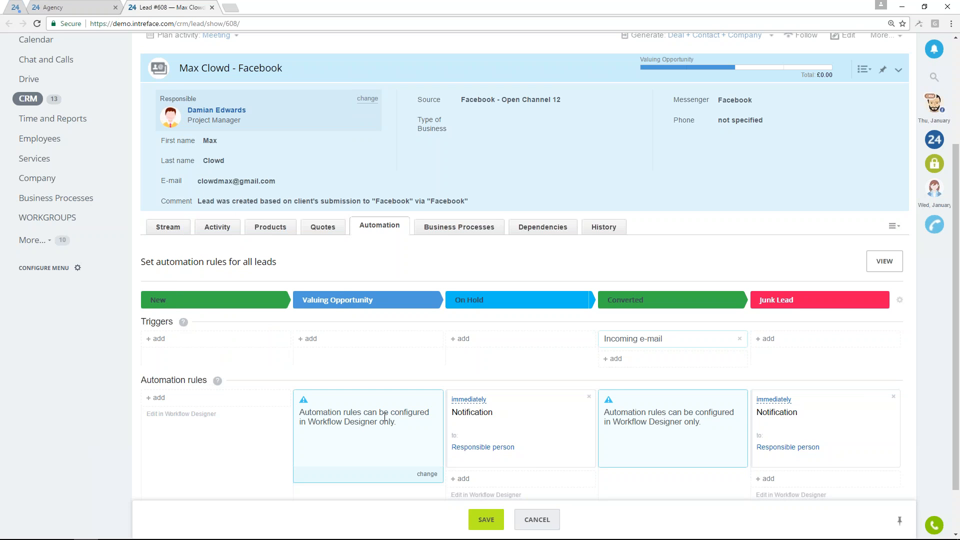
Step: Examine the Valuing Opportunity automation rules in Workflow Designer and return to the Facebook lead
{"action": "scroll", "coordinate": [387, 422], "scroll_direction": "down", "scroll_amount": 1}
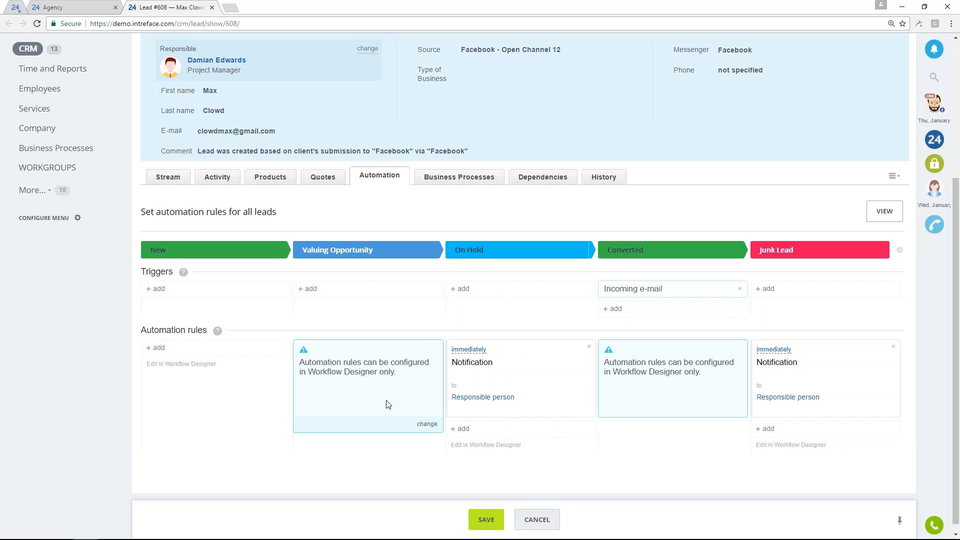
{"action": "left_click", "coordinate": [427, 424]}
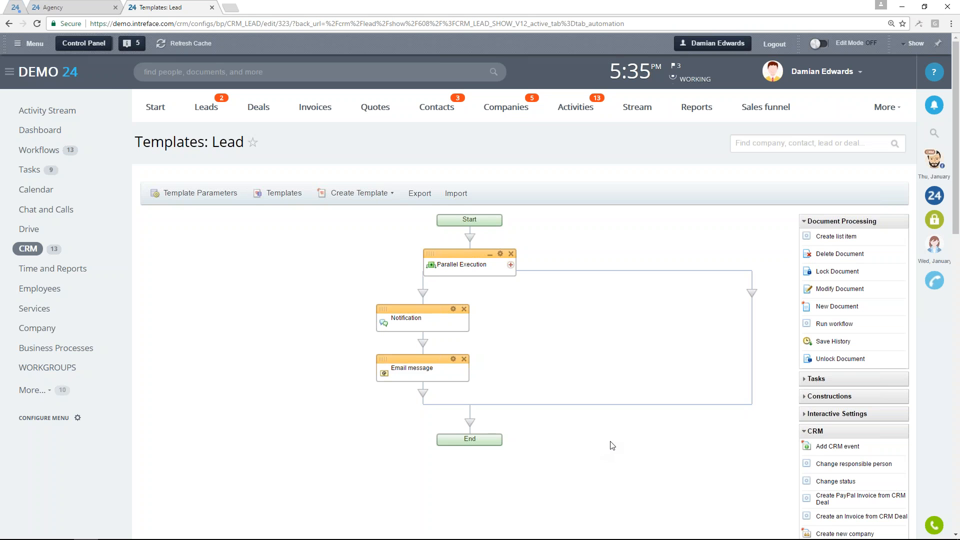
{"action": "scroll", "coordinate": [611, 446], "scroll_direction": "down", "scroll_amount": 3}
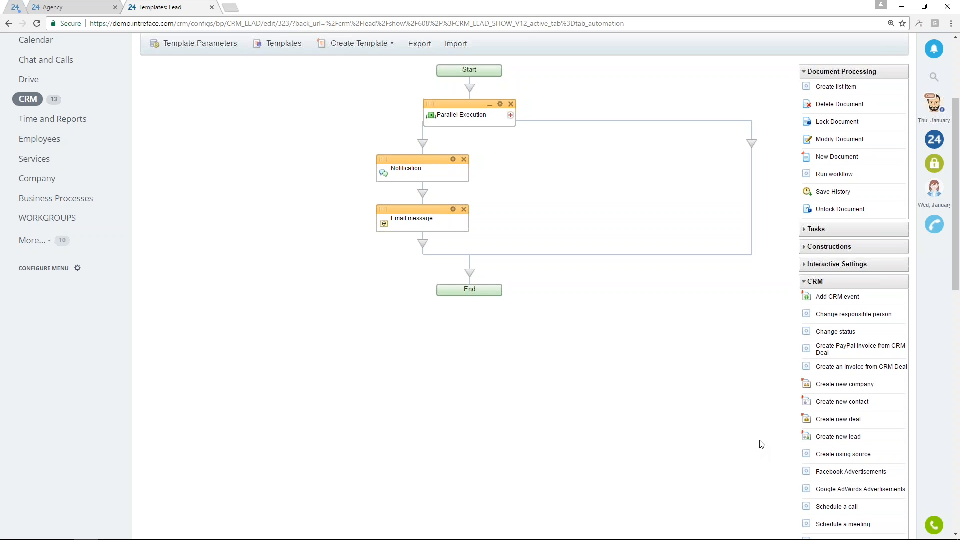
{"action": "scroll", "coordinate": [755, 445], "scroll_direction": "up", "scroll_amount": 3}
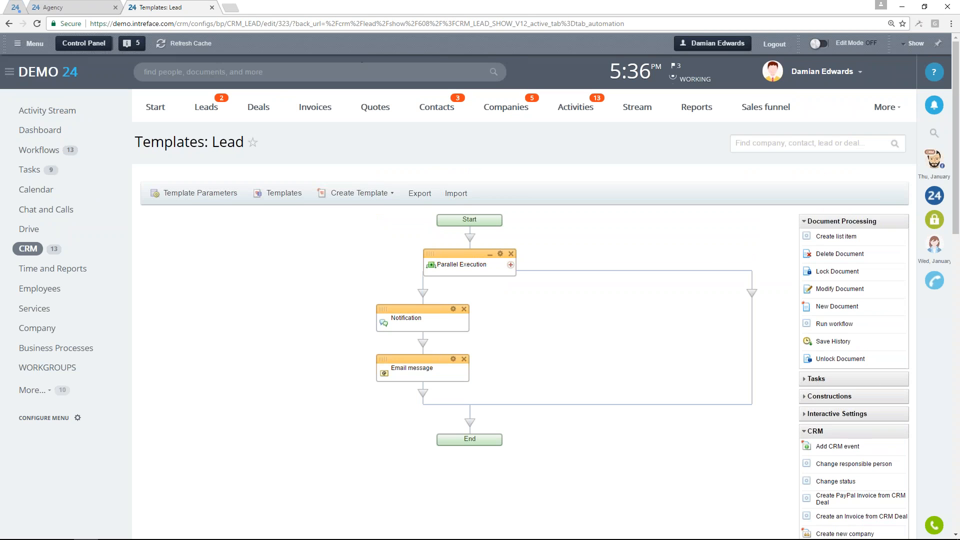
{"action": "right_click", "coordinate": [9, 24]}
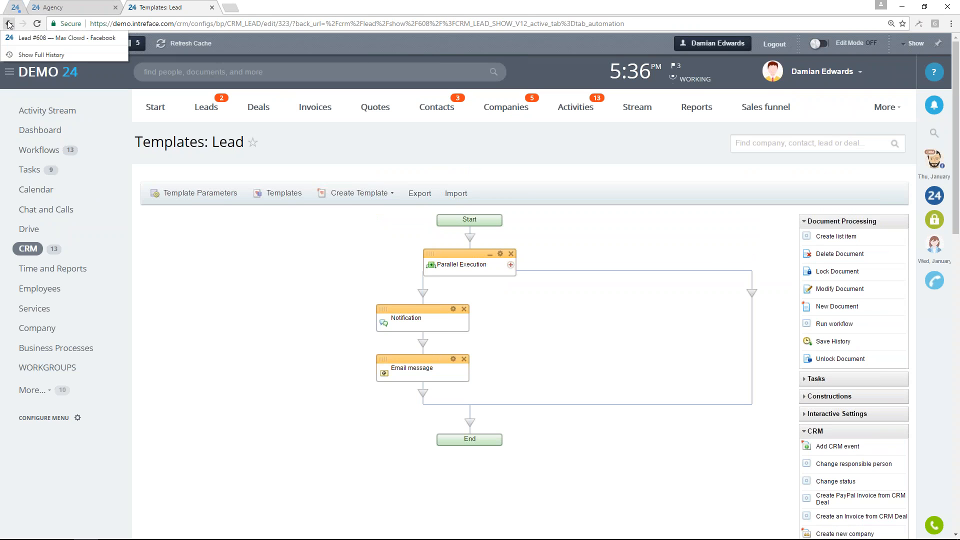
{"action": "left_click", "coordinate": [20, 38]}
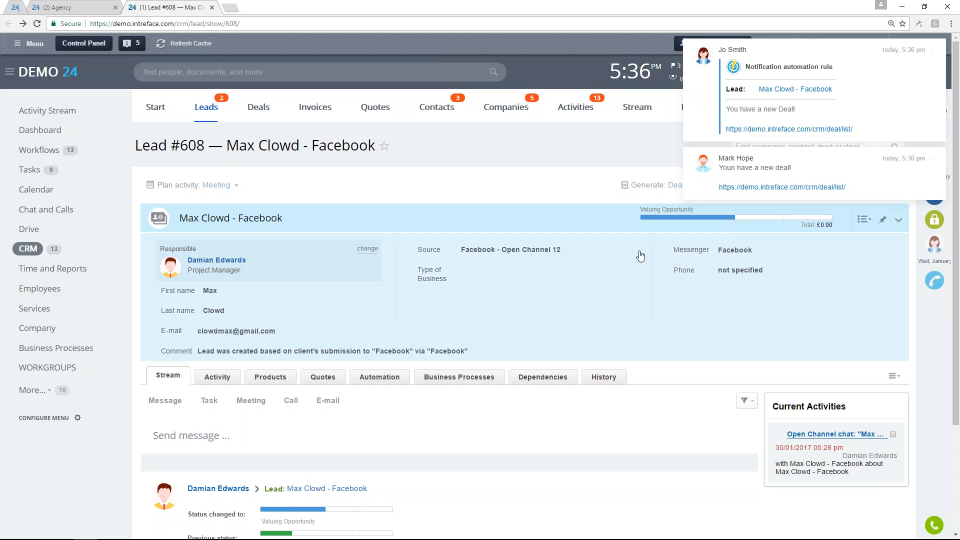
Step: Check the lead's automation overview and reload the lead to refresh its status
{"action": "scroll", "coordinate": [640, 255], "scroll_direction": "down", "scroll_amount": 1}
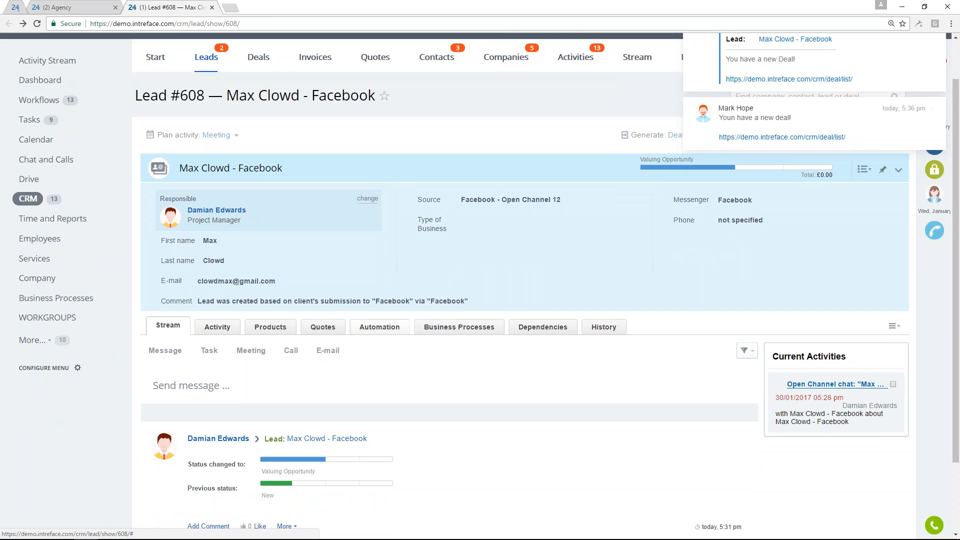
{"action": "left_click", "coordinate": [379, 327]}
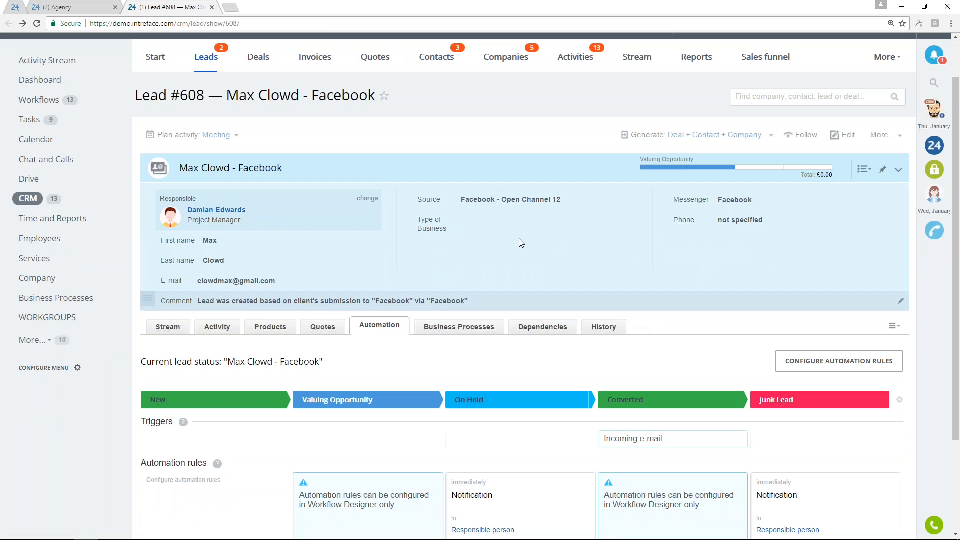
{"action": "scroll", "coordinate": [113, 86], "scroll_direction": "down", "scroll_amount": 1}
{"action": "left_click", "coordinate": [37, 23]}
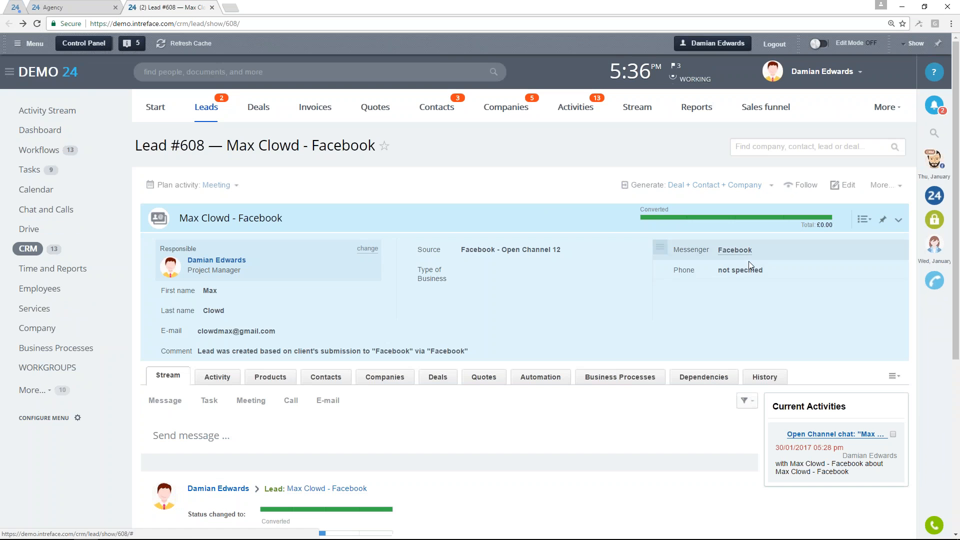
Step: Review the reloaded lead's automation triggers and rules, and check the status changes in its stream
{"action": "scroll", "coordinate": [517, 361], "scroll_direction": "down", "scroll_amount": 1}
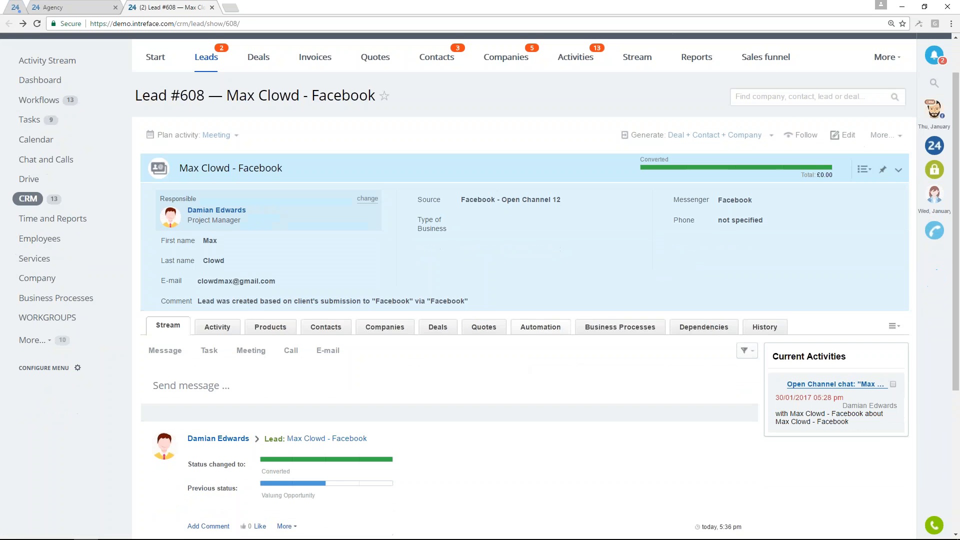
{"action": "left_click", "coordinate": [540, 326]}
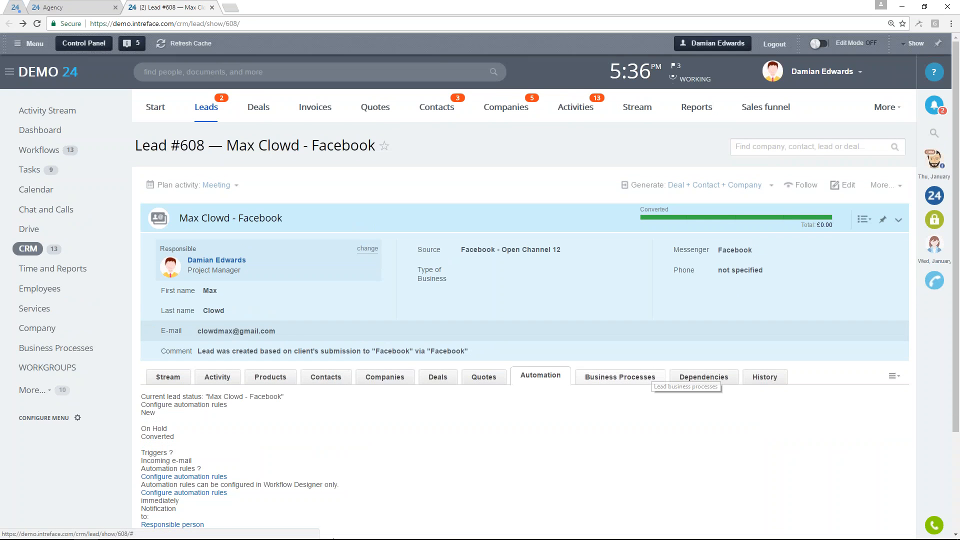
{"action": "scroll", "coordinate": [520, 350], "scroll_direction": "down", "scroll_amount": 2}
{"action": "scroll", "coordinate": [706, 355], "scroll_direction": "down", "scroll_amount": 1}
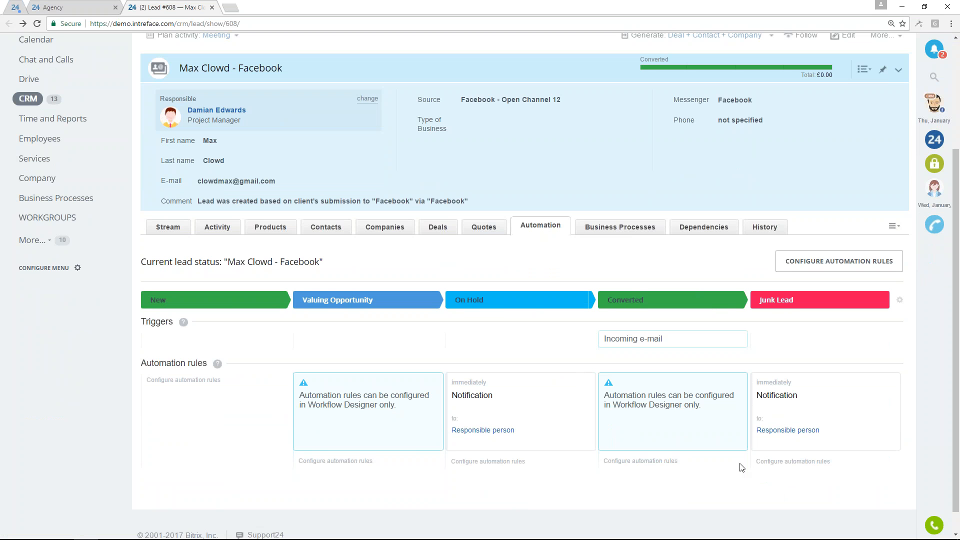
{"action": "left_click", "coordinate": [159, 231]}
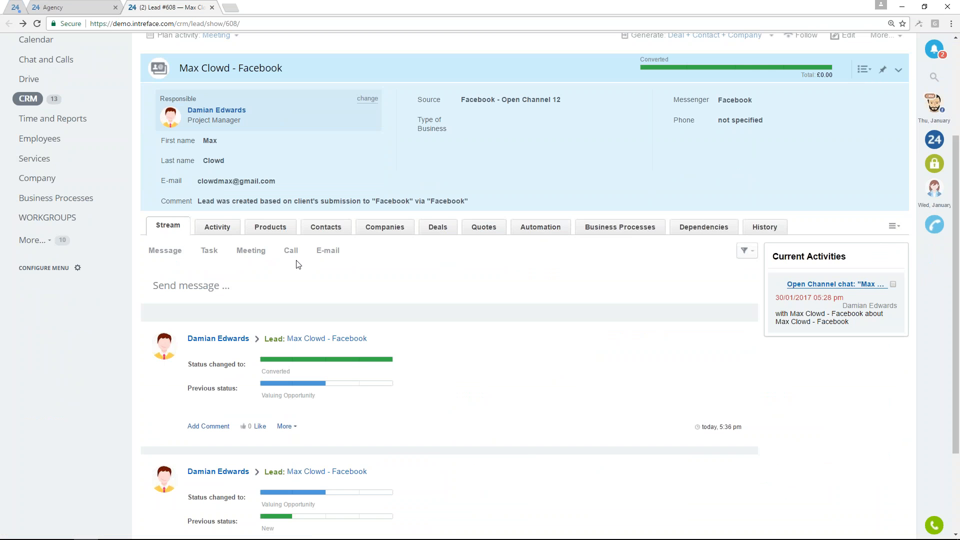
{"action": "scroll", "coordinate": [296, 264], "scroll_direction": "up", "scroll_amount": 3}
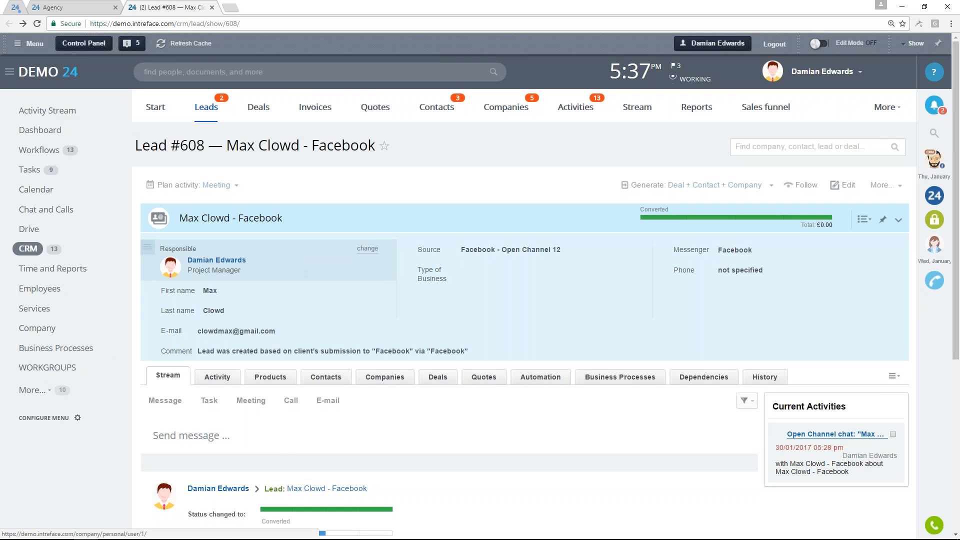
Step: Follow the deal list link in the latest new-deal notification and open the customer's Facebook deal
{"action": "left_click", "coordinate": [935, 106]}
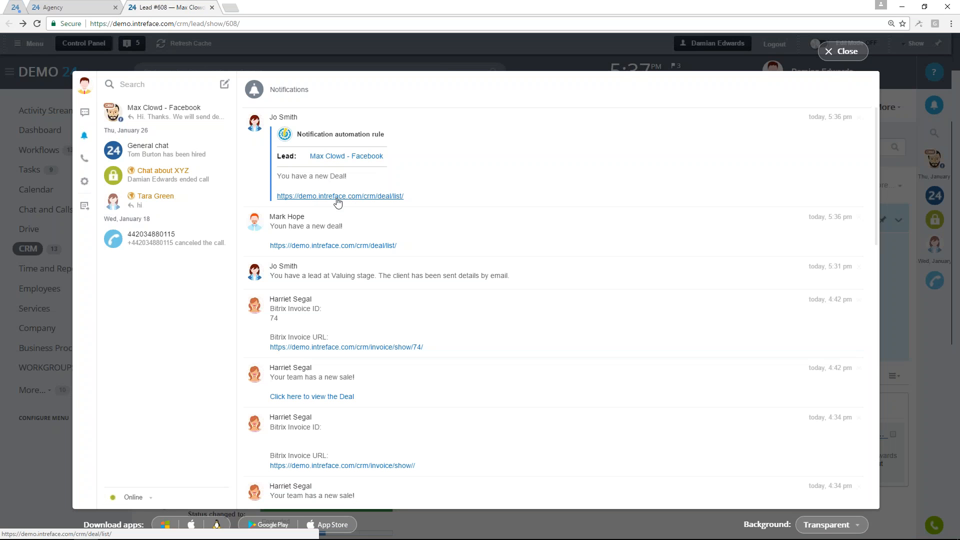
{"action": "left_click", "coordinate": [337, 199]}
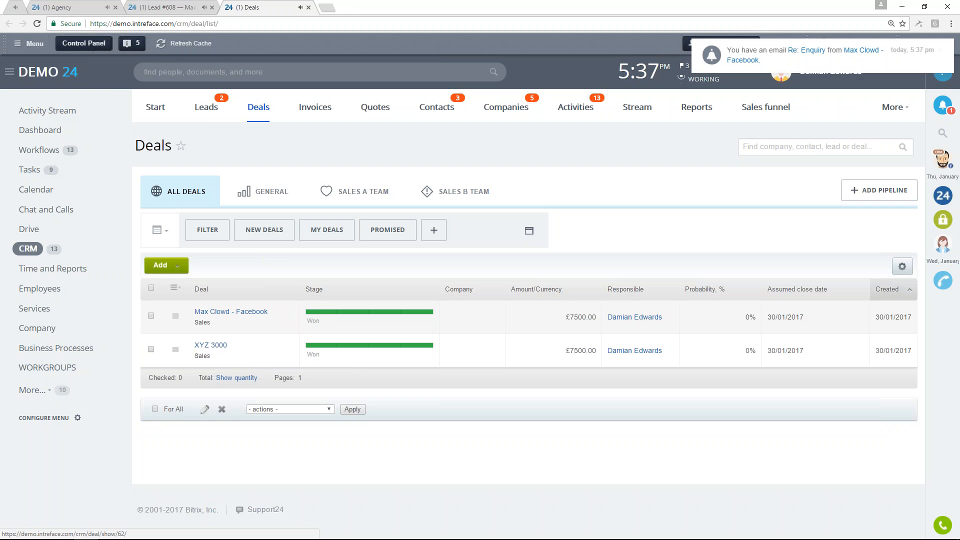
{"action": "left_click", "coordinate": [219, 312]}
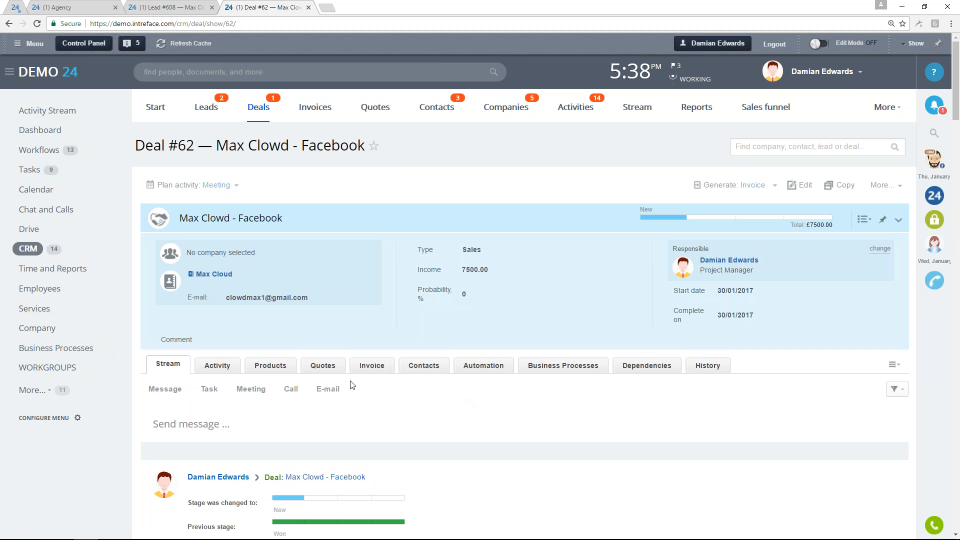
Step: Add a quote to the deal for one P1 / eCommerce Website at 7500.00 and set the quote's probability to 25%
{"action": "left_click", "coordinate": [321, 367]}
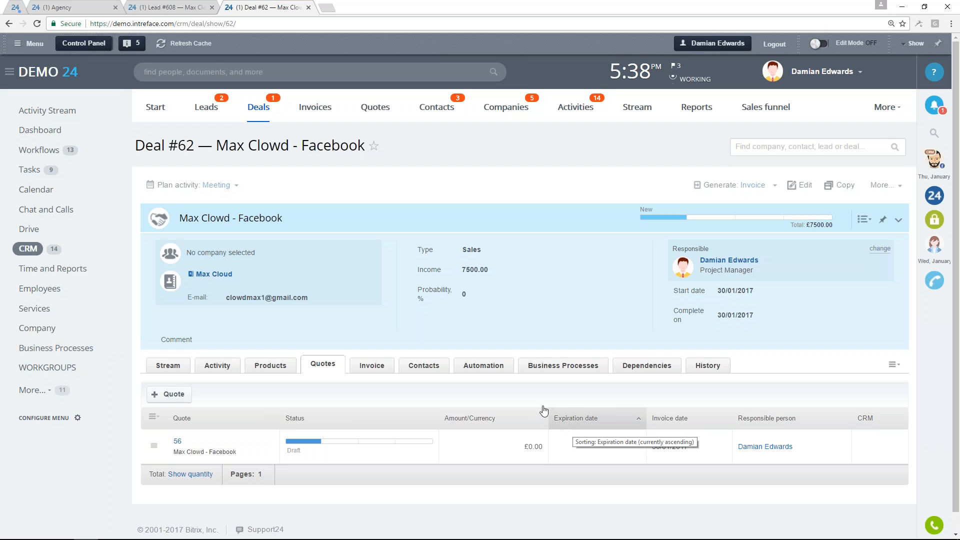
{"action": "left_click", "coordinate": [172, 395]}
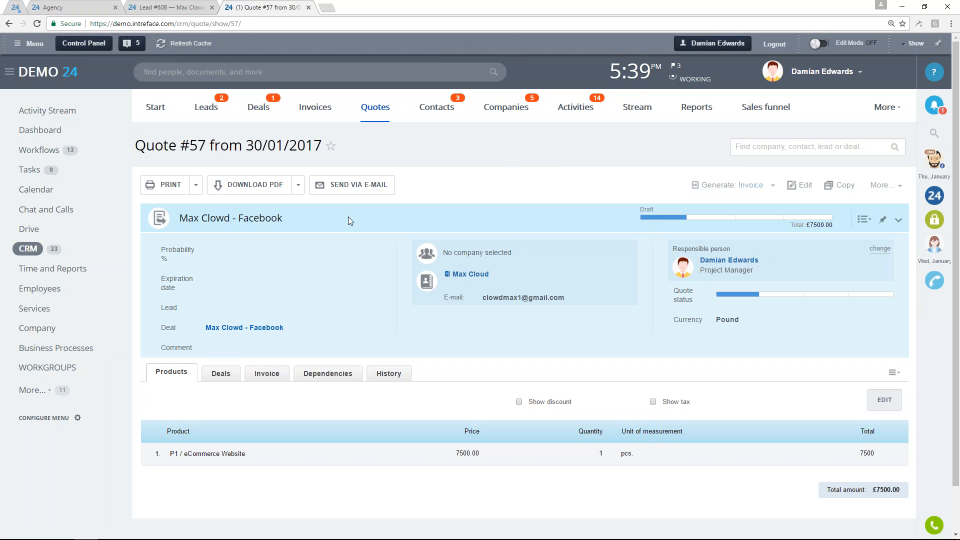
{"action": "left_click", "coordinate": [241, 254]}
{"action": "type", "text": "25"}
{"action": "key", "text": "Return"}
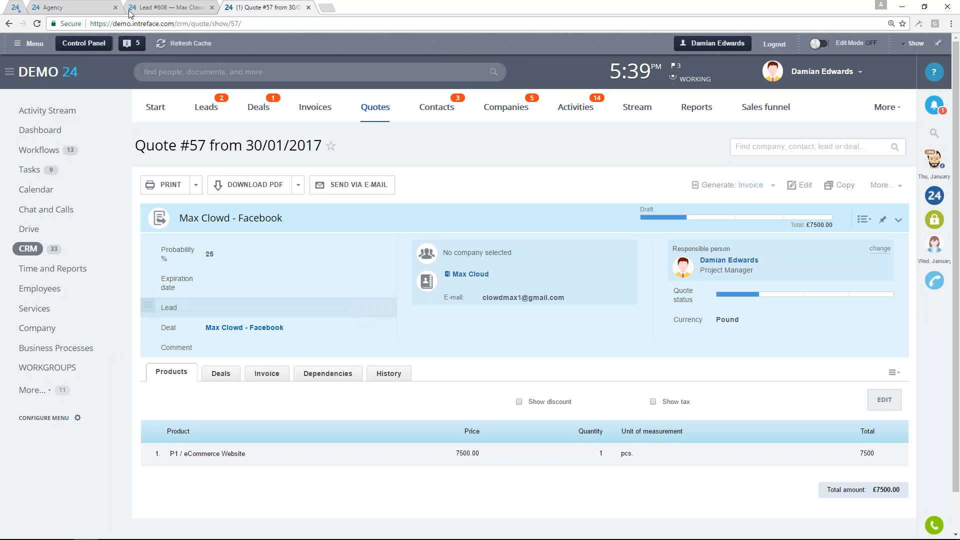
Step: Go back to the Facebook deal and view its list of quotes
{"action": "left_click", "coordinate": [9, 24]}
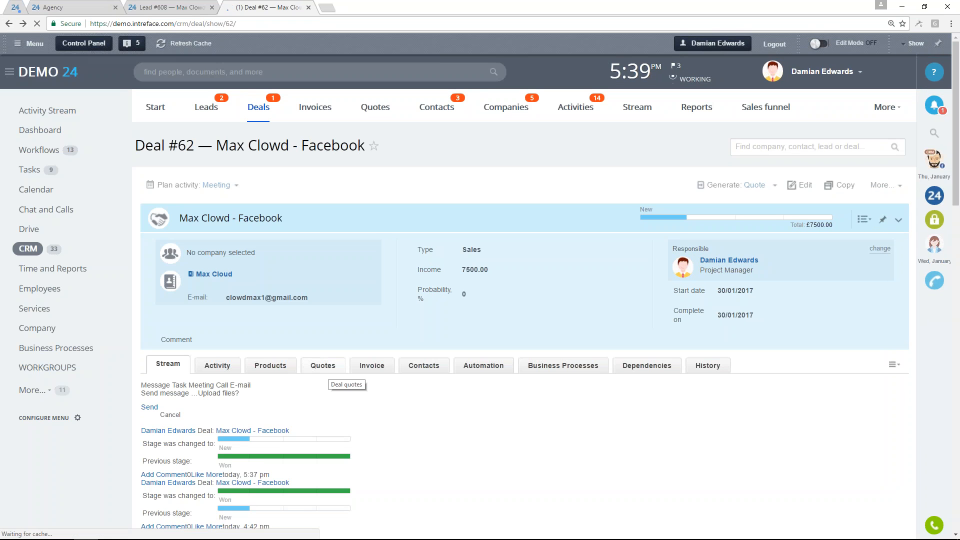
{"action": "left_click", "coordinate": [325, 367]}
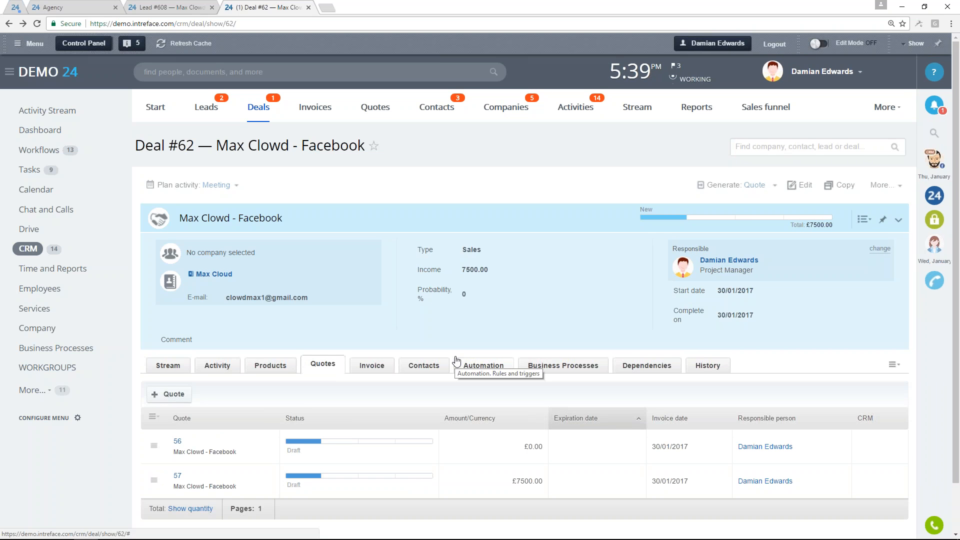
Step: Open the deal's £7500.00 quote and e-mail it to the contact as a PDF with the message "Quote attached"
{"action": "scroll", "coordinate": [456, 360], "scroll_direction": "down", "scroll_amount": 1}
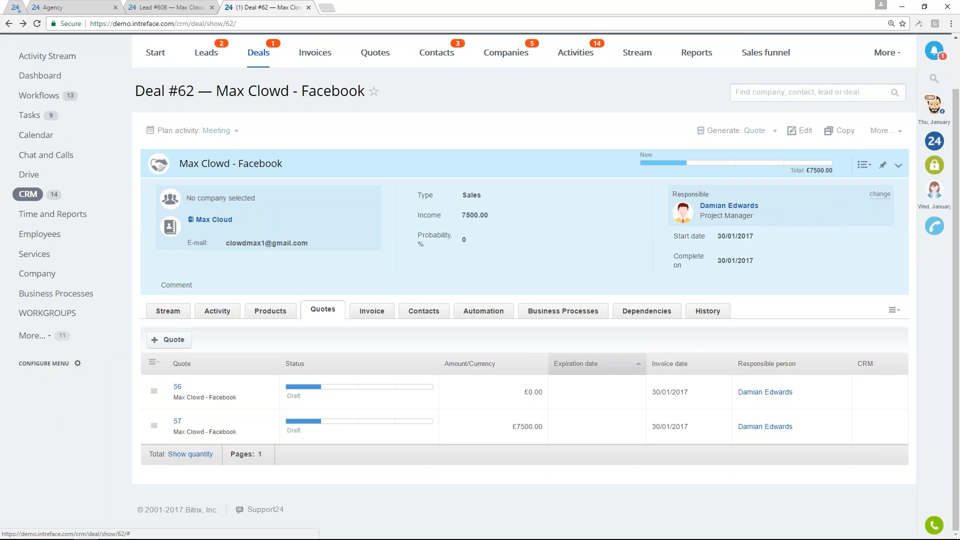
{"action": "left_click", "coordinate": [195, 433]}
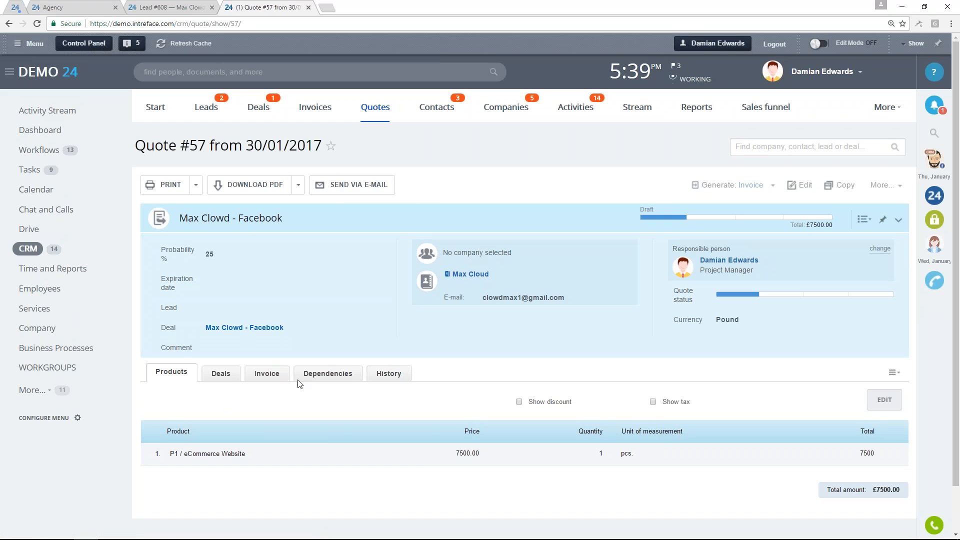
{"action": "left_click", "coordinate": [372, 188]}
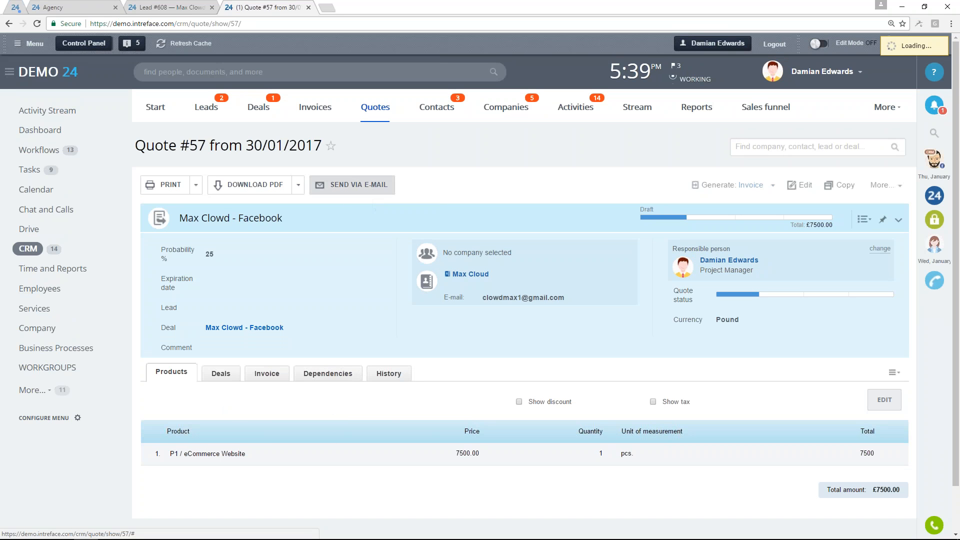
{"action": "left_click", "coordinate": [390, 239]}
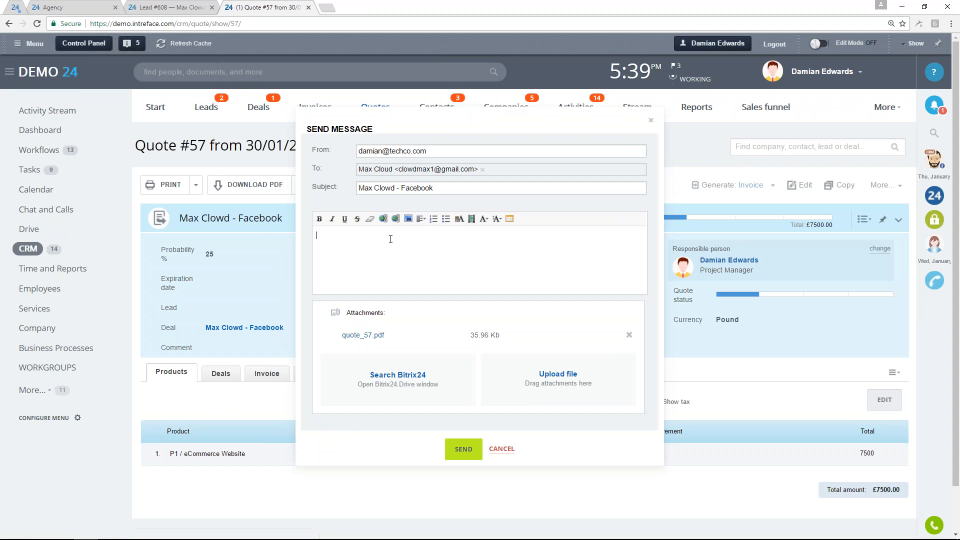
{"action": "type", "text": "Quote attached"}
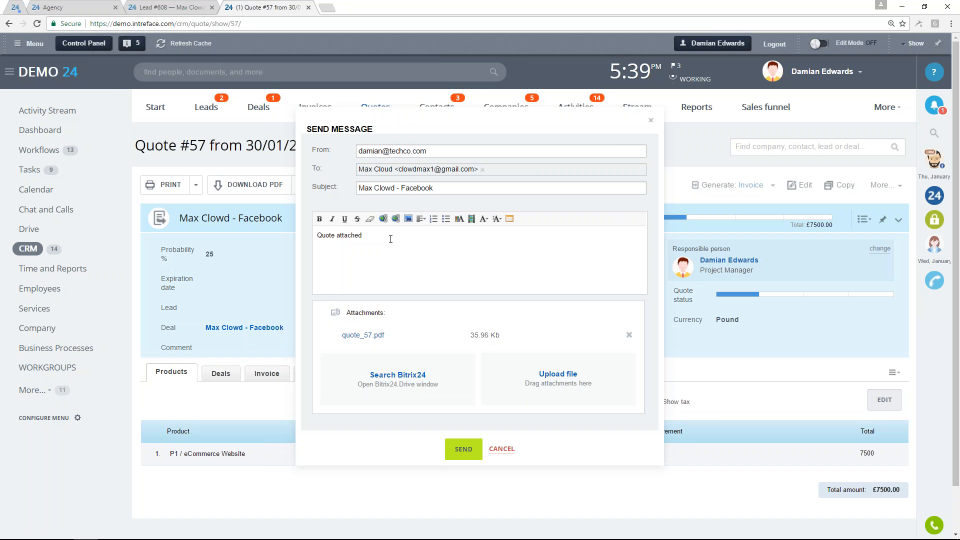
{"action": "left_click", "coordinate": [464, 453]}
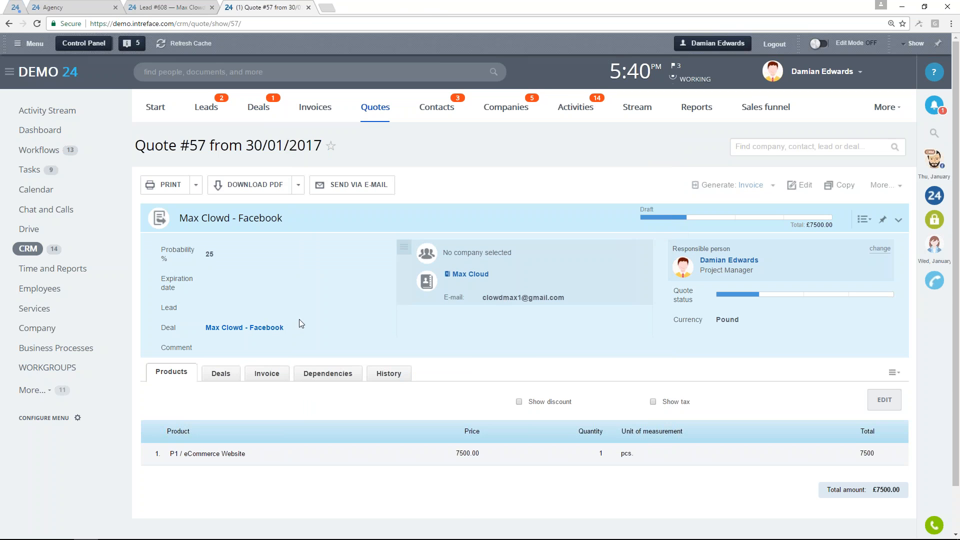
Step: Open the quote's linked deal, view its automation rules, and move the deal to the Proposal/Price Quote stage
{"action": "left_click", "coordinate": [259, 332]}
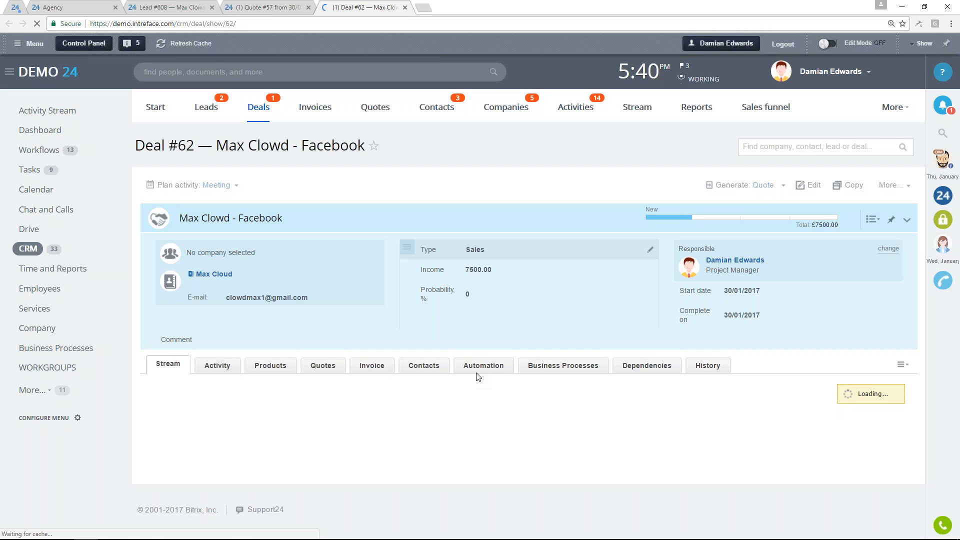
{"action": "left_click", "coordinate": [488, 363]}
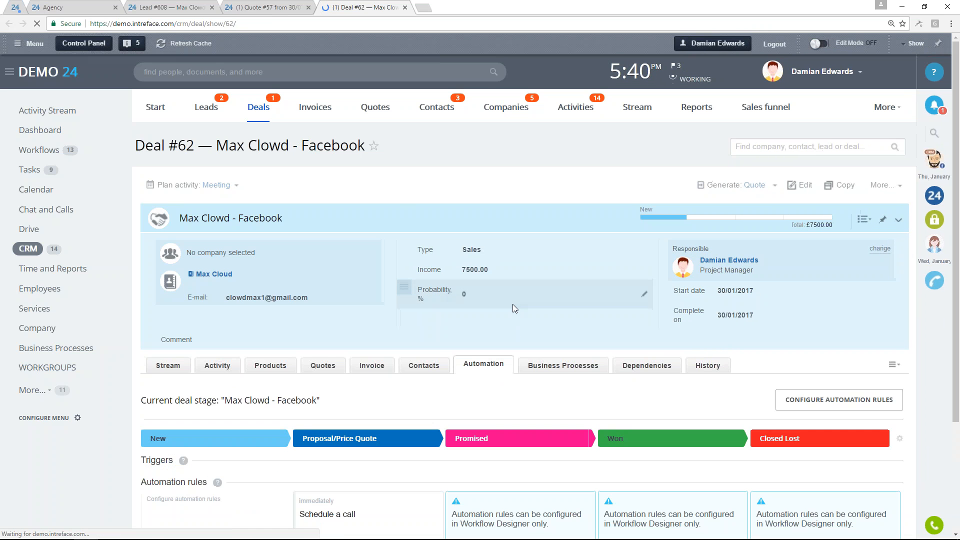
{"action": "scroll", "coordinate": [514, 306], "scroll_direction": "down", "scroll_amount": 3}
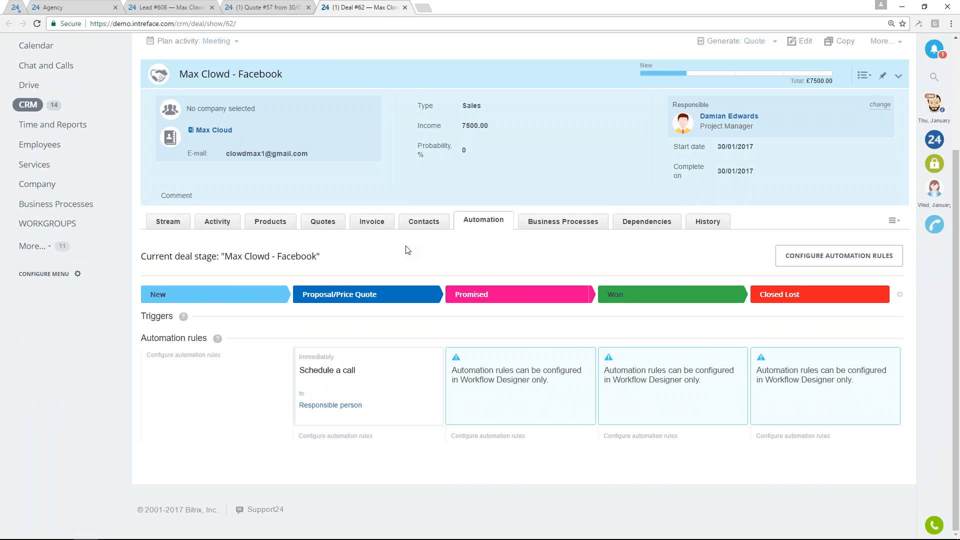
{"action": "scroll", "coordinate": [407, 250], "scroll_direction": "up", "scroll_amount": 1}
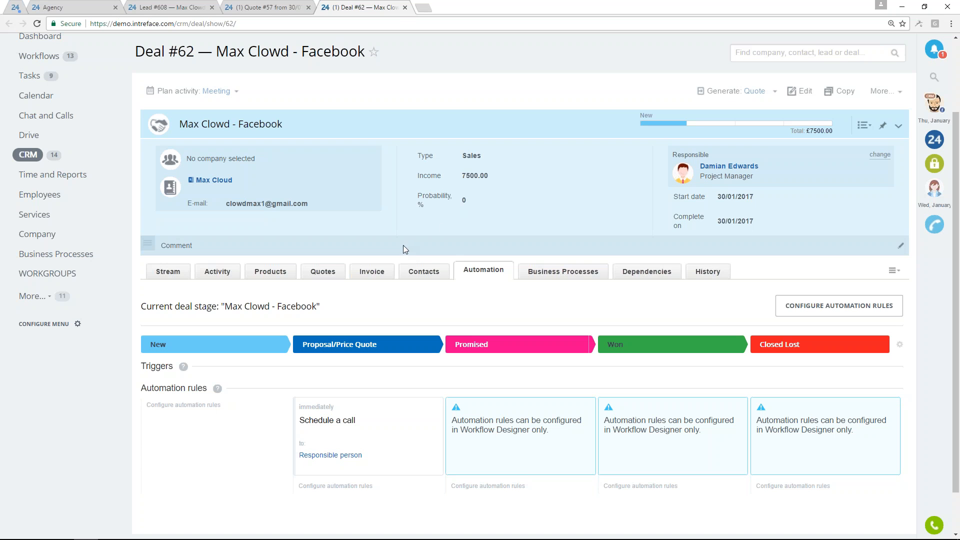
{"action": "left_click", "coordinate": [708, 125]}
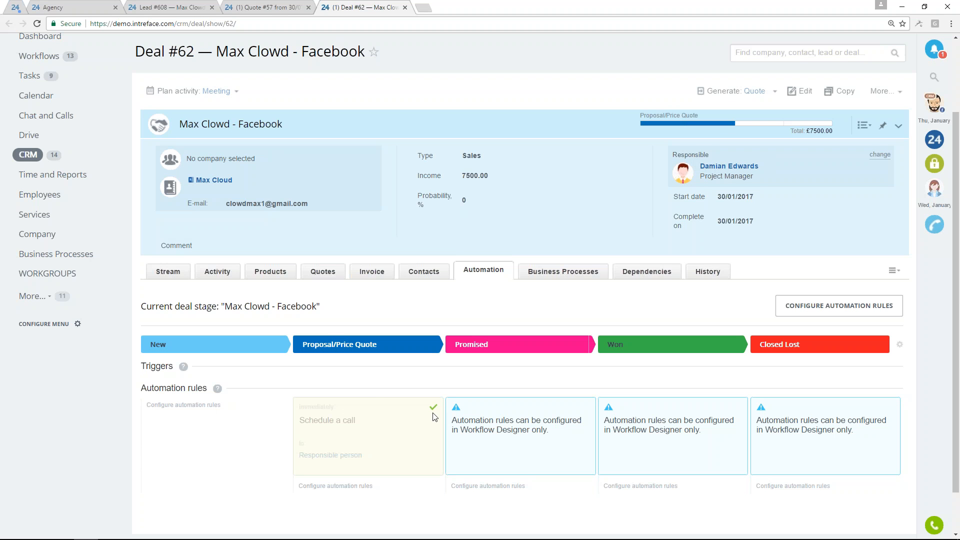
Step: Check the deal's stream and automation, and advance the deal to the Promised stage
{"action": "left_click", "coordinate": [160, 278]}
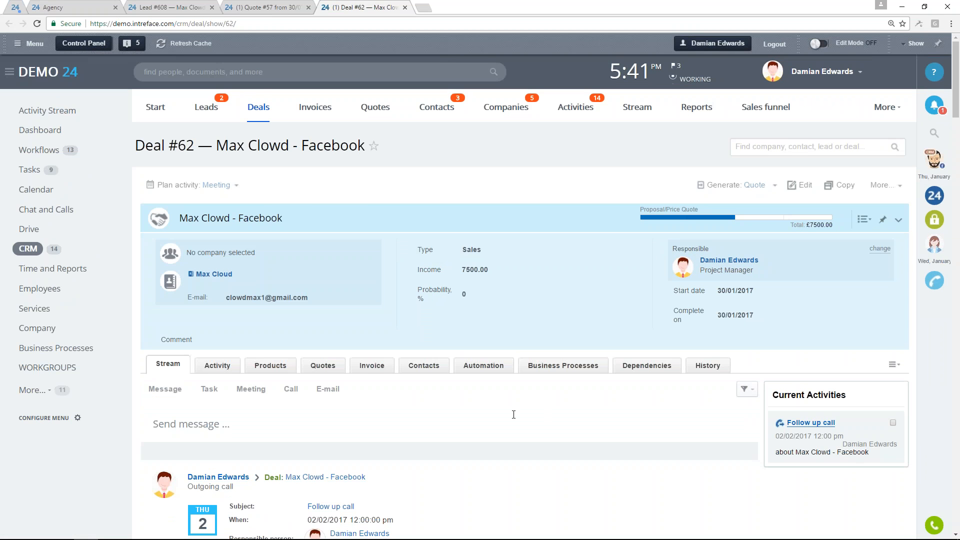
{"action": "left_click", "coordinate": [483, 366]}
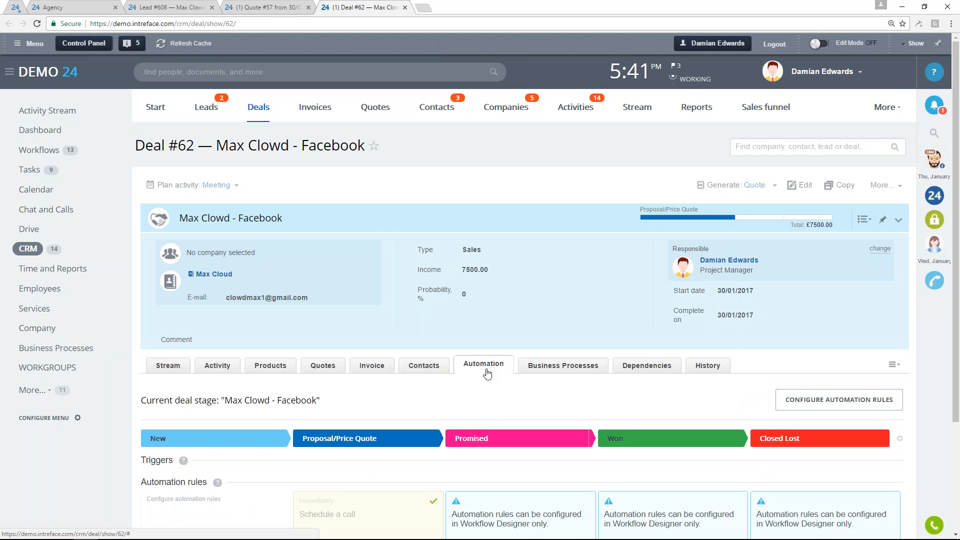
{"action": "scroll", "coordinate": [483, 368], "scroll_direction": "down", "scroll_amount": 1}
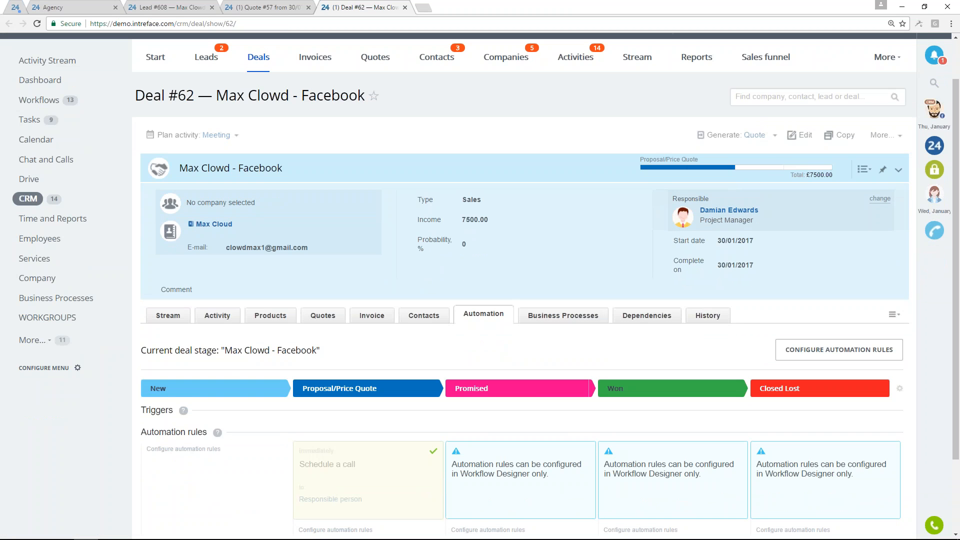
{"action": "left_click", "coordinate": [752, 171]}
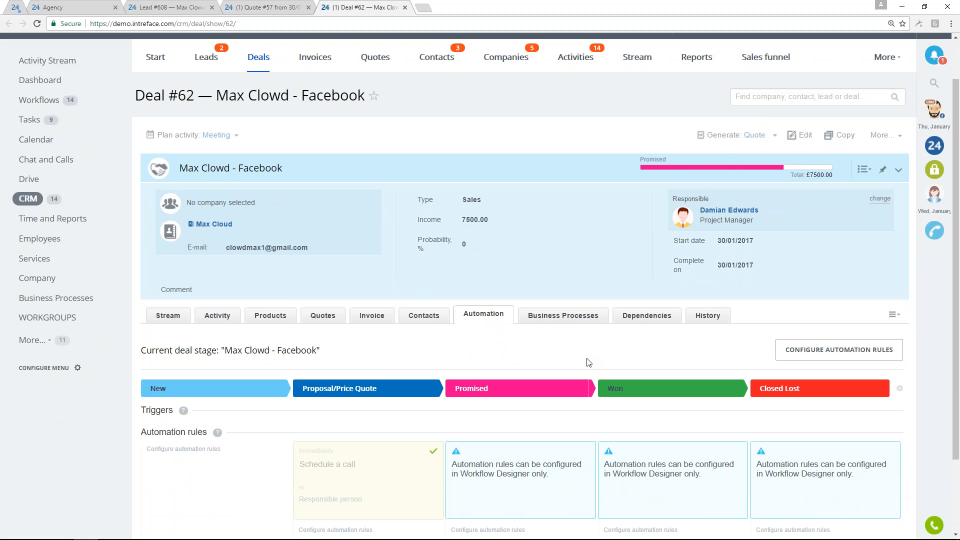
{"action": "scroll", "coordinate": [595, 350], "scroll_direction": "up", "scroll_amount": 1}
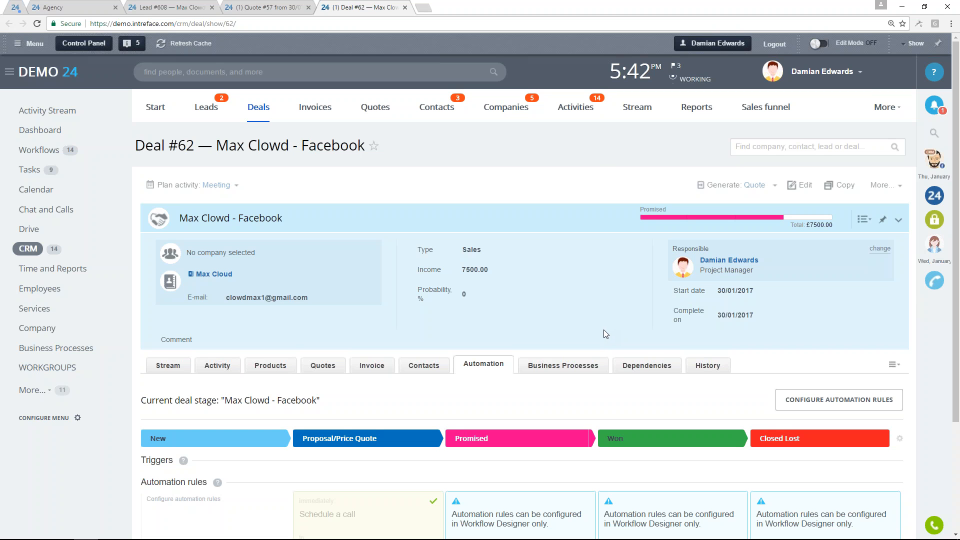
{"action": "scroll", "coordinate": [604, 330], "scroll_direction": "down", "scroll_amount": 1}
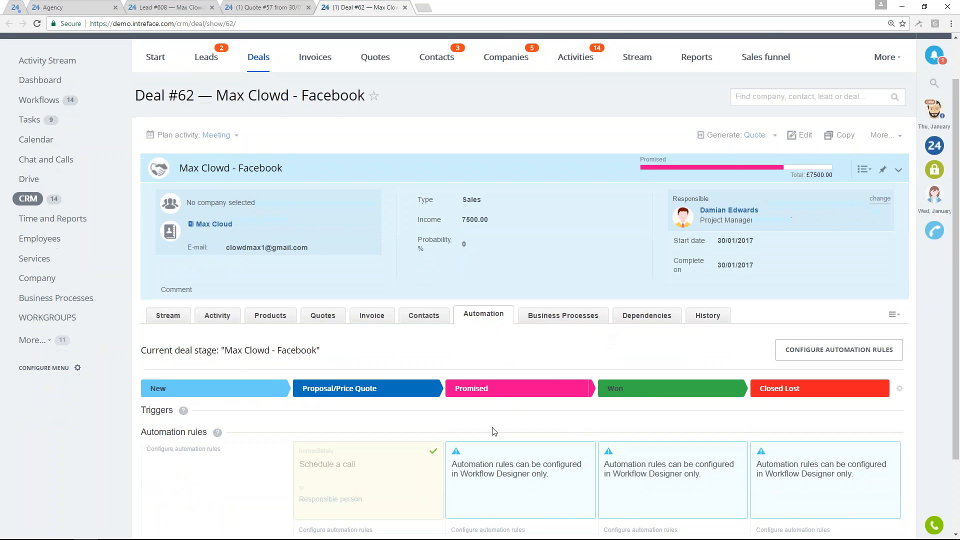
{"action": "scroll", "coordinate": [590, 280], "scroll_direction": "up", "scroll_amount": 1}
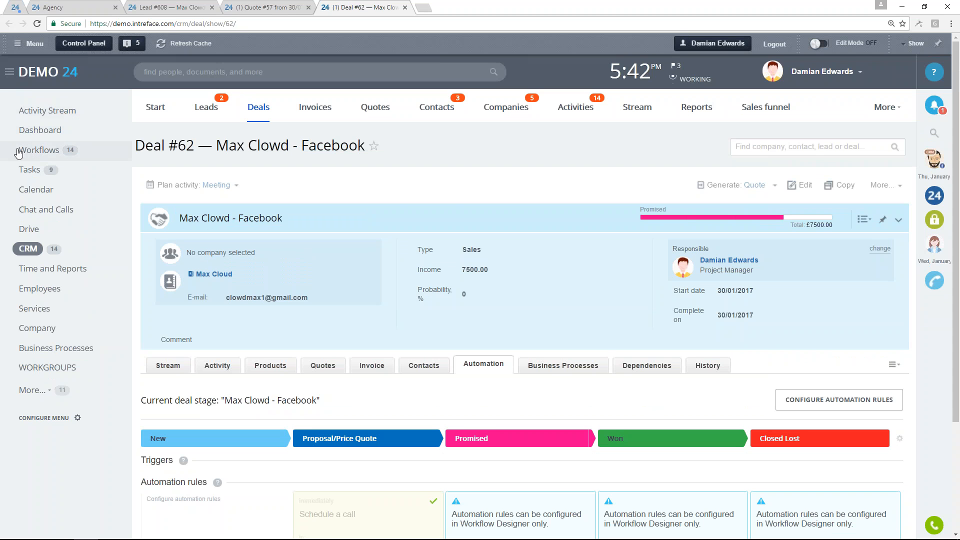
Step: Open the workflow task assignments and sort them by ID in descending order
{"action": "left_click", "coordinate": [39, 152]}
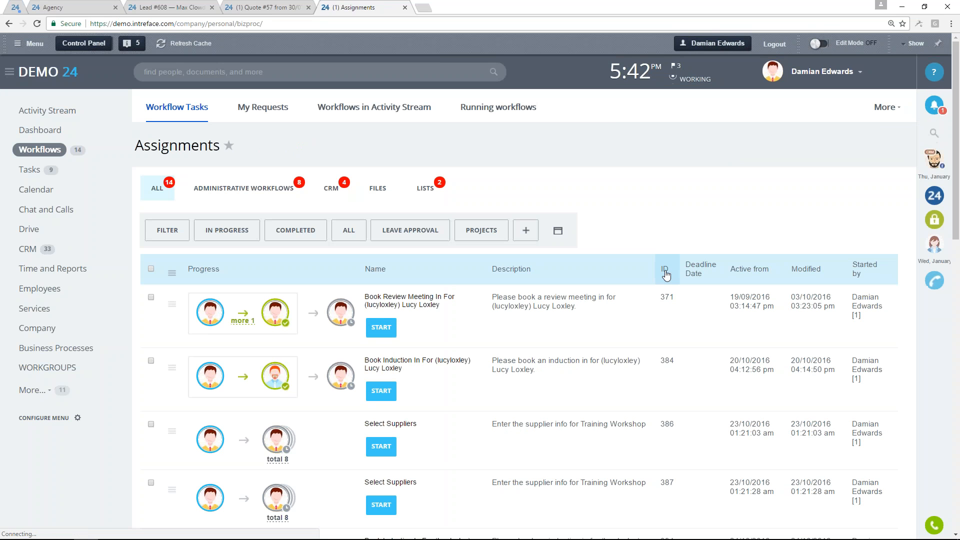
{"action": "left_click", "coordinate": [666, 274]}
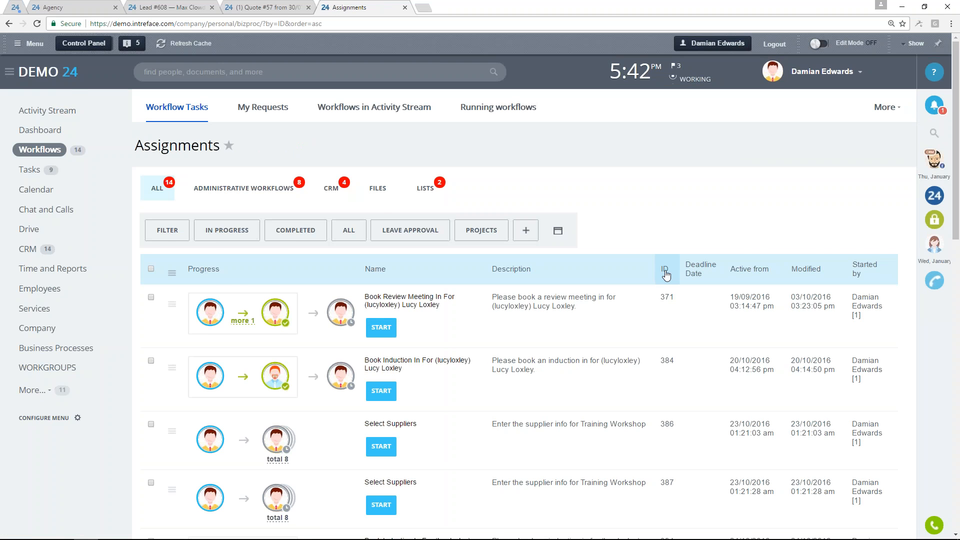
{"action": "scroll", "coordinate": [664, 264], "scroll_direction": "down", "scroll_amount": 3}
{"action": "scroll", "coordinate": [664, 258], "scroll_direction": "up", "scroll_amount": 3}
{"action": "left_click", "coordinate": [665, 270]}
{"action": "scroll", "coordinate": [651, 216], "scroll_direction": "down", "scroll_amount": 3}
{"action": "scroll", "coordinate": [652, 219], "scroll_direction": "up", "scroll_amount": 3}
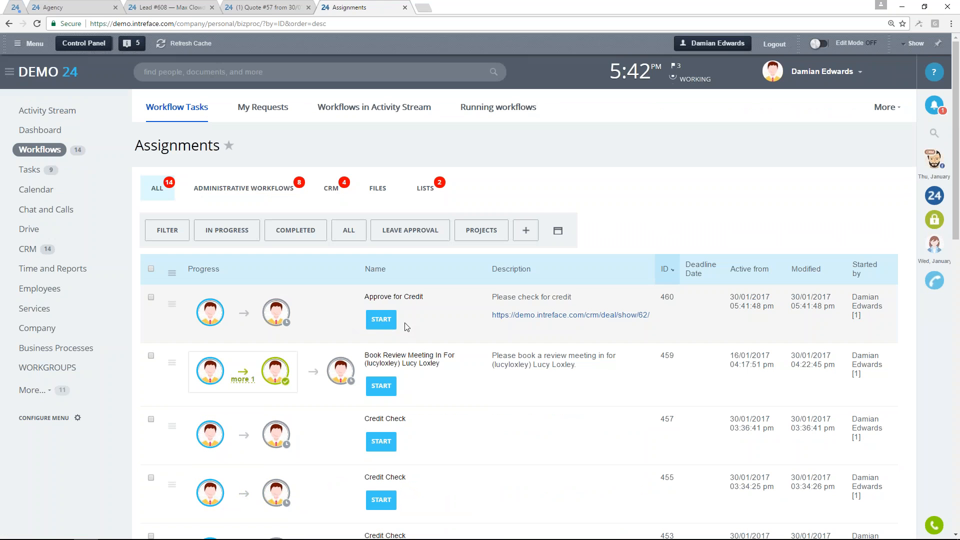
Step: Start the Approve for Credit assignment for the Facebook deal and accept it
{"action": "left_click", "coordinate": [377, 325]}
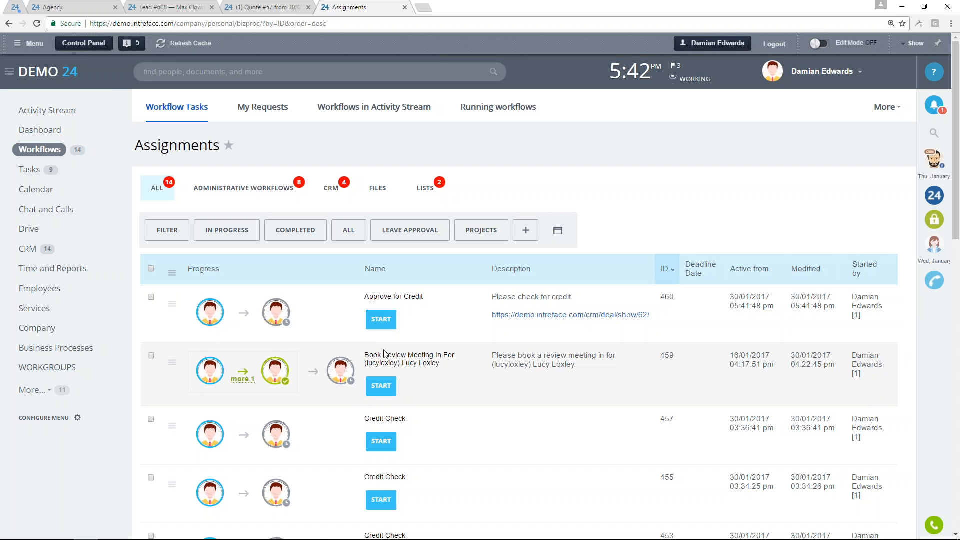
{"action": "left_click", "coordinate": [381, 321]}
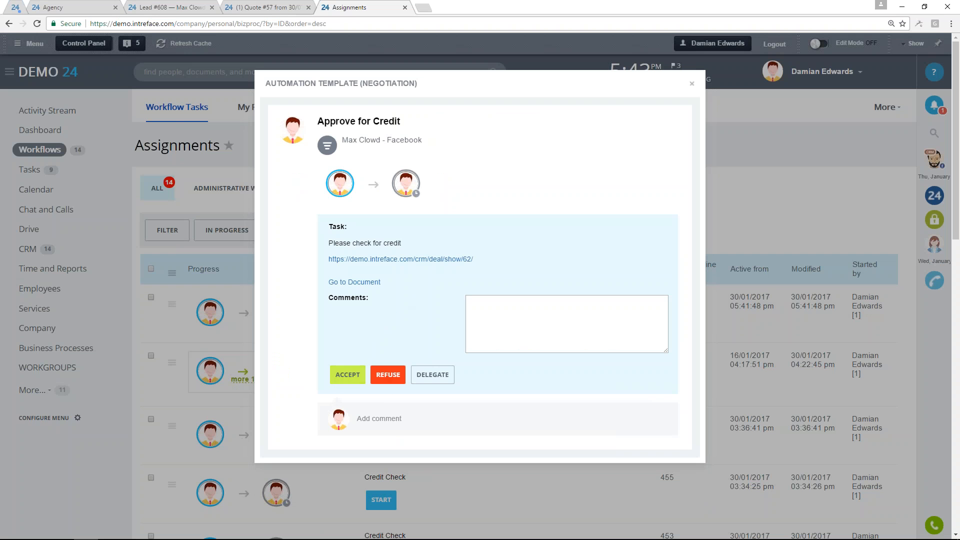
{"action": "left_click", "coordinate": [348, 376]}
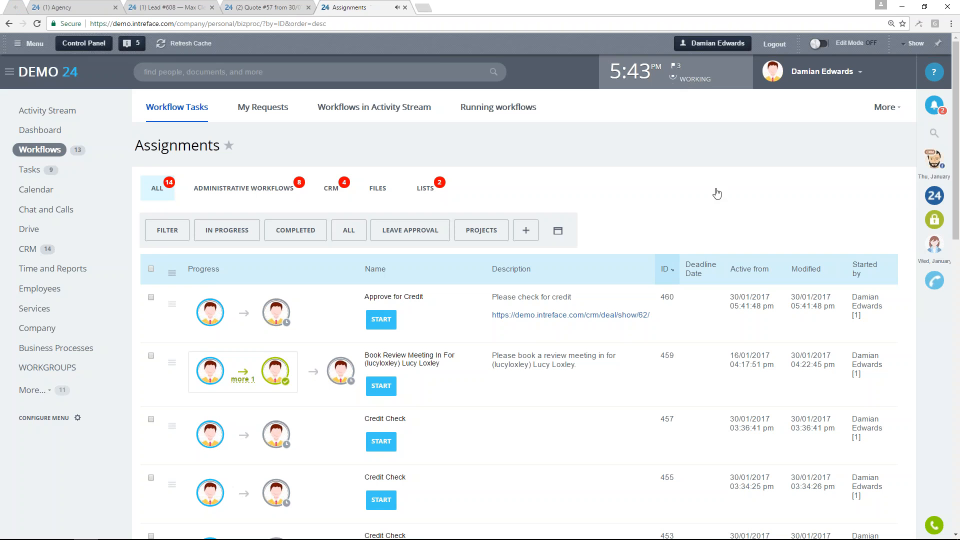
{"action": "scroll", "coordinate": [717, 197], "scroll_direction": "down", "scroll_amount": 3}
{"action": "scroll", "coordinate": [671, 325], "scroll_direction": "up", "scroll_amount": 3}
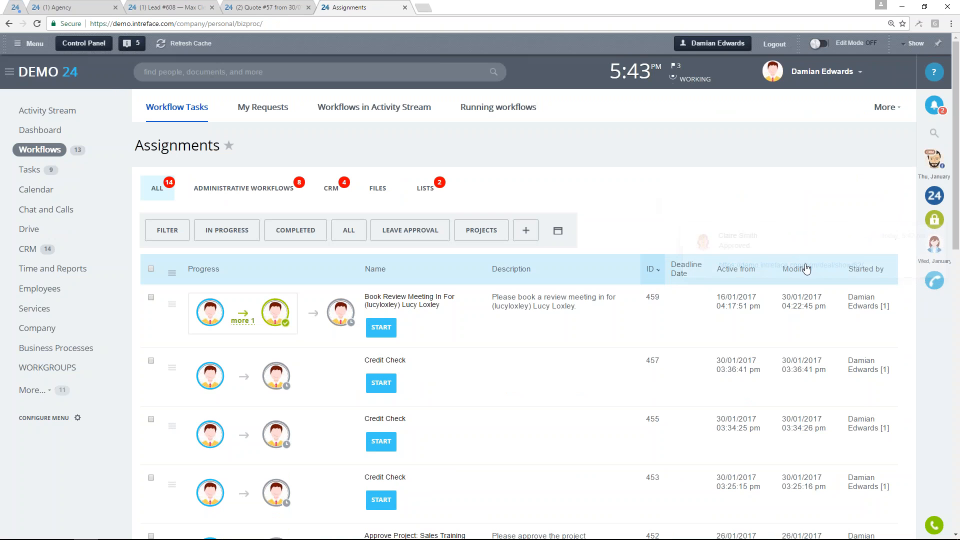
Step: Follow the deal link in the approval notification and examine the Promised stage's automation template in the Workflow Designer
{"action": "left_click", "coordinate": [934, 105]}
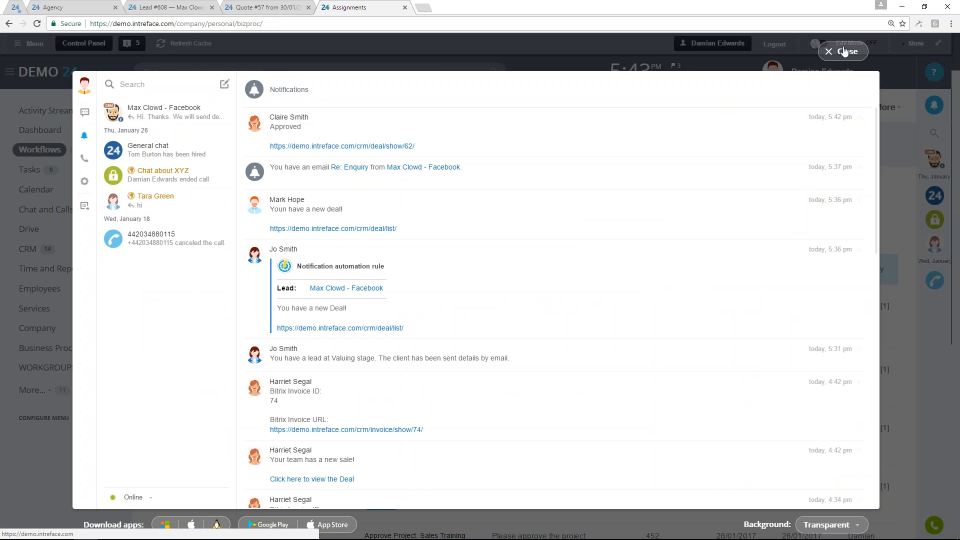
{"action": "left_click", "coordinate": [376, 146]}
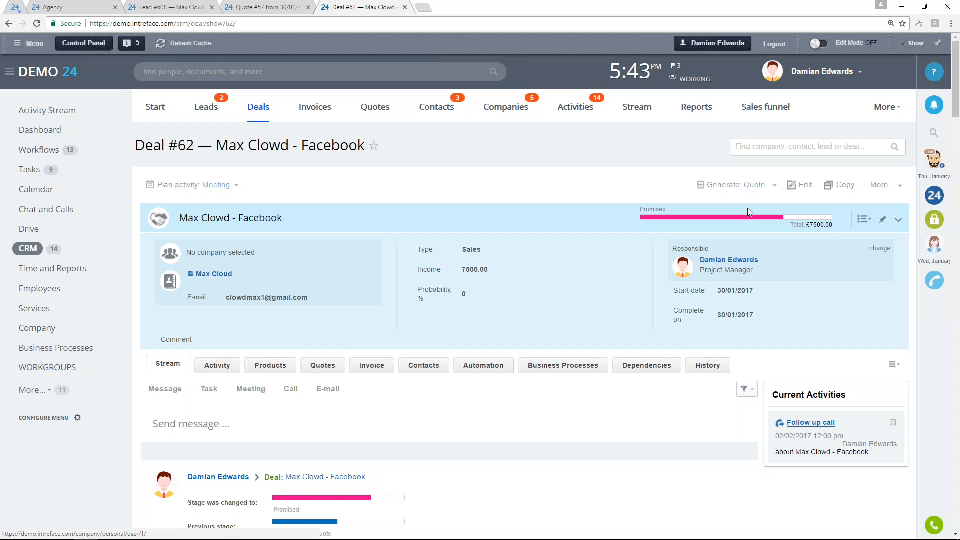
{"action": "left_click", "coordinate": [484, 368]}
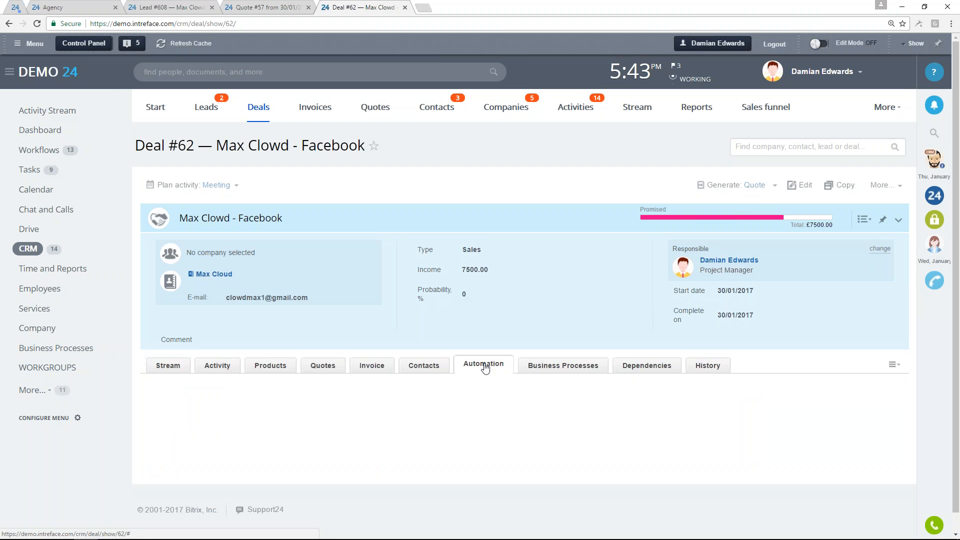
{"action": "scroll", "coordinate": [565, 372], "scroll_direction": "down", "scroll_amount": 3}
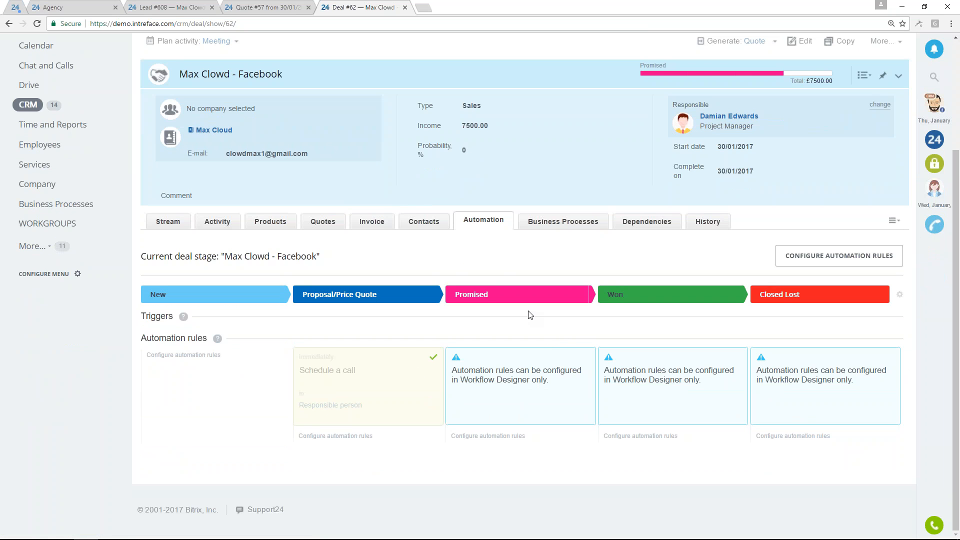
{"action": "left_click", "coordinate": [487, 435]}
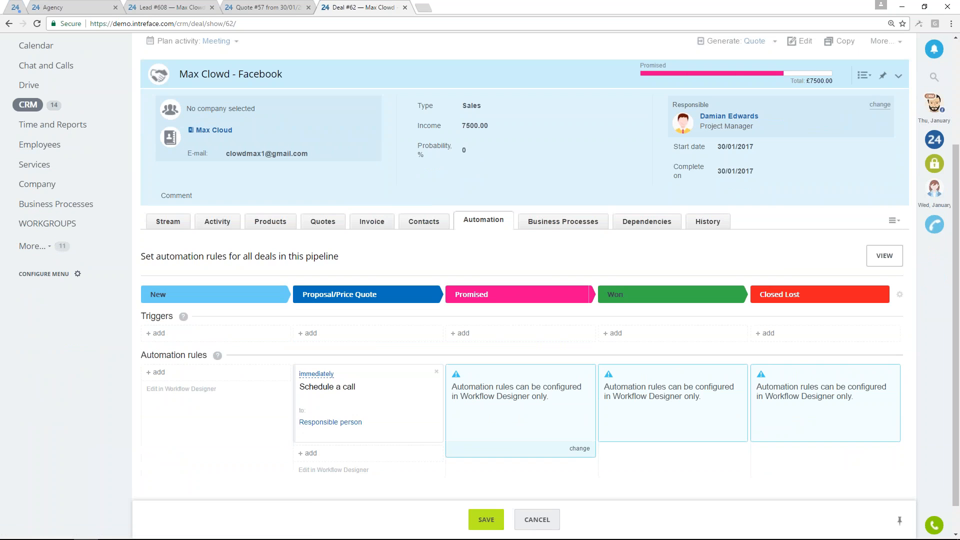
{"action": "left_click", "coordinate": [577, 450]}
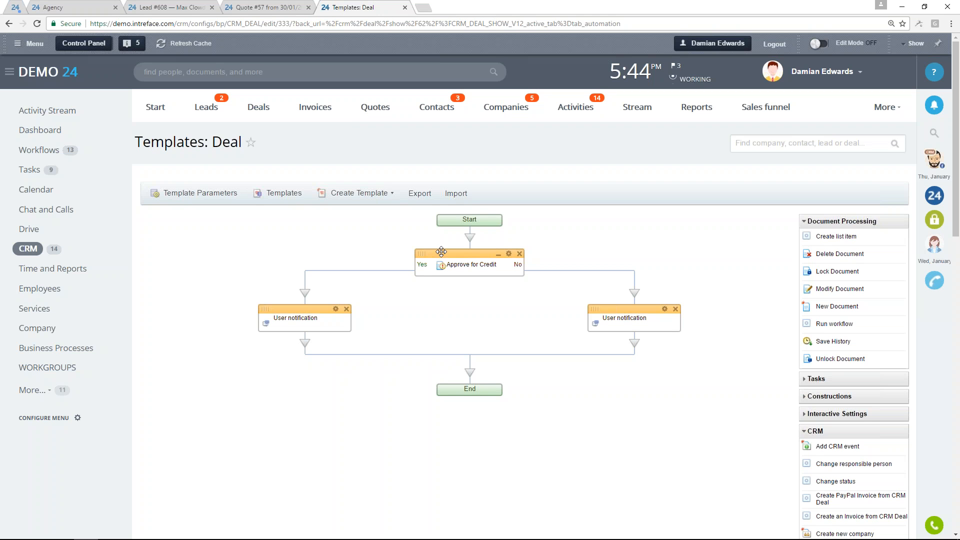
Step: Go back to the Facebook deal and close it with the result Won
{"action": "left_click", "coordinate": [9, 23]}
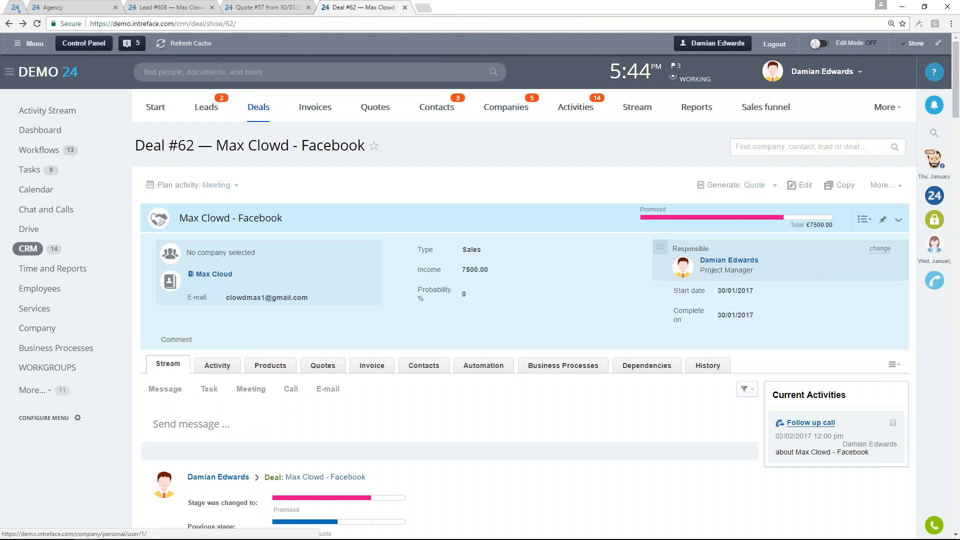
{"action": "left_click", "coordinate": [811, 220]}
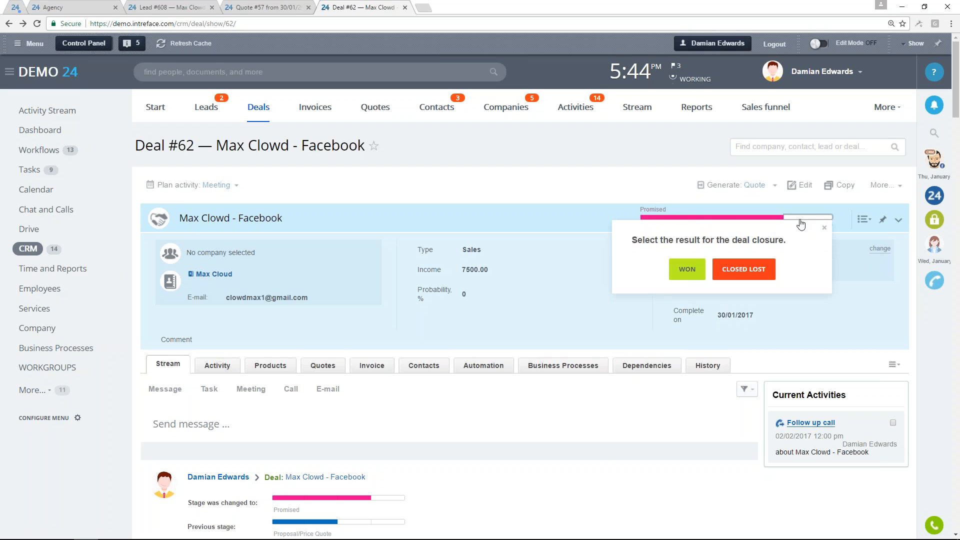
{"action": "left_click", "coordinate": [689, 271]}
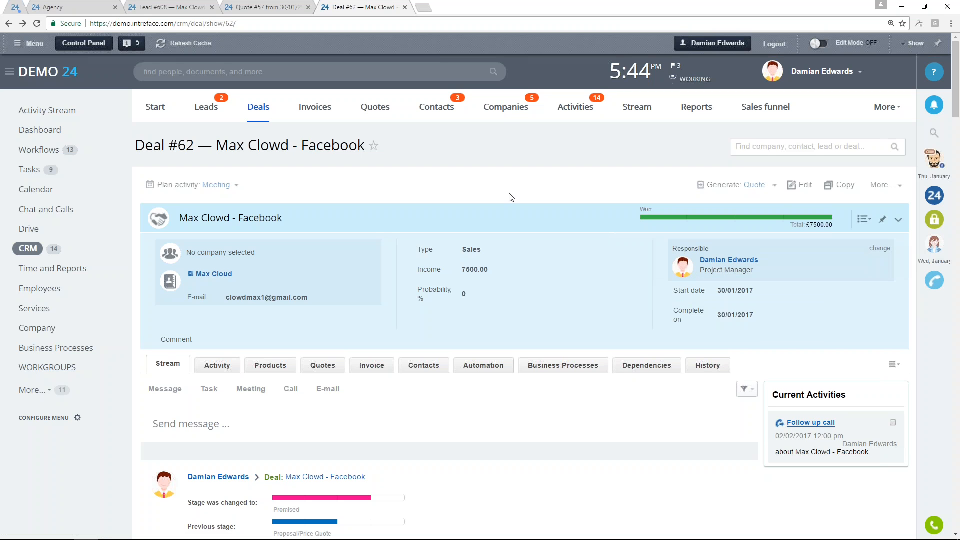